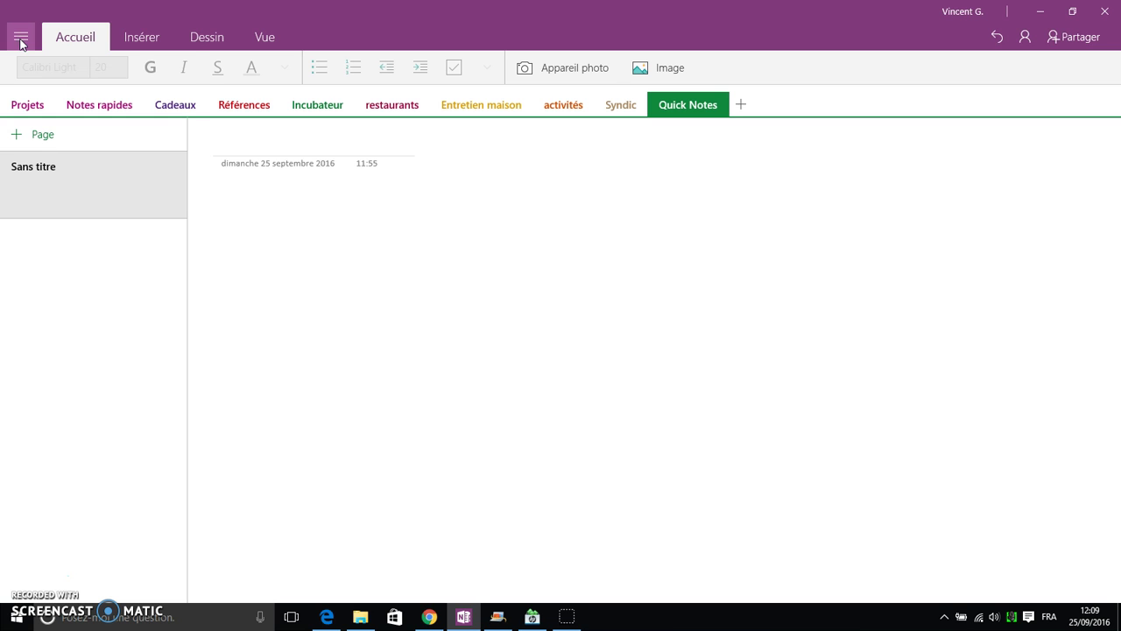
- Create a new notebook named BN 25/09/16 and open it
click(21, 39)
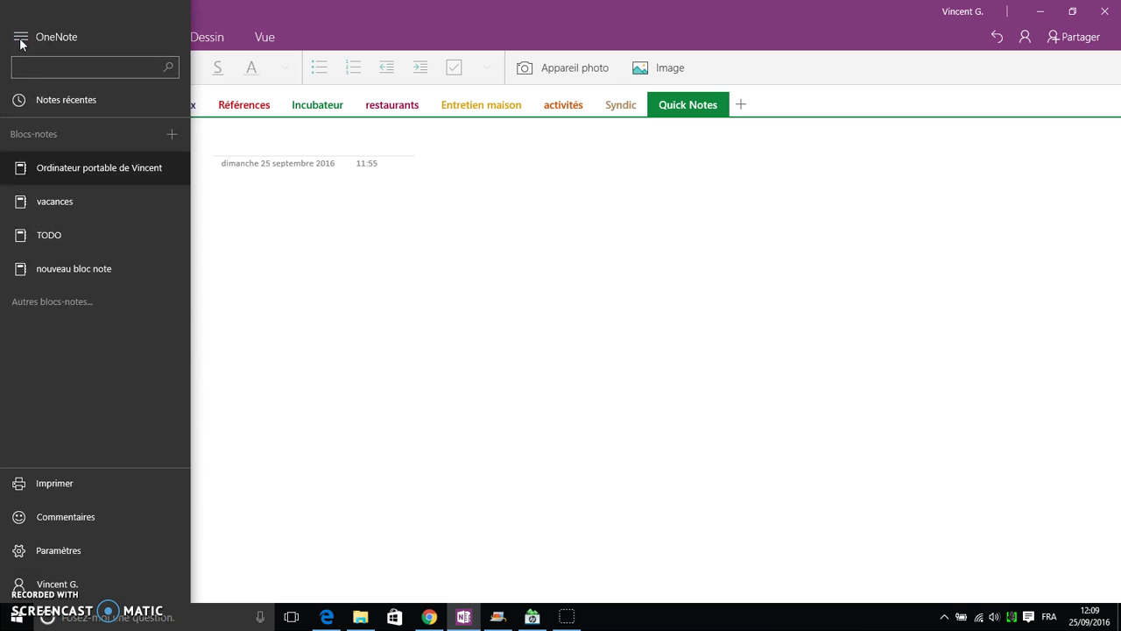
click(173, 137)
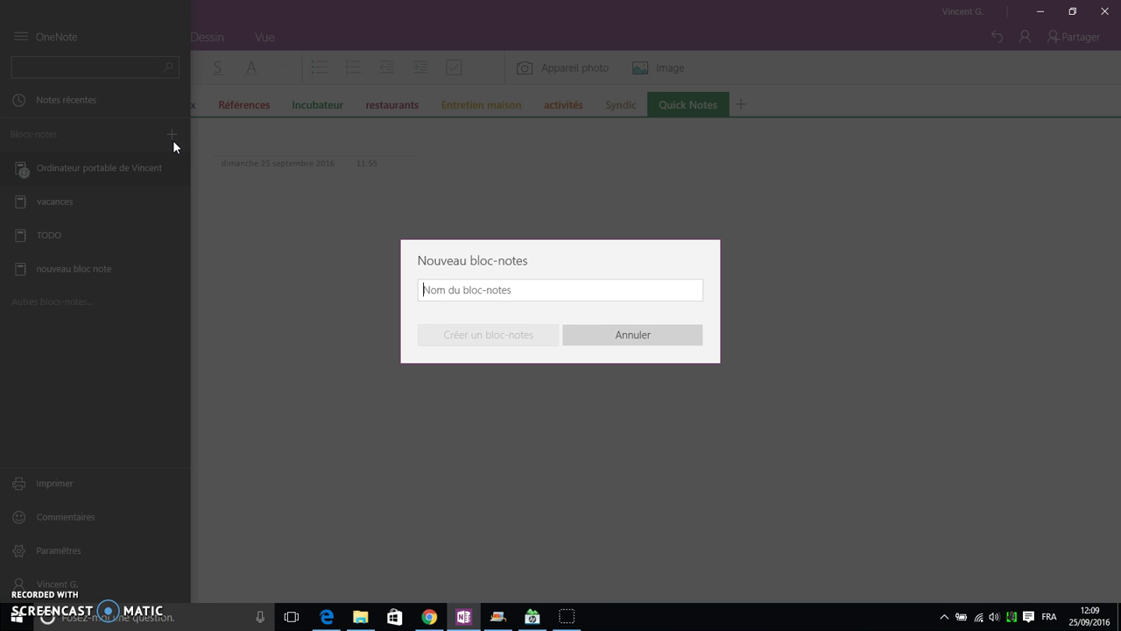
text(B)
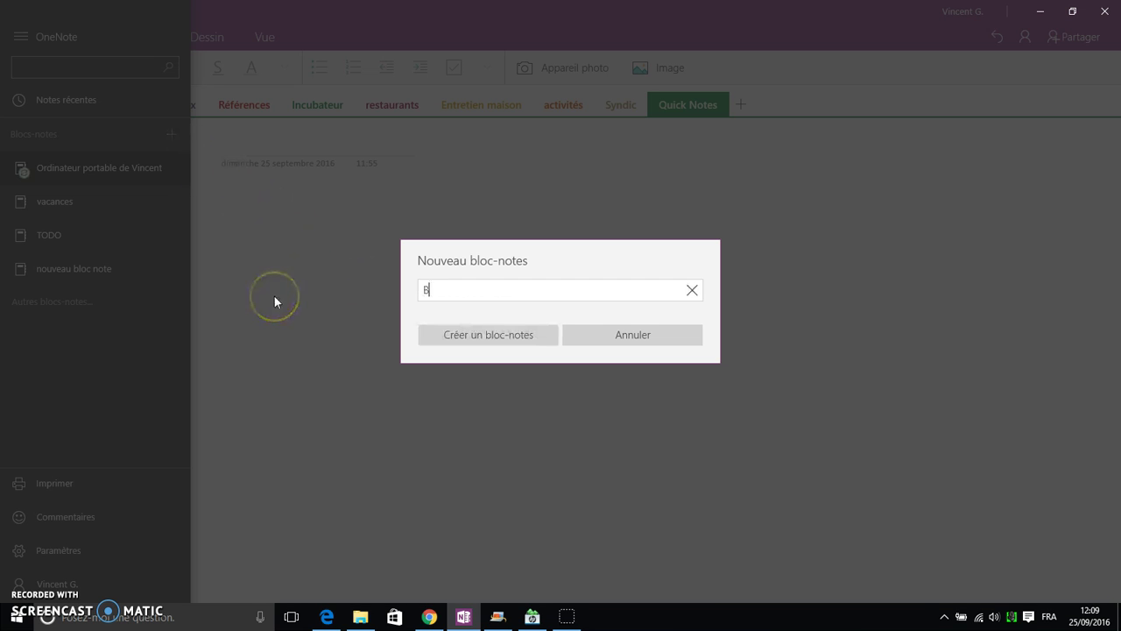
text(N 25/09/16)
click(488, 339)
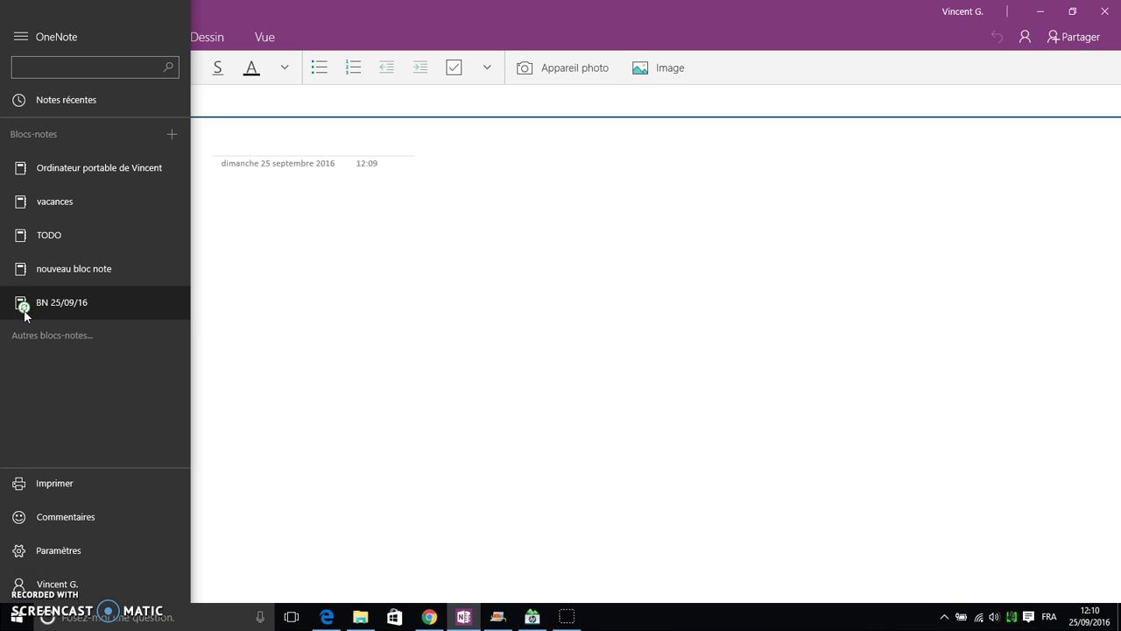
click(31, 312)
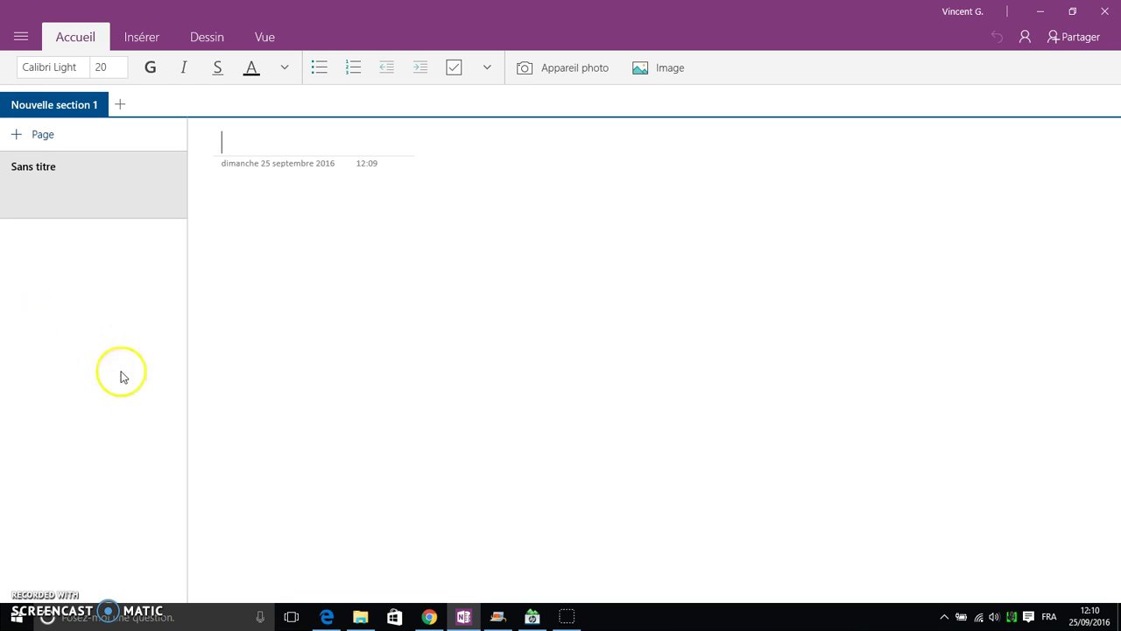
- Switch to File Explorer and view the Documents folder in OneDrive to check for the new notebook
mouse_move(360, 624)
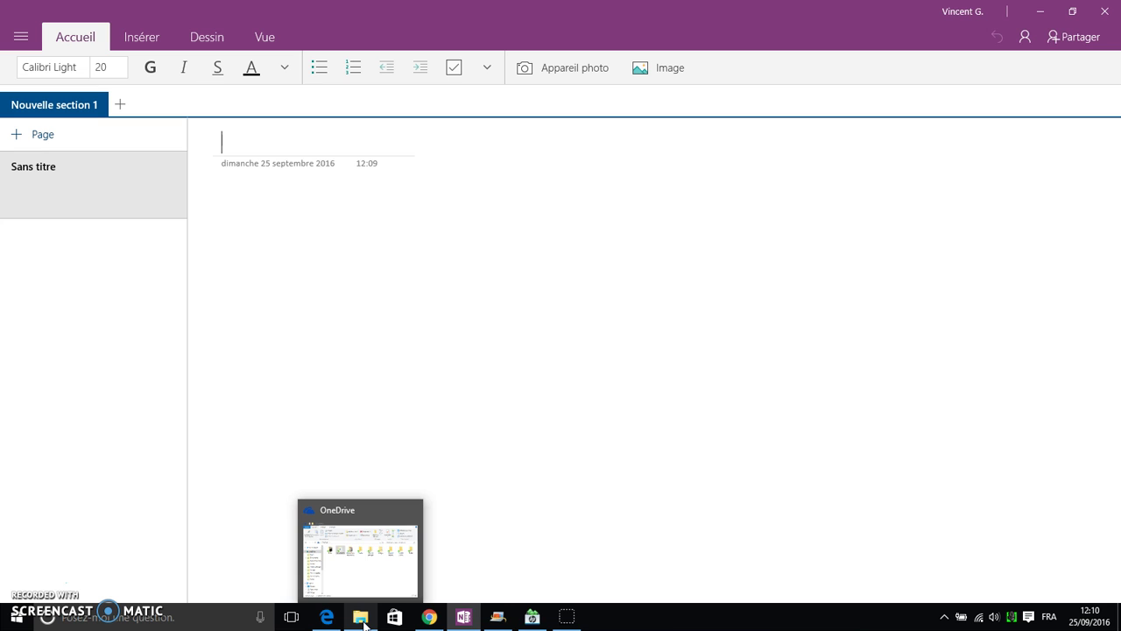
click(362, 620)
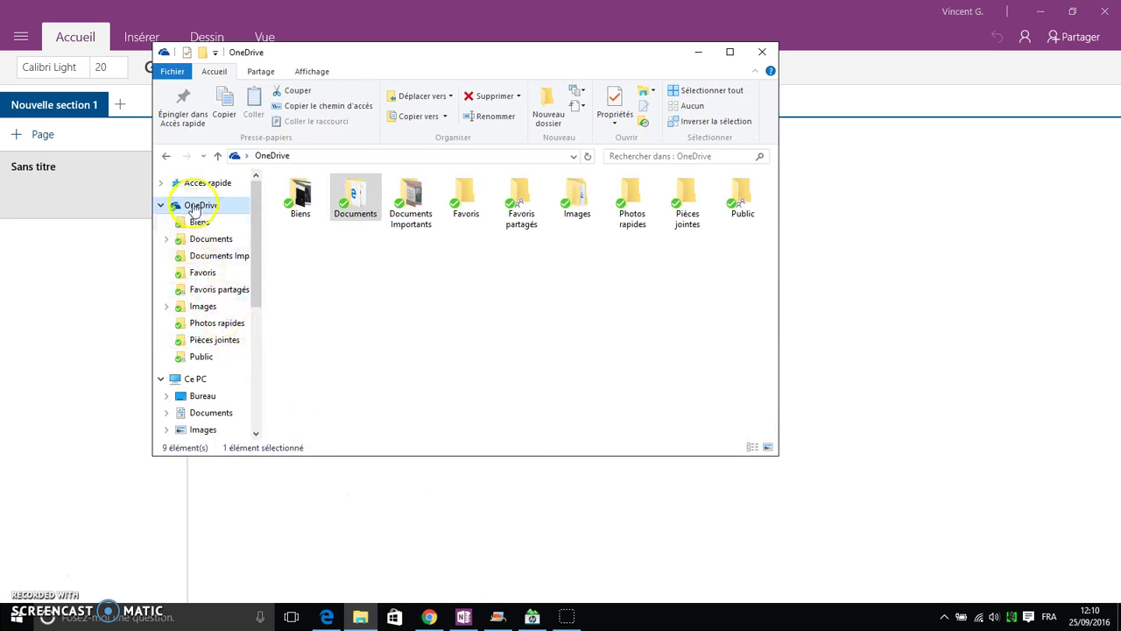
click(215, 240)
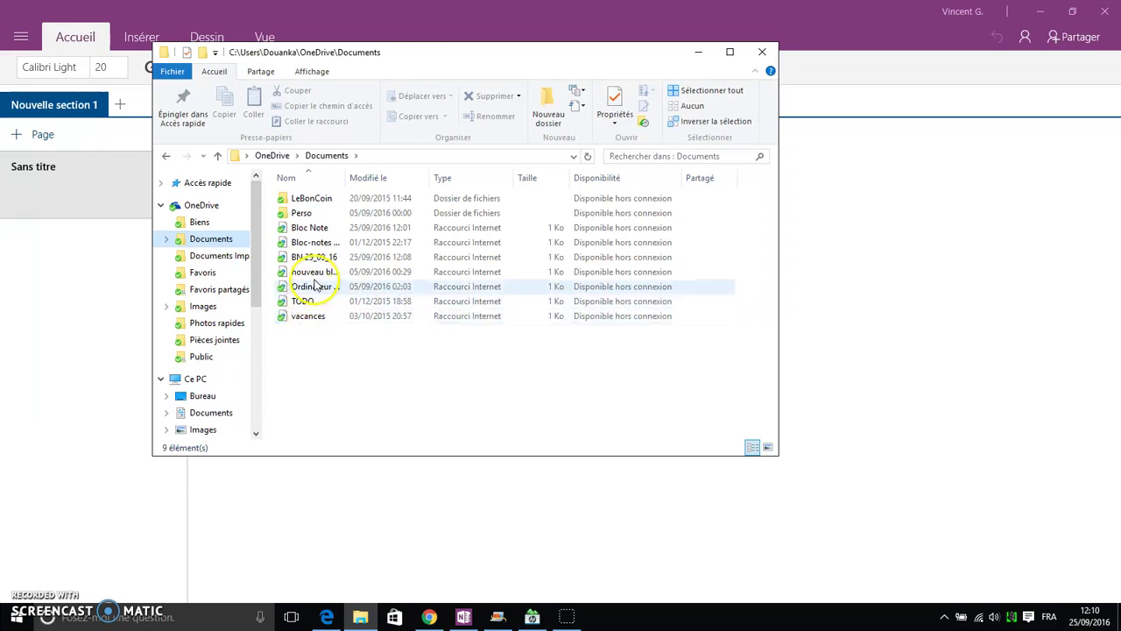
- Switch to Chrome, leave the slideshow and refresh the OneDrive Documents page to look for the BN 25_09_16 notebook
click(429, 616)
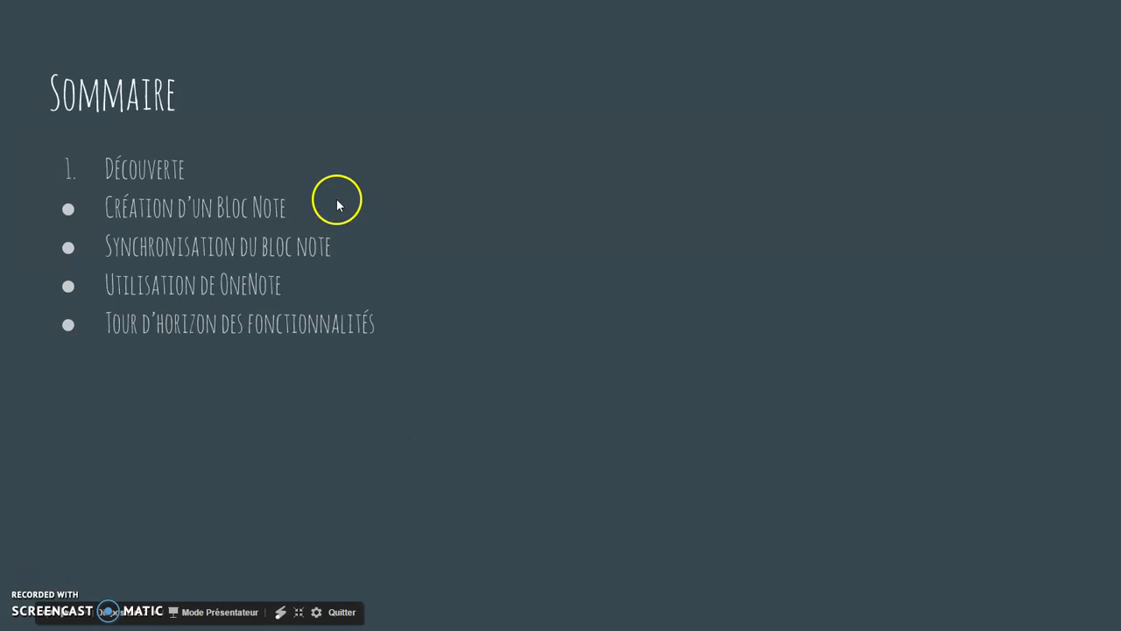
key(Escape)
click(205, 10)
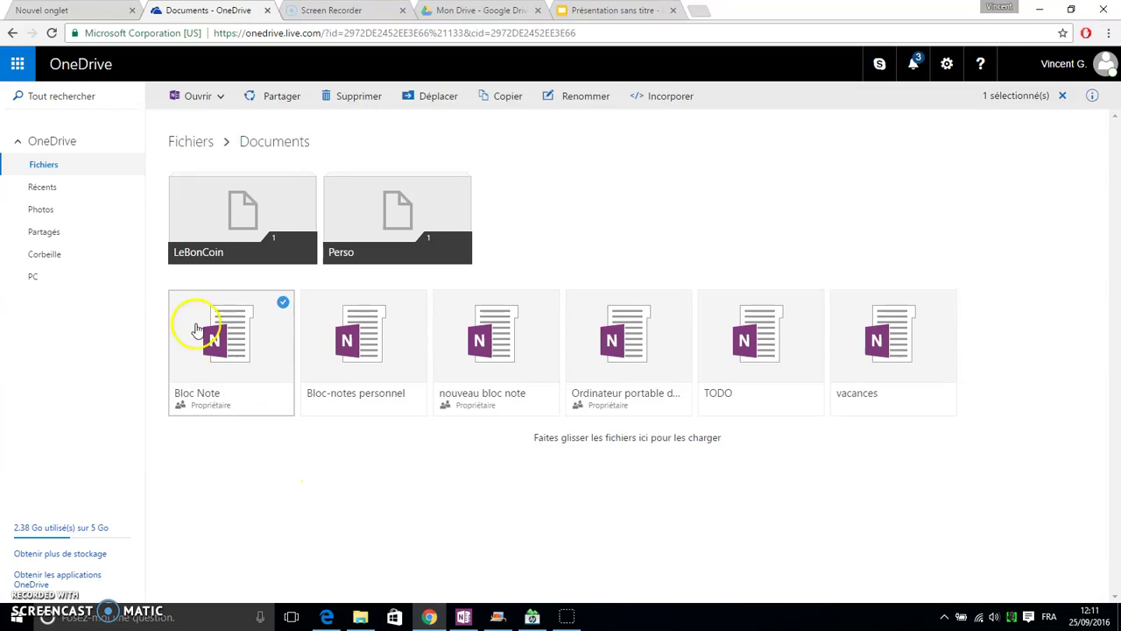
click(50, 35)
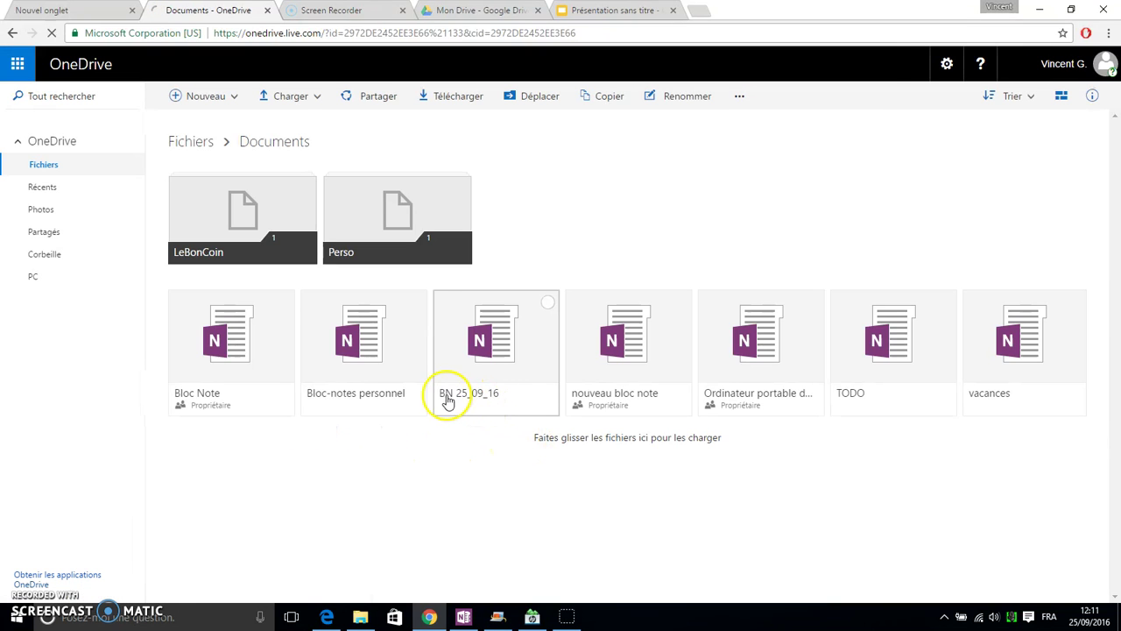
click(499, 402)
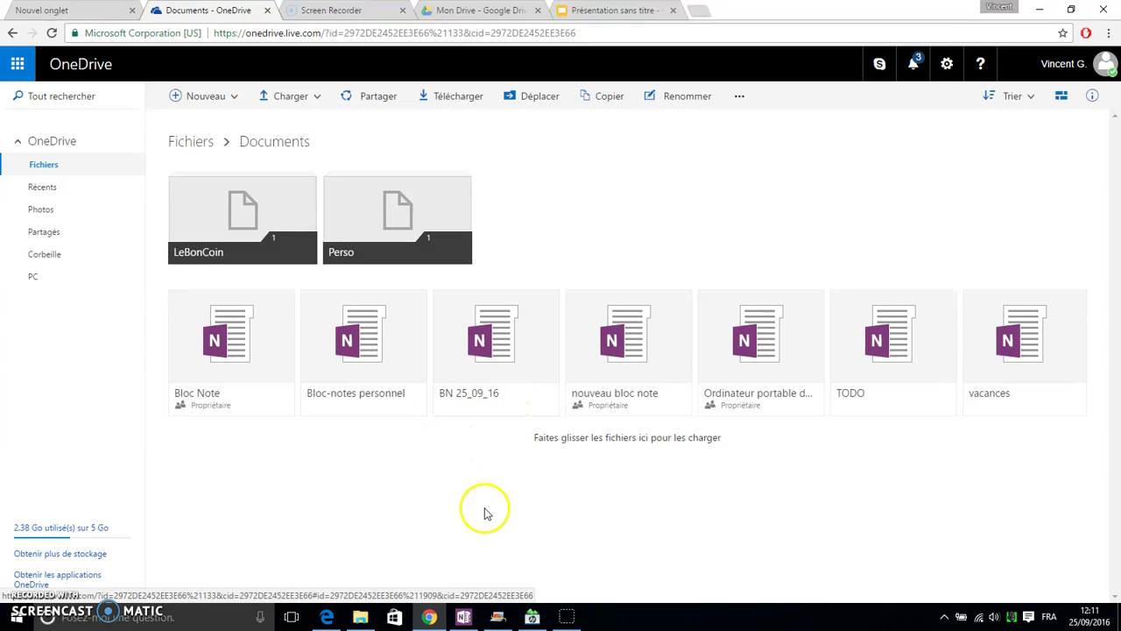
- Switch back to OneNote and rename the only section of the BN 25/09/16 notebook as Histoire
click(463, 617)
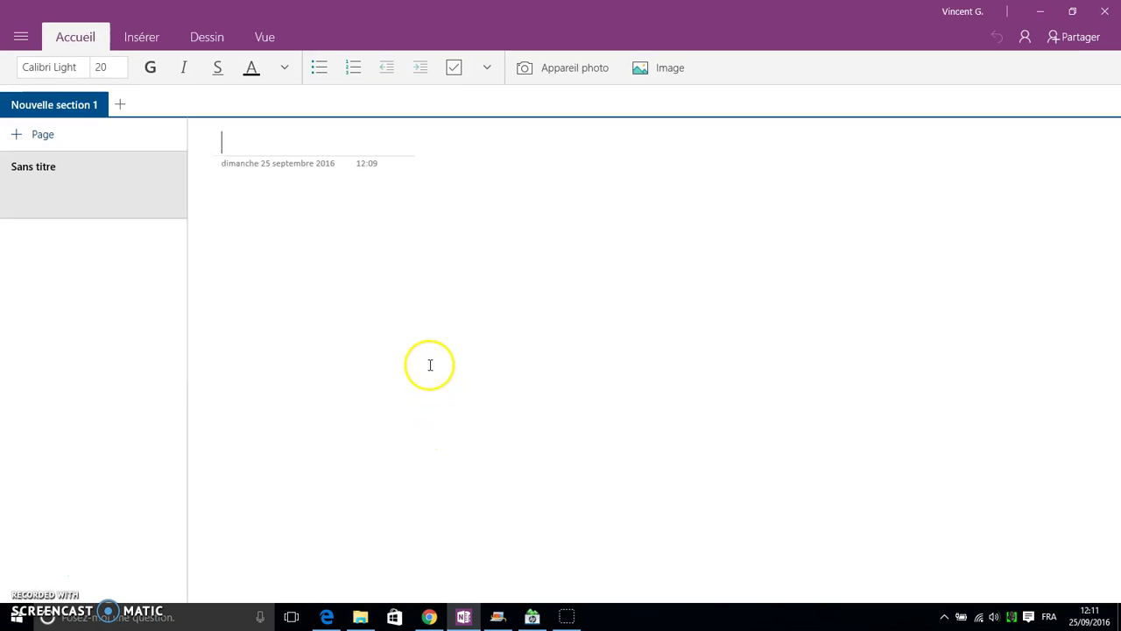
click(22, 39)
click(70, 308)
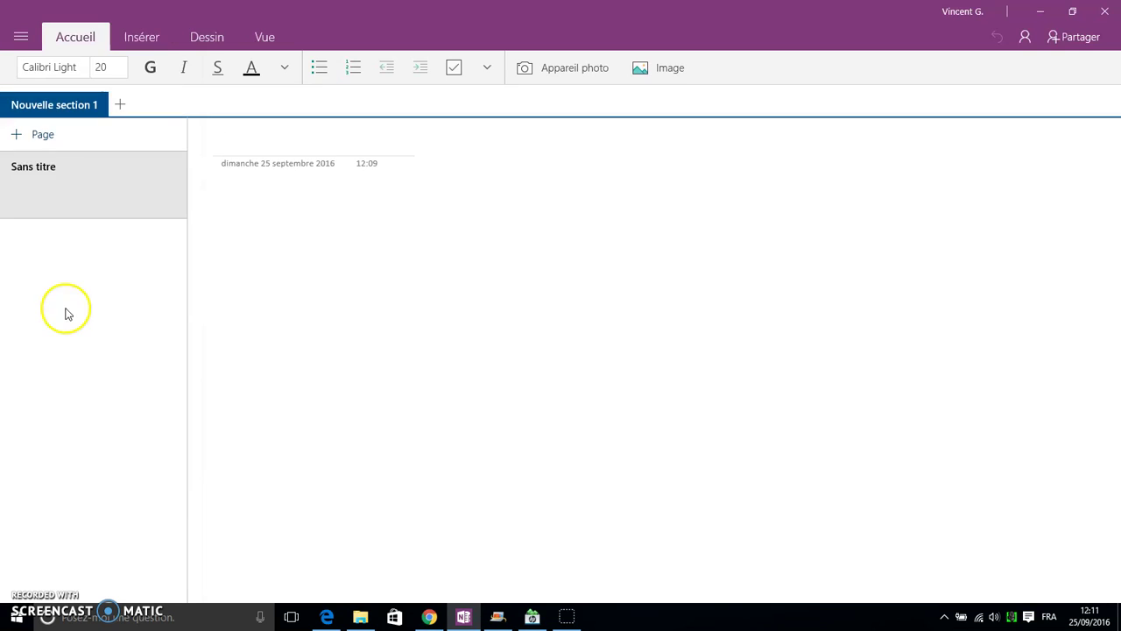
right_click(44, 112)
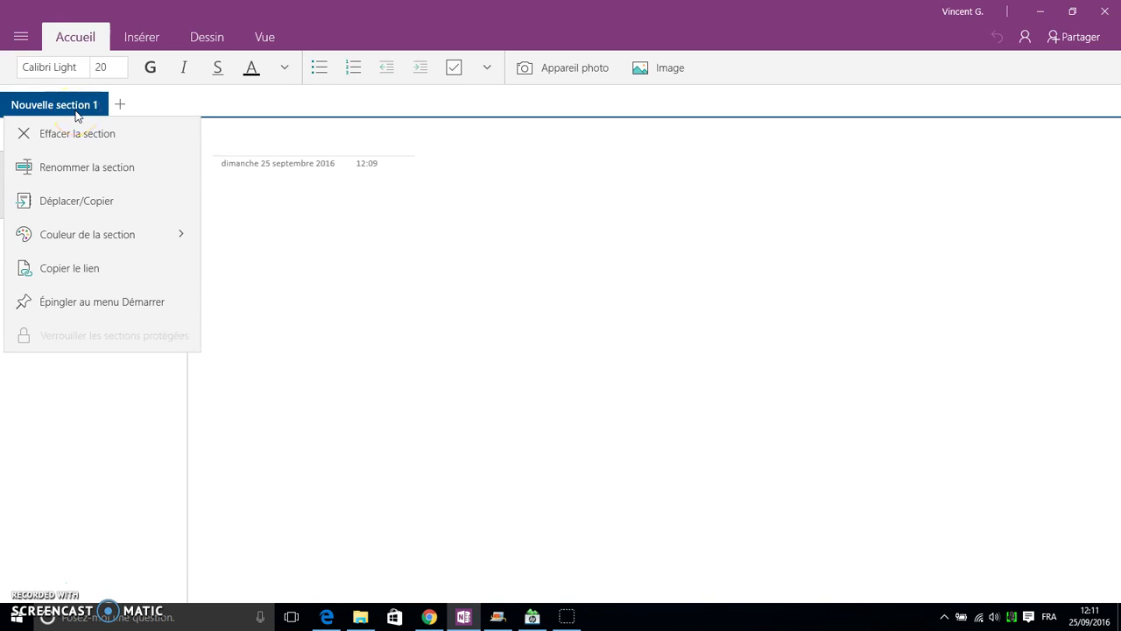
click(90, 167)
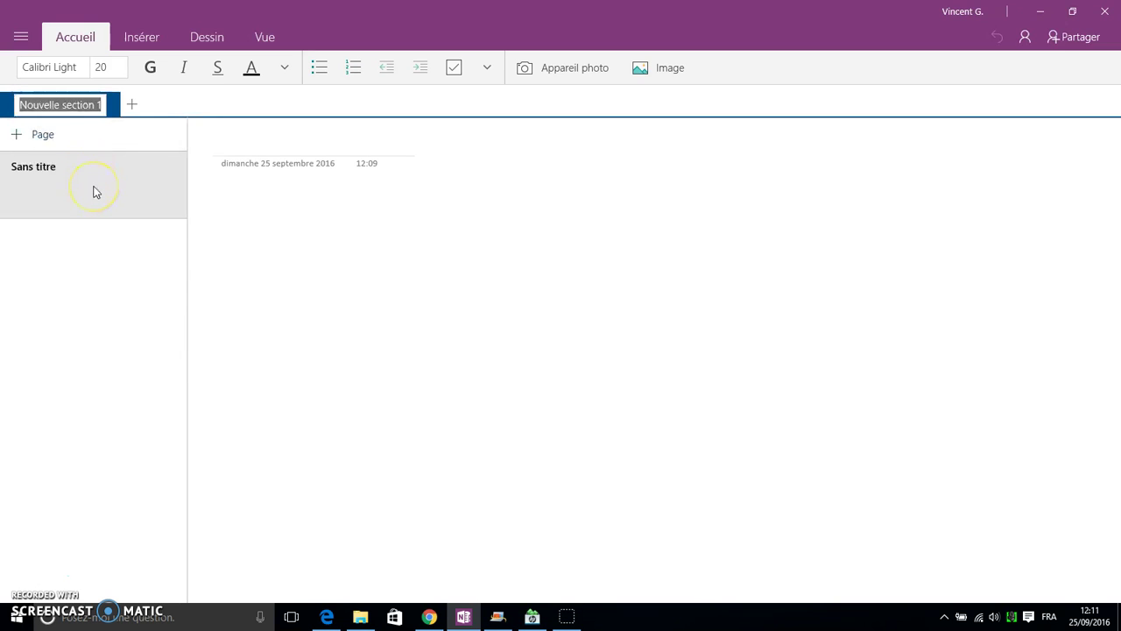
text(Histoire)
key(Return)
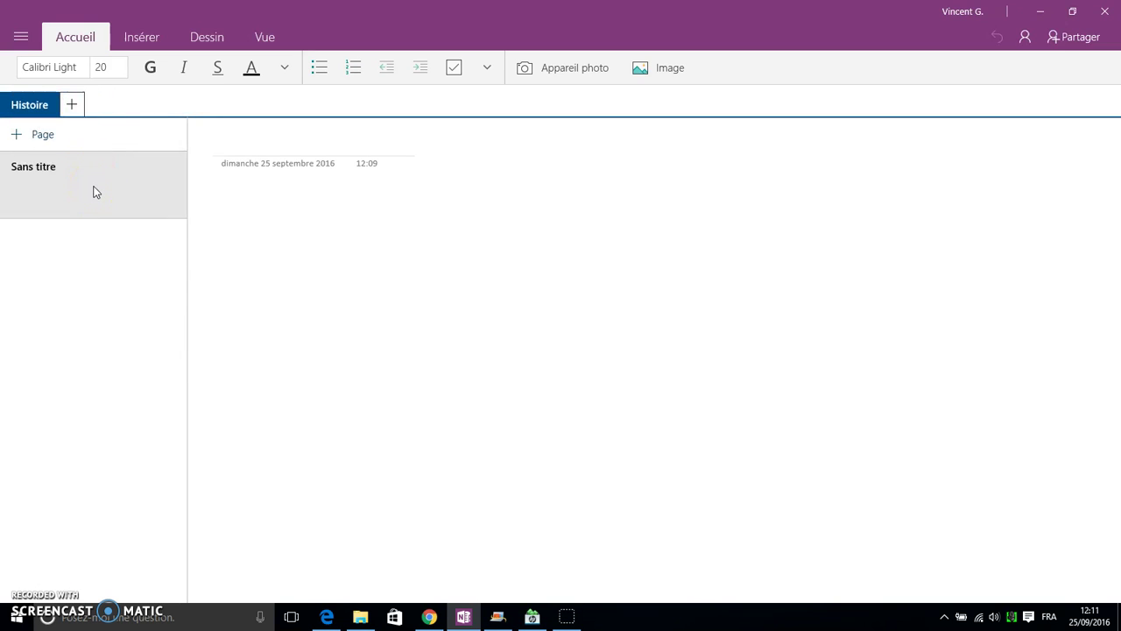
- Add two more sections to the notebook, named Géographie and Management
key(ctrl+t)
text(G)
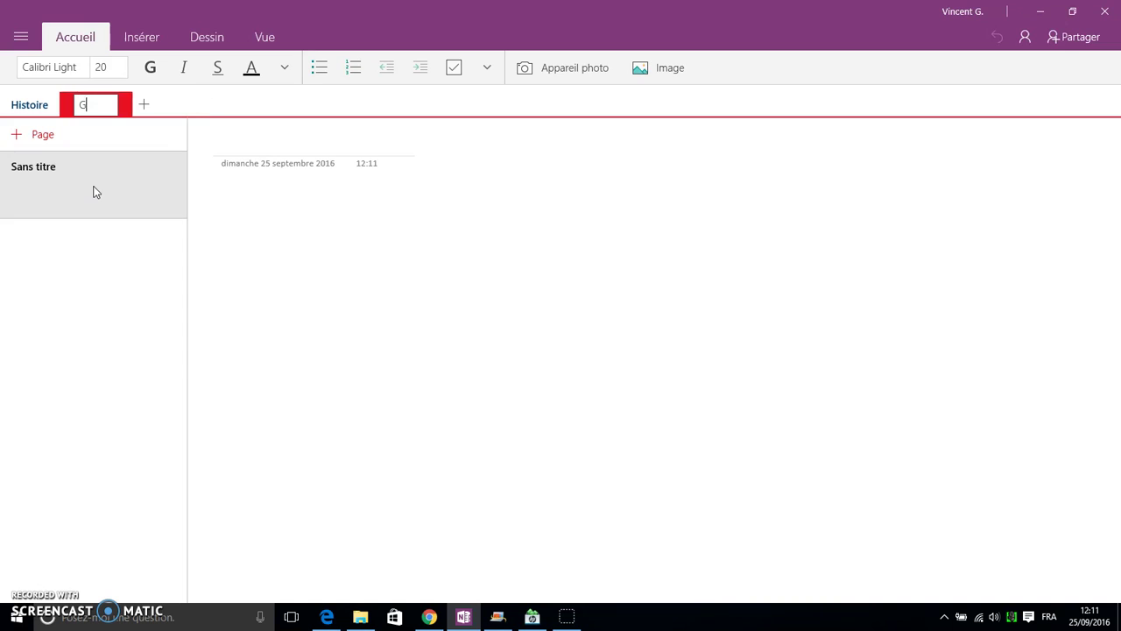
text(éographie)
key(Return)
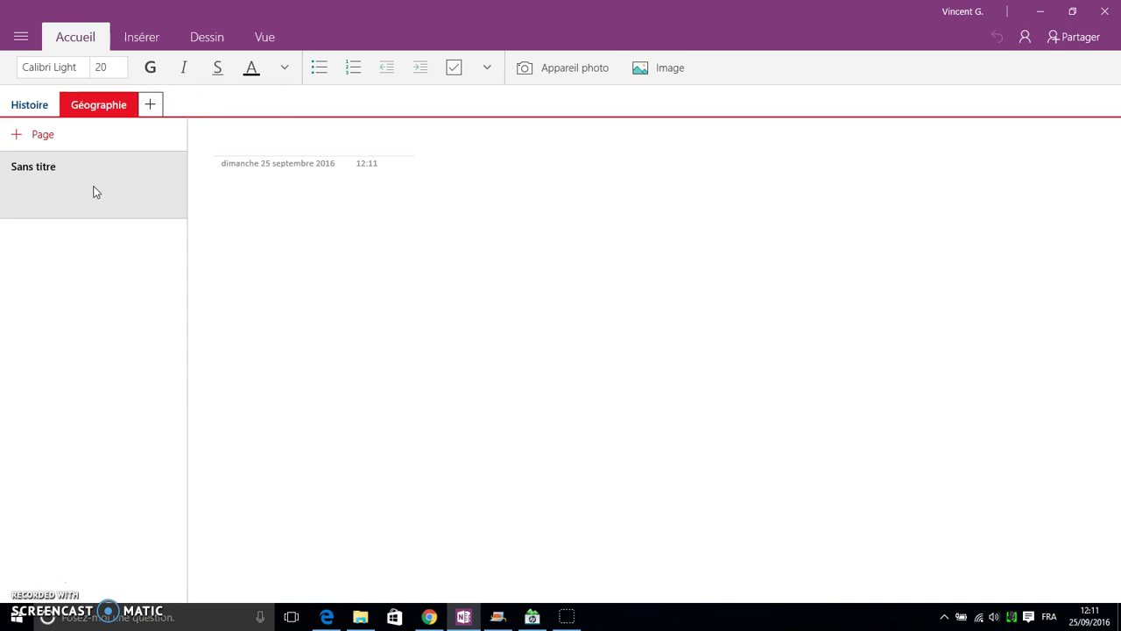
key(ctrl+t)
text(Management)
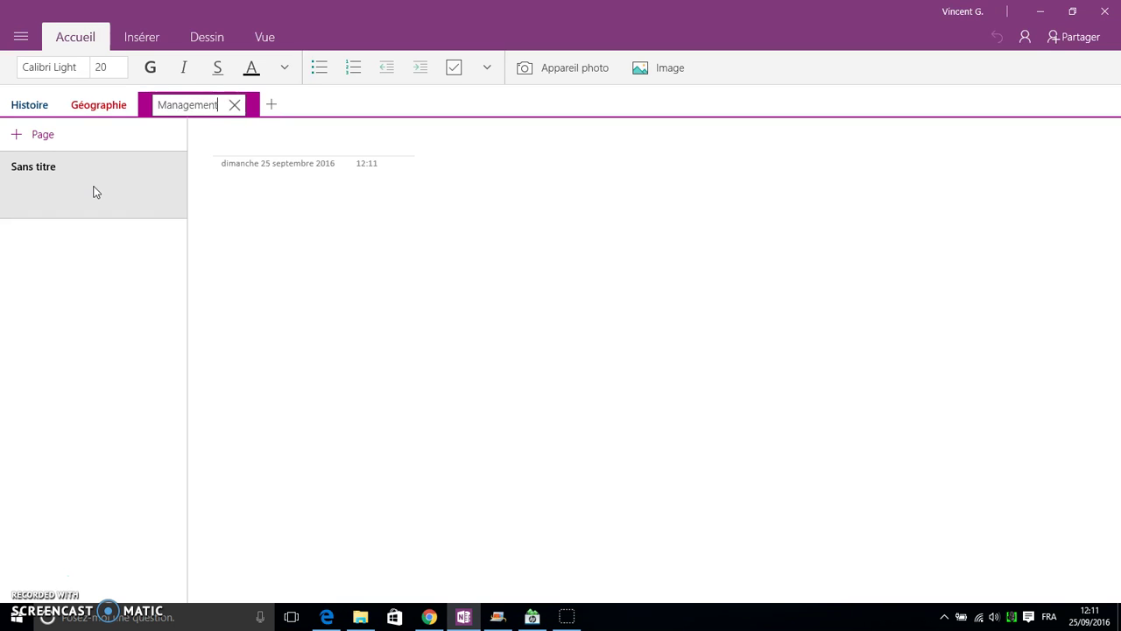
key(Return)
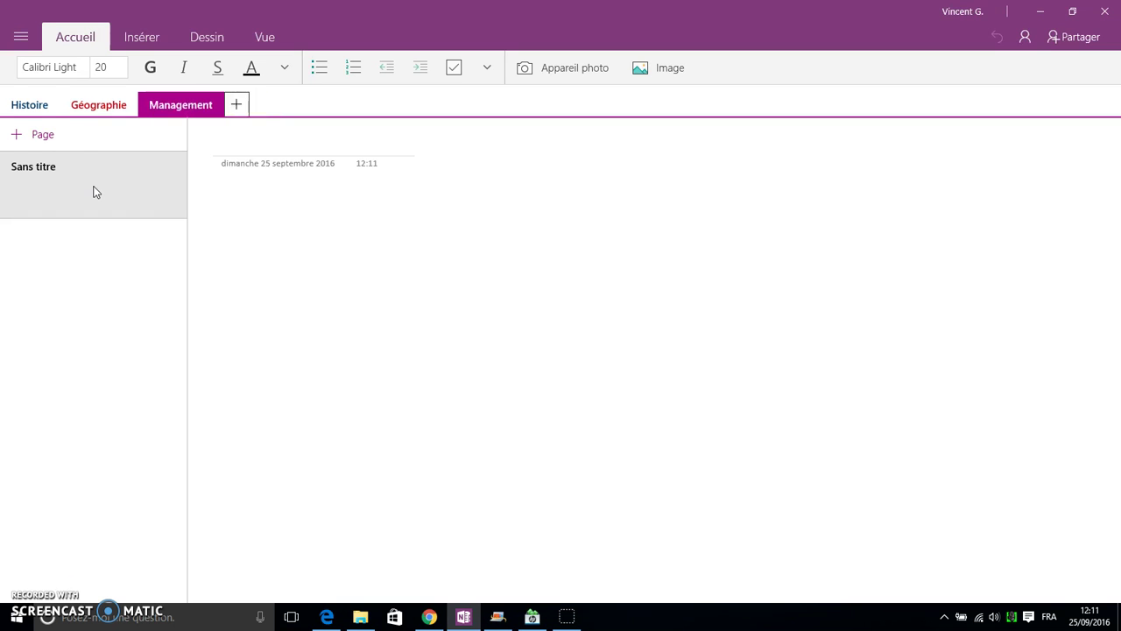
- In the Histoire section, title the untitled page Thème 1 and add a second page titled Thème 2
click(30, 105)
click(103, 111)
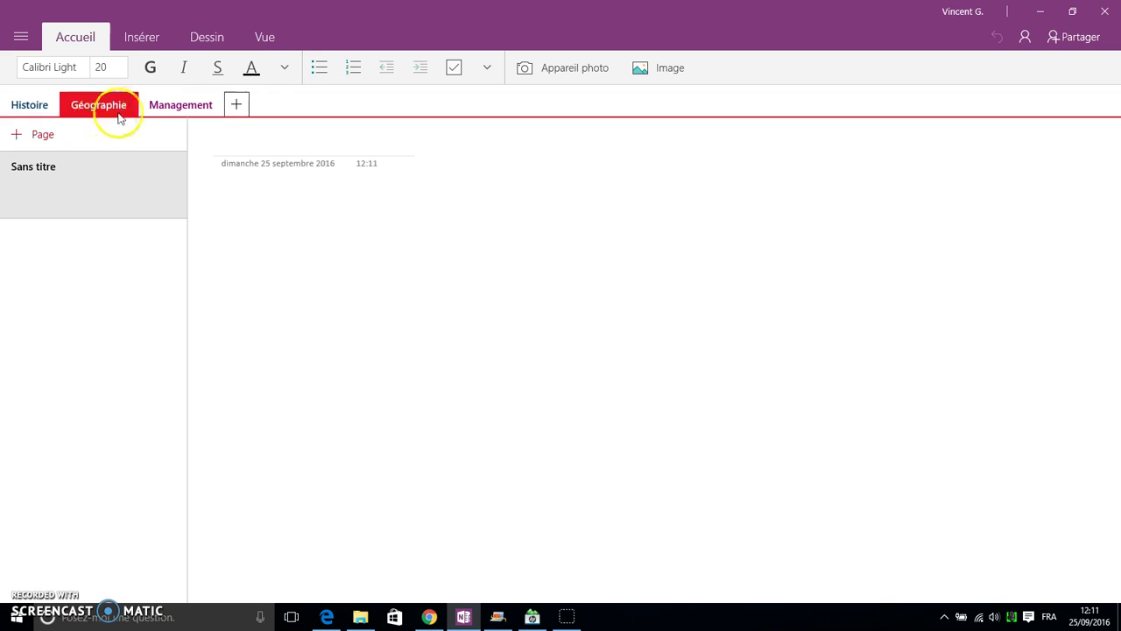
click(176, 105)
click(24, 104)
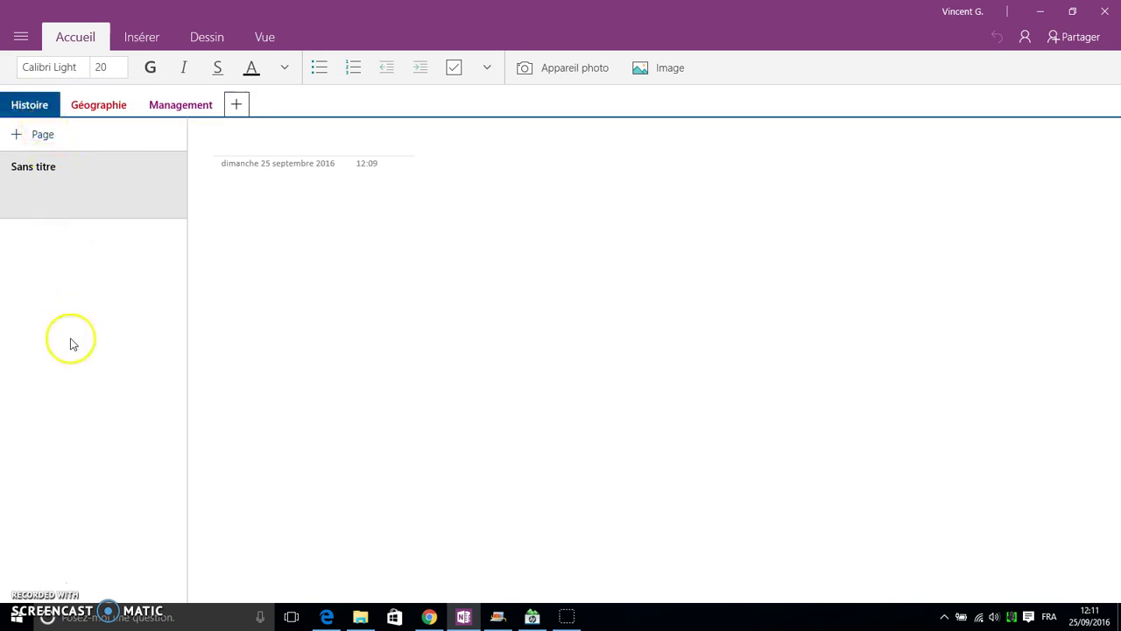
click(237, 139)
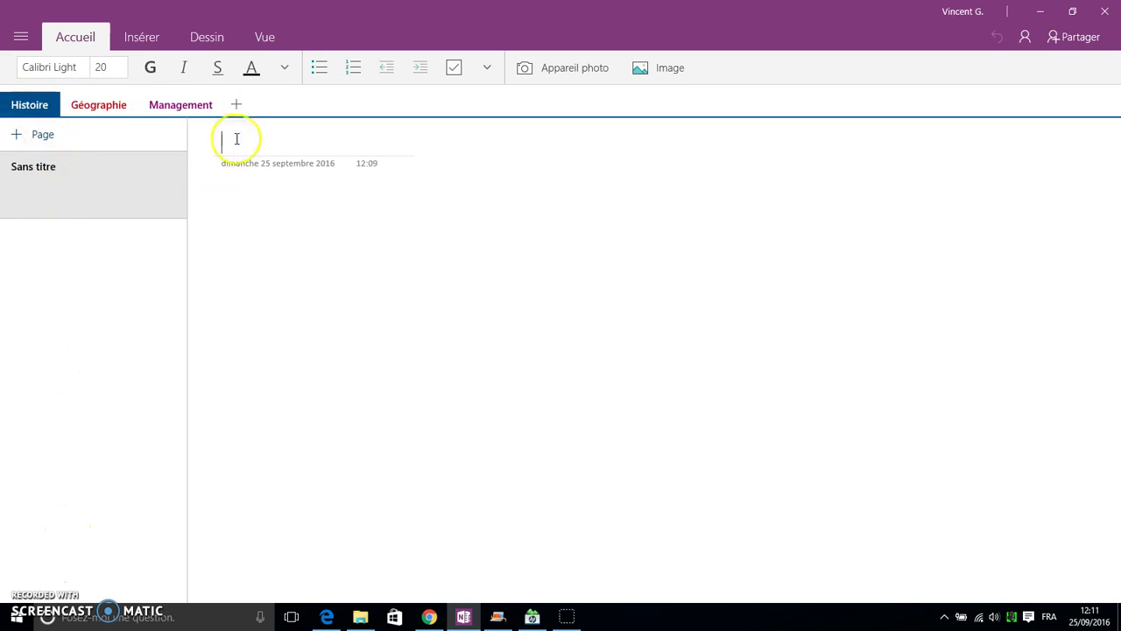
text(Thème)
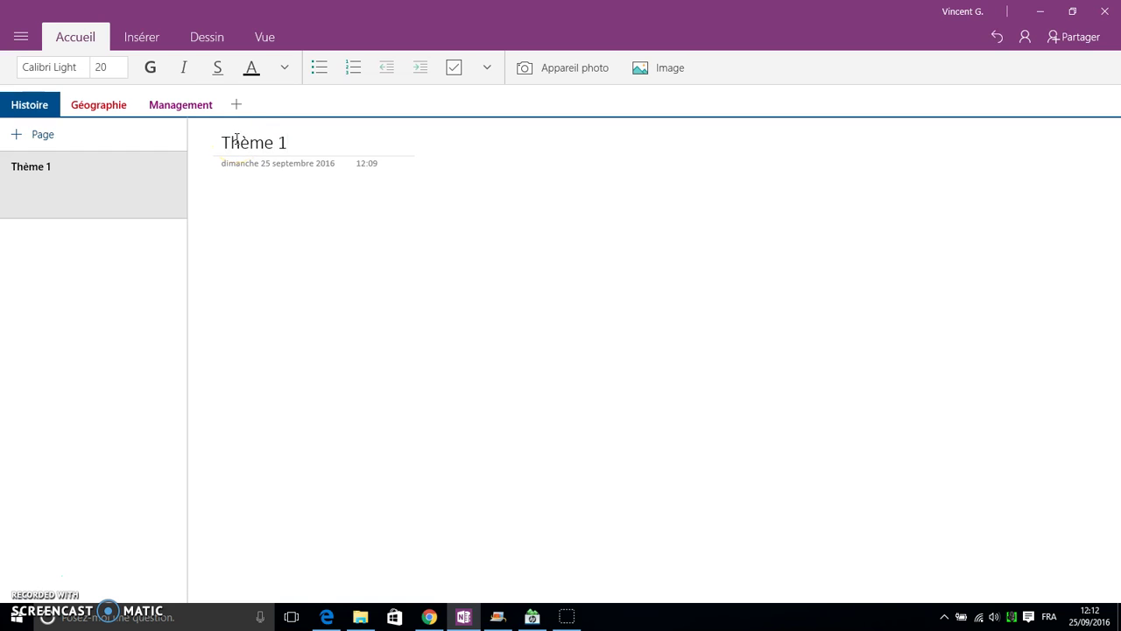
text( 1)
key(Return)
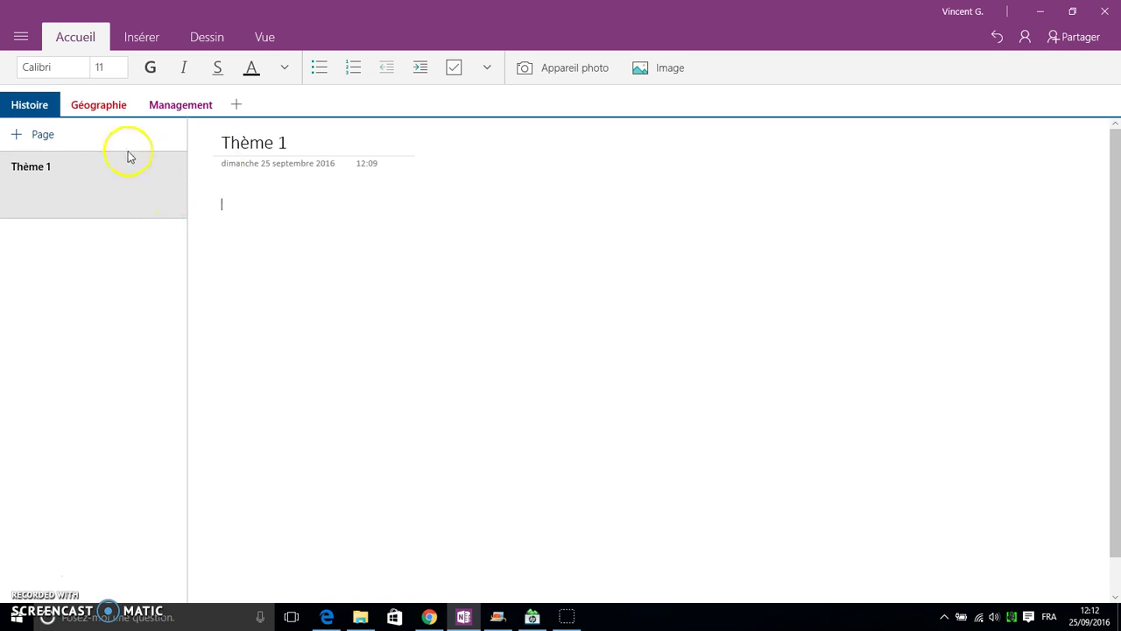
click(42, 133)
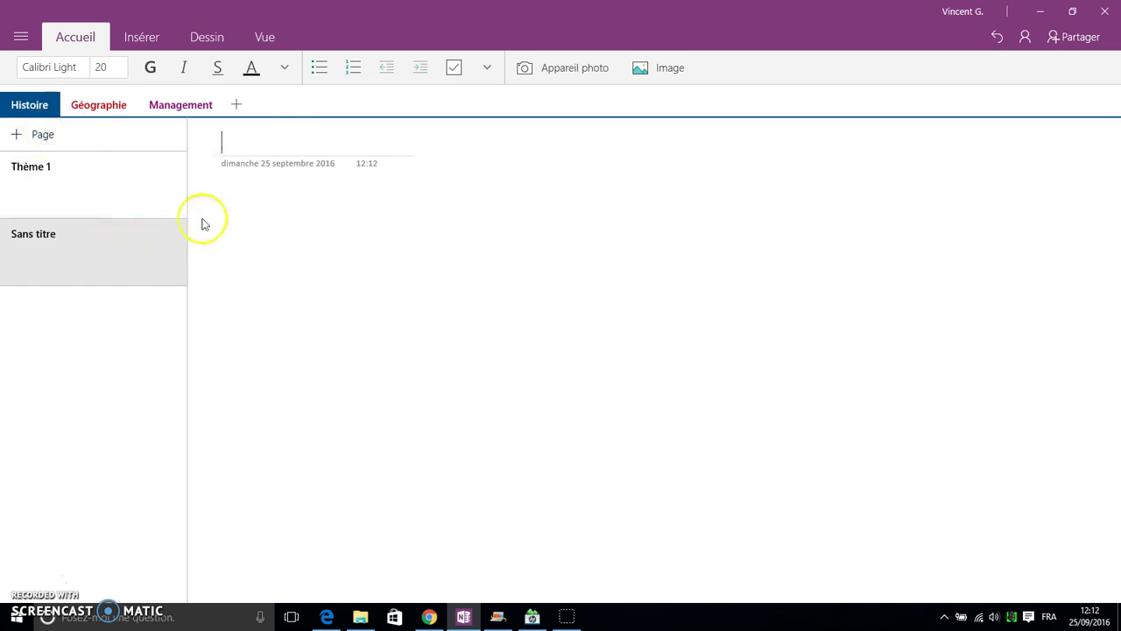
text(Thème 2)
key(Return)
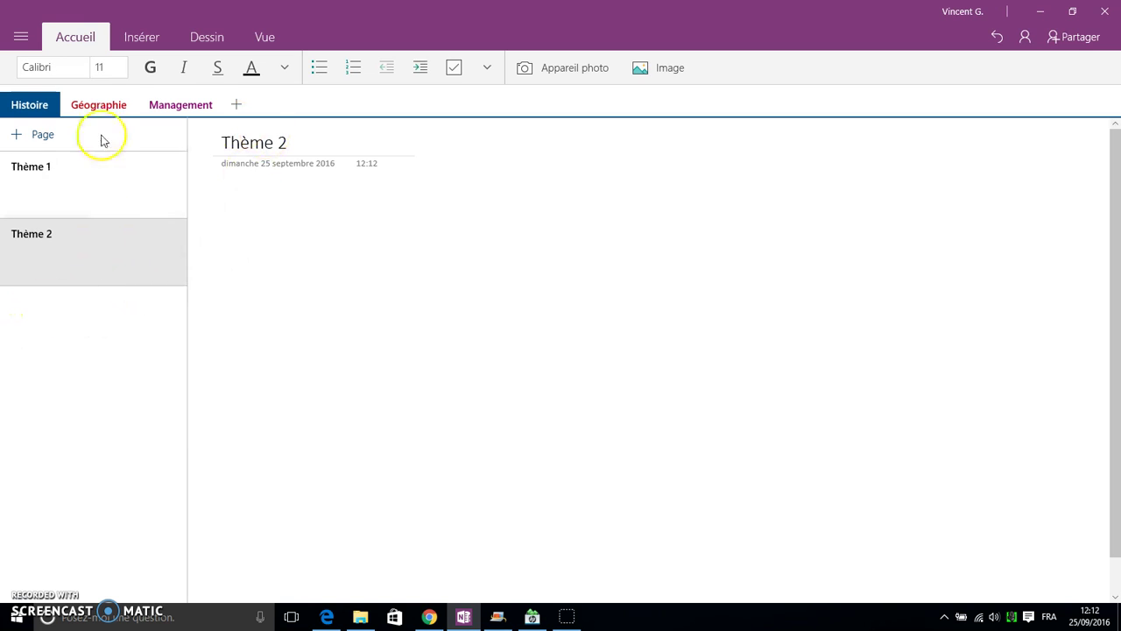
- In the Géographie section, title the untitled page Thème 1 and add a second page titled Thème 2
click(97, 104)
click(264, 140)
text(Thème 1)
key(Return)
click(40, 134)
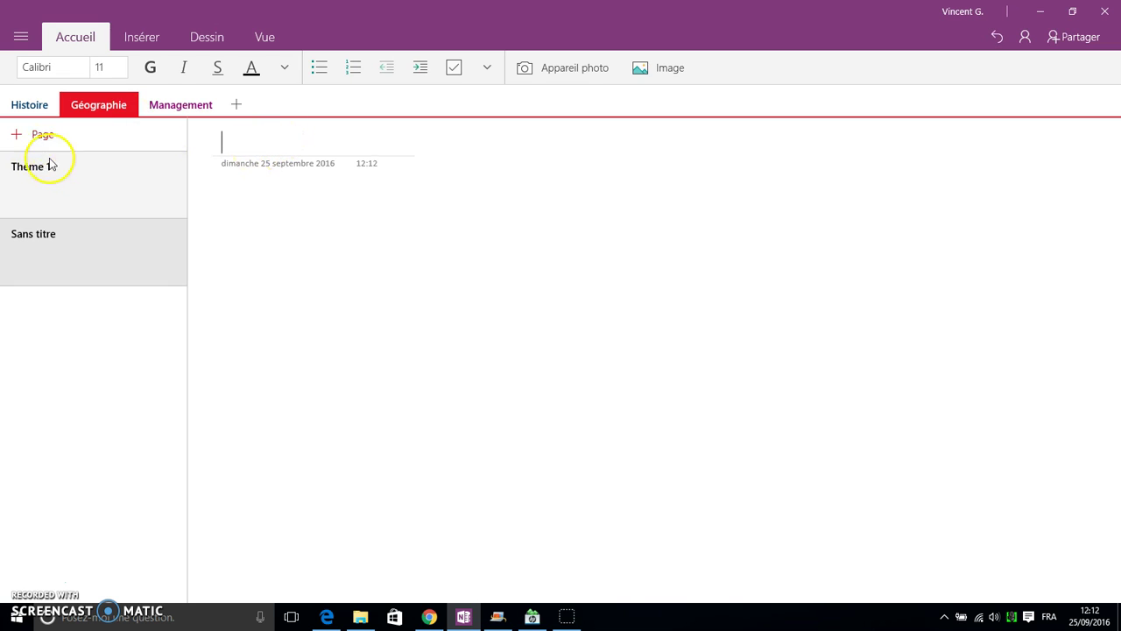
text(Th)
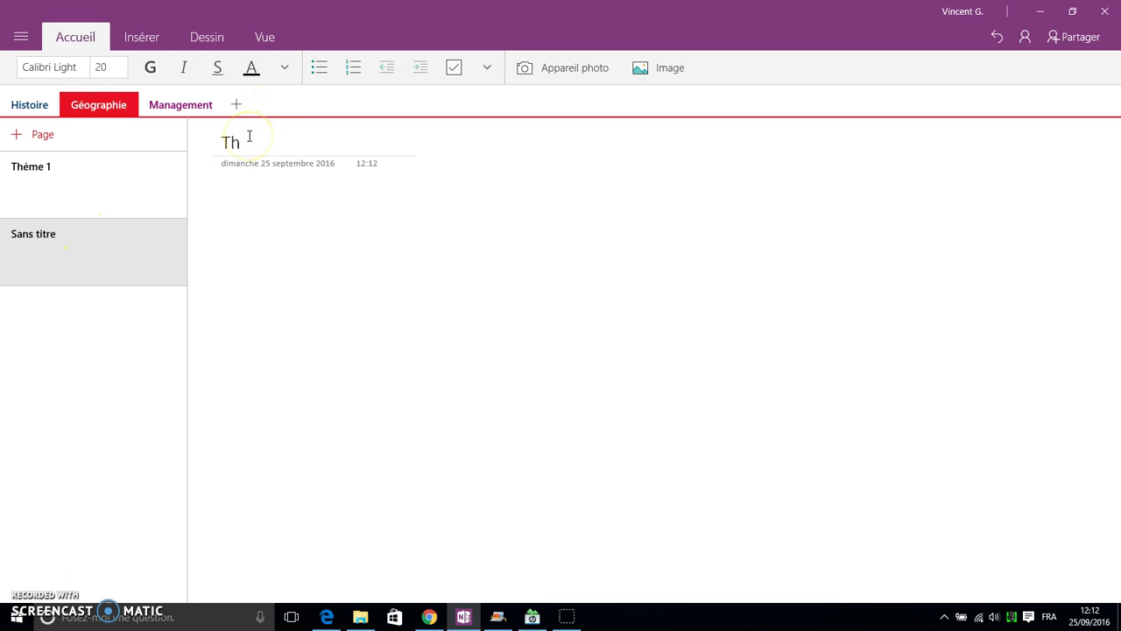
text(ème)
key(BackSpace)
text(me)
key(Return)
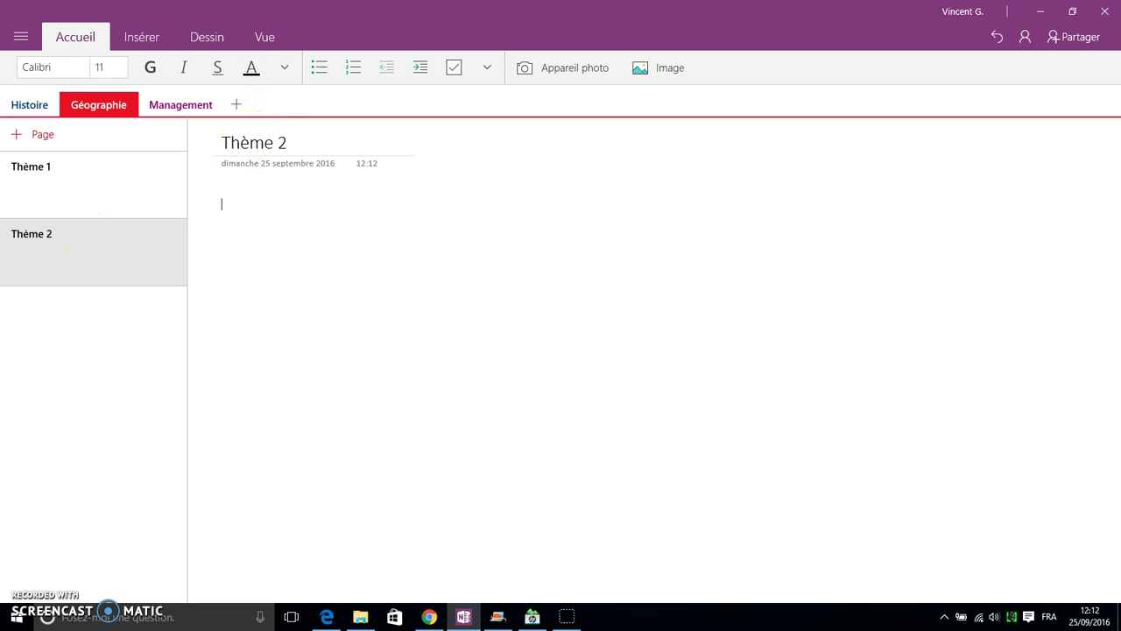
- In the Management section, title the untitled page Thème 1 and add a second page titled Thème 2
click(168, 105)
click(278, 139)
text(Thè)
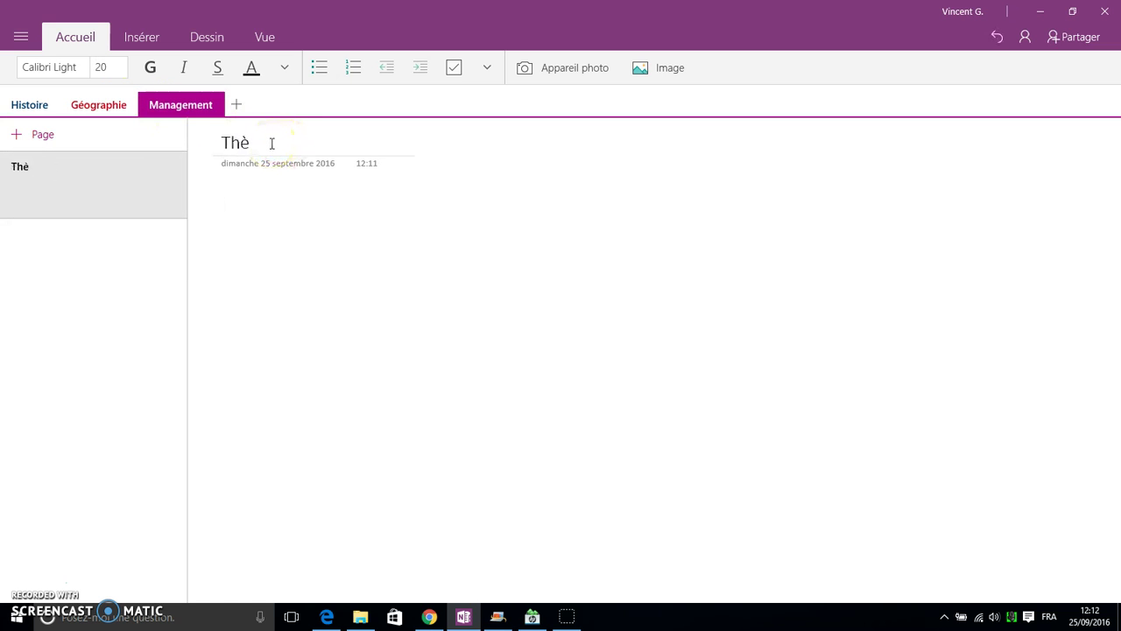
text(me 1)
key(Return)
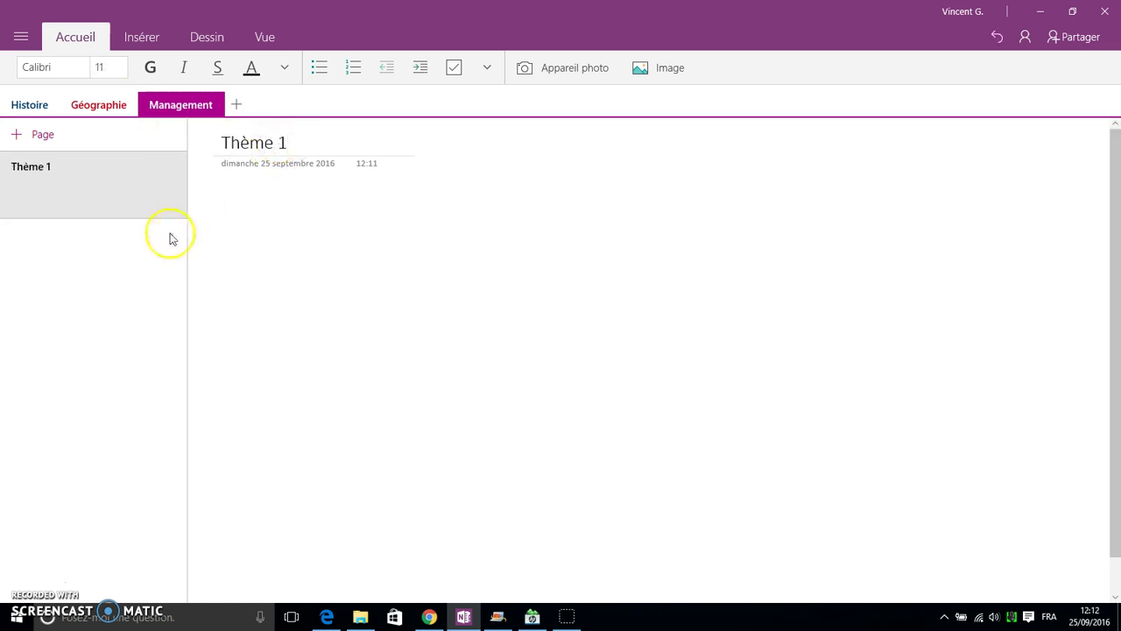
click(42, 134)
key(Return)
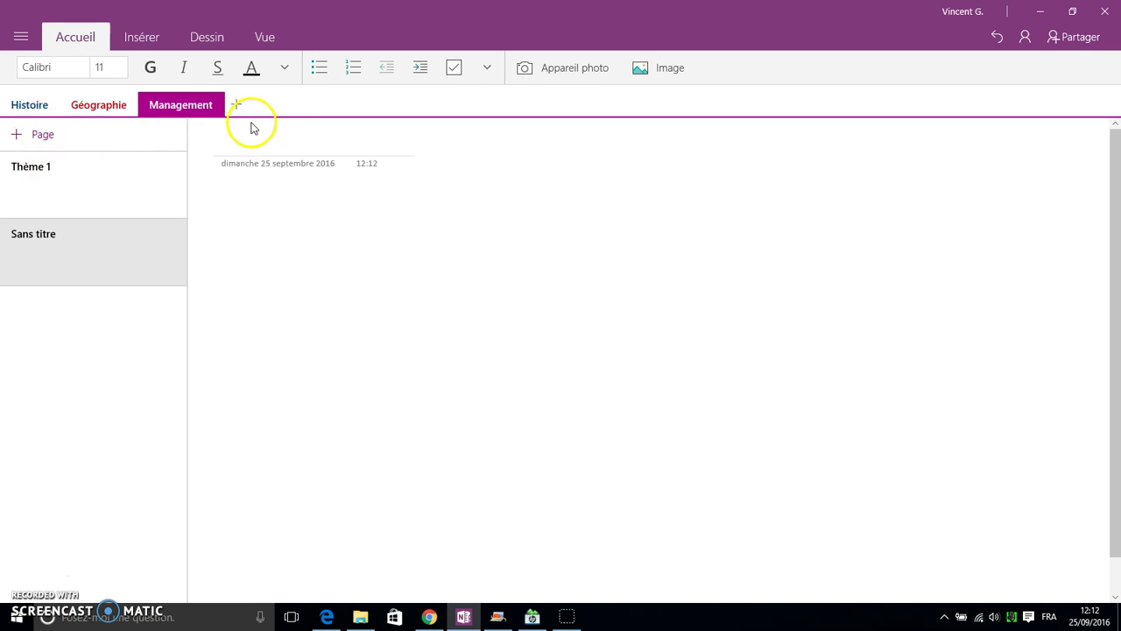
click(285, 143)
text(Thème 2)
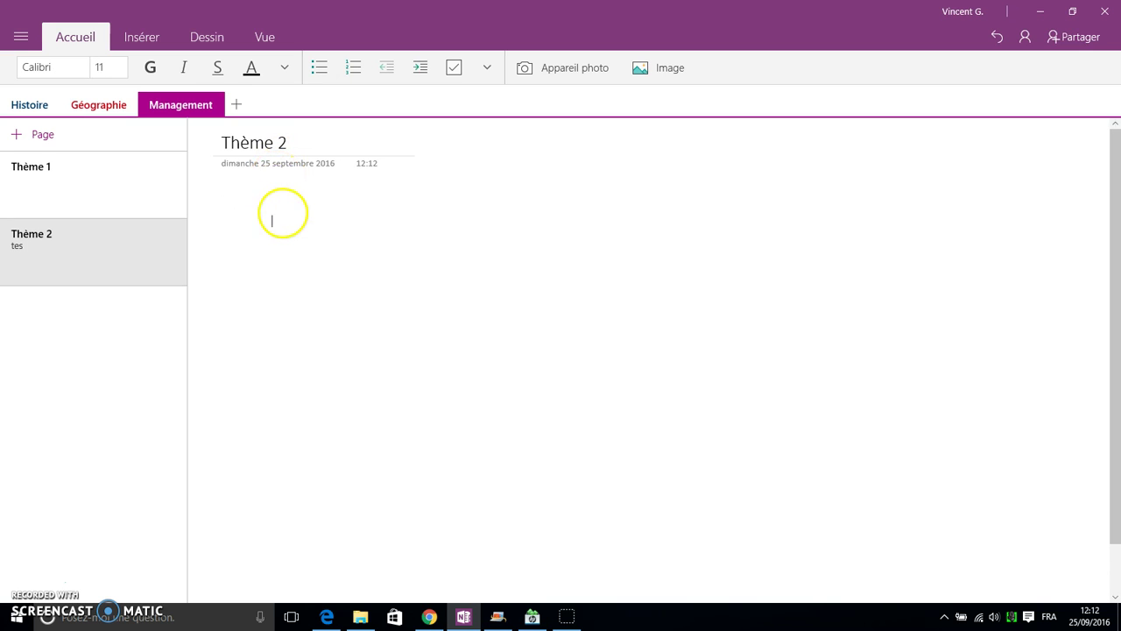
- Write the lines Test and Prise de note on Management's Thème 2 page, and revisit the Histoire and Géographie sections before returning
click(231, 184)
text(te)
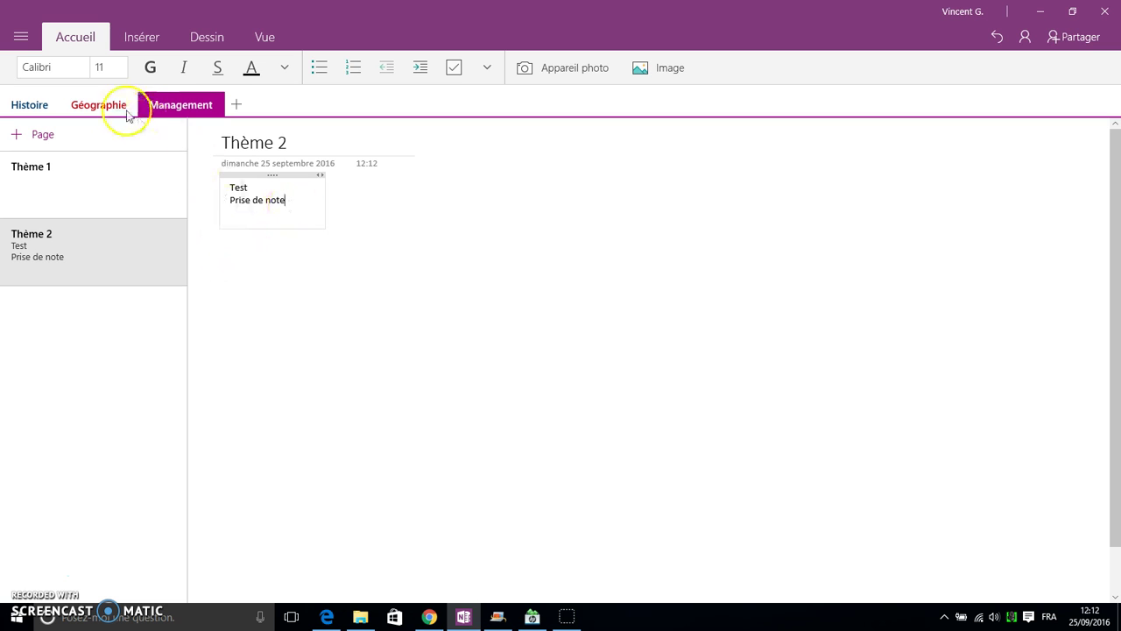
click(37, 110)
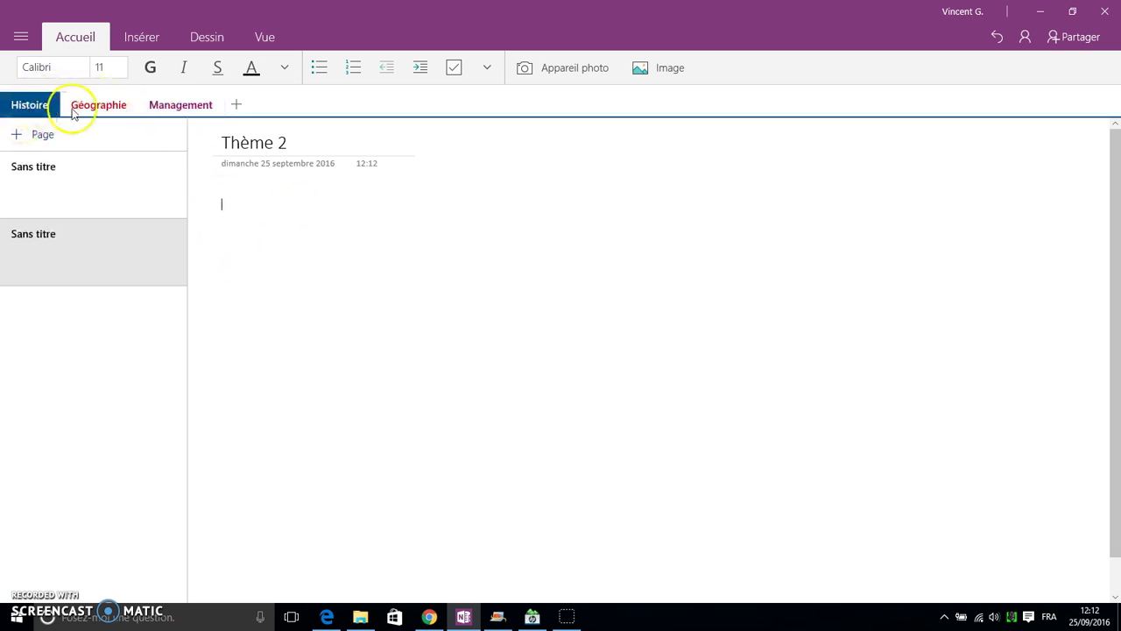
click(80, 106)
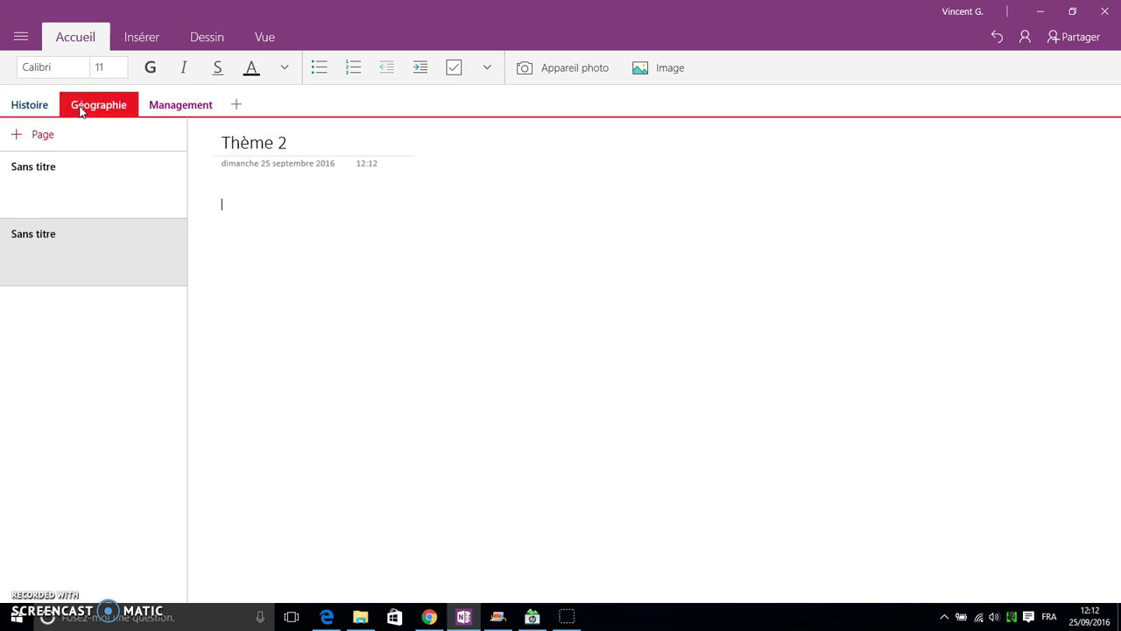
click(181, 105)
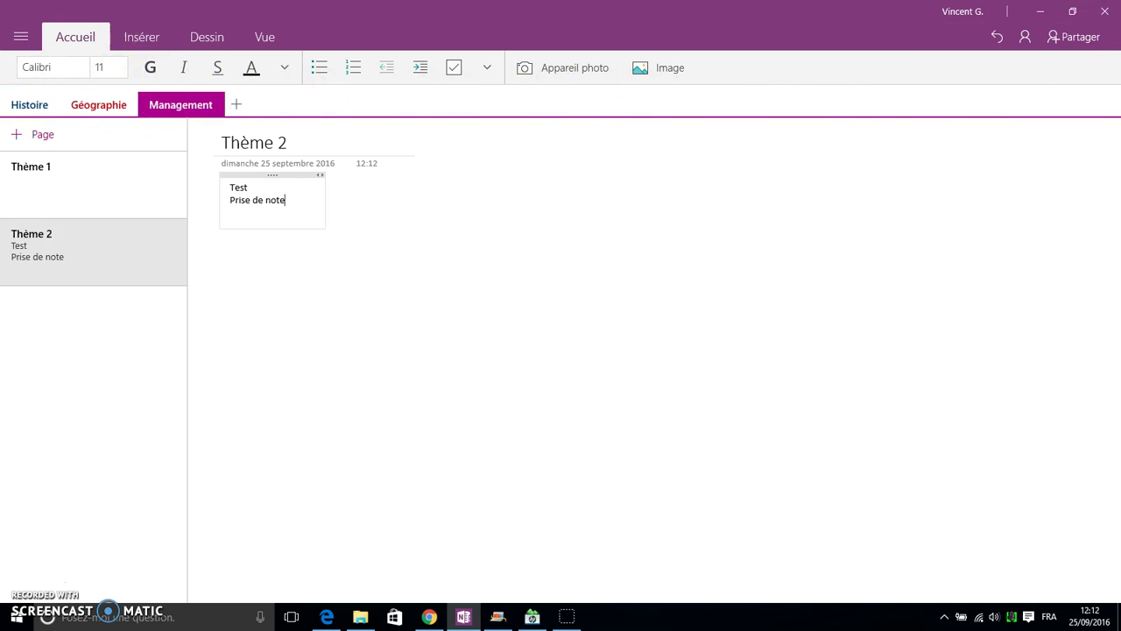
- Change the font of the Test and Prise de note lines to Georgia, size 9,5
click(18, 76)
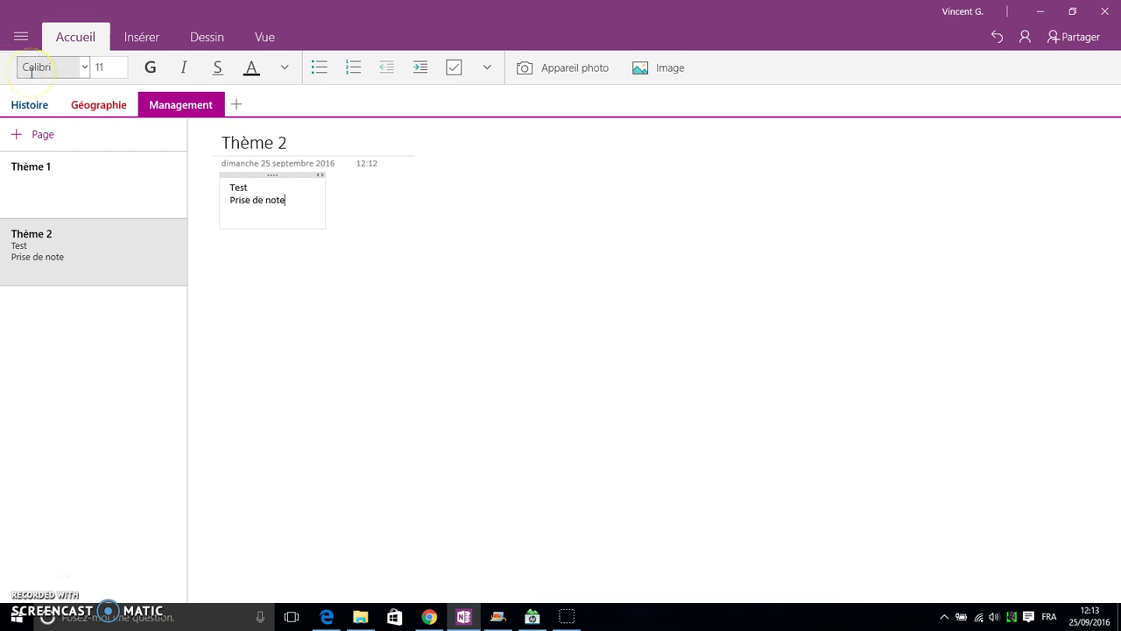
drag(286, 201, 224, 193)
click(80, 75)
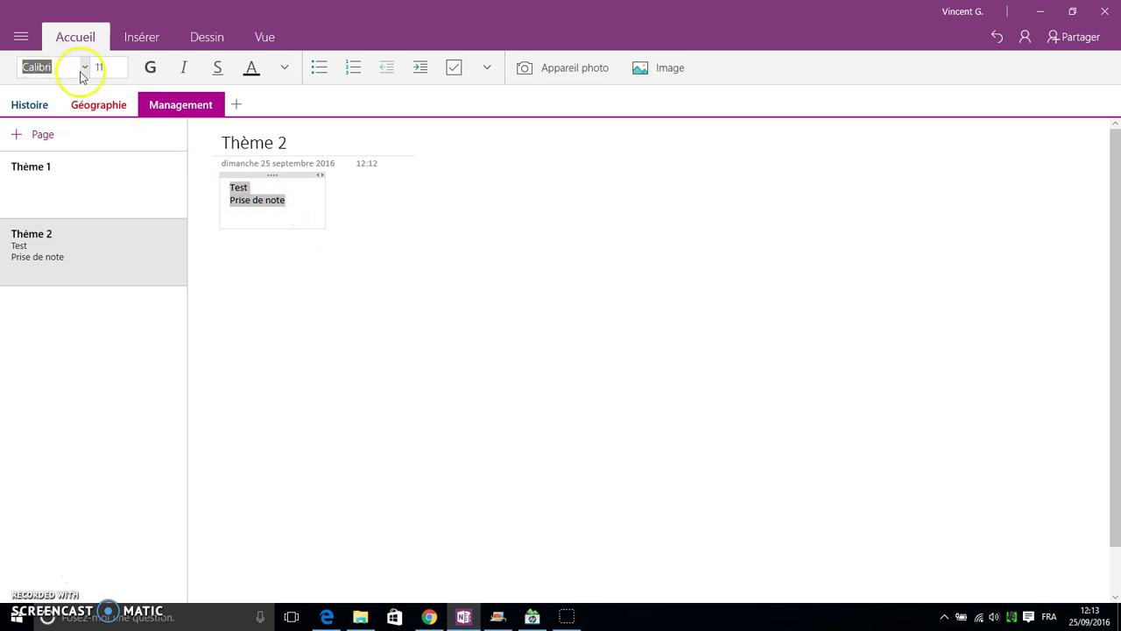
click(84, 67)
click(72, 115)
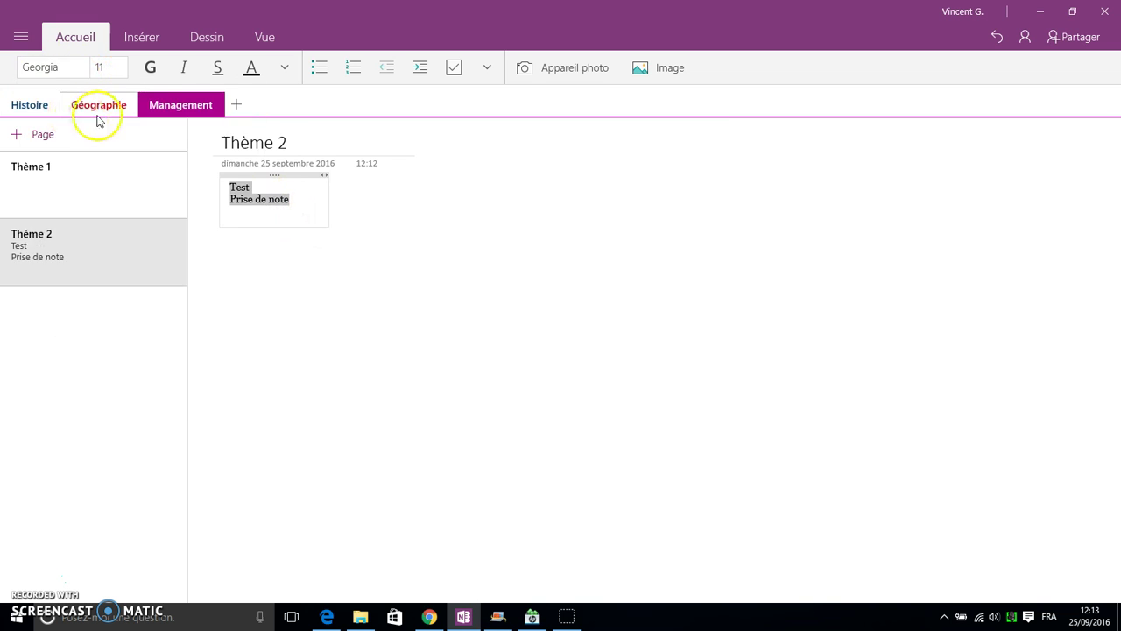
click(124, 68)
click(117, 163)
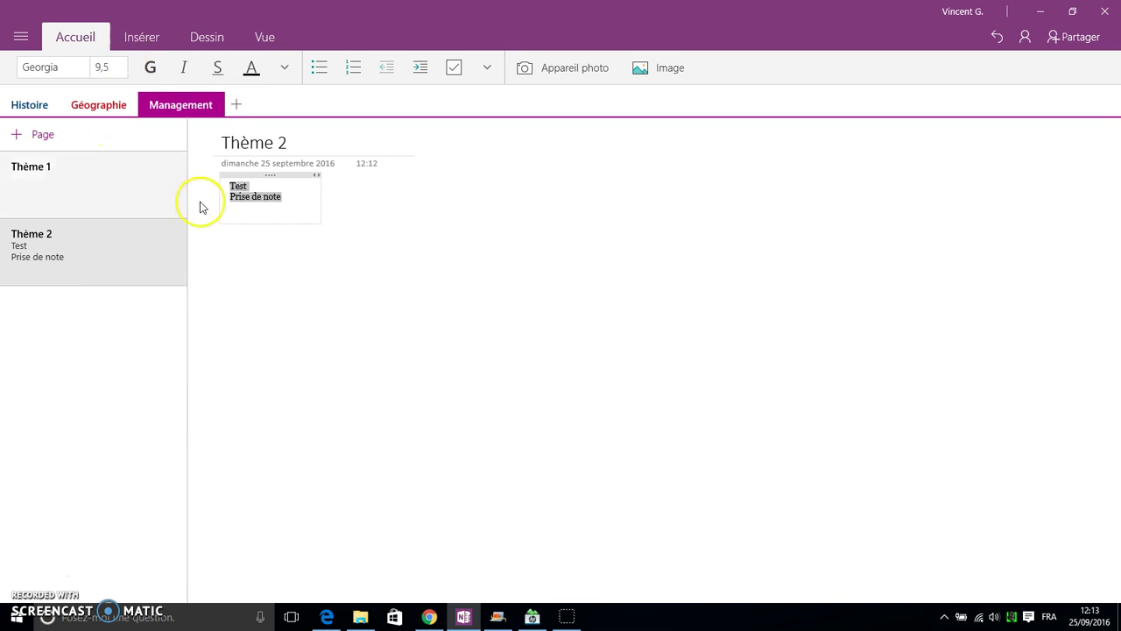
click(301, 194)
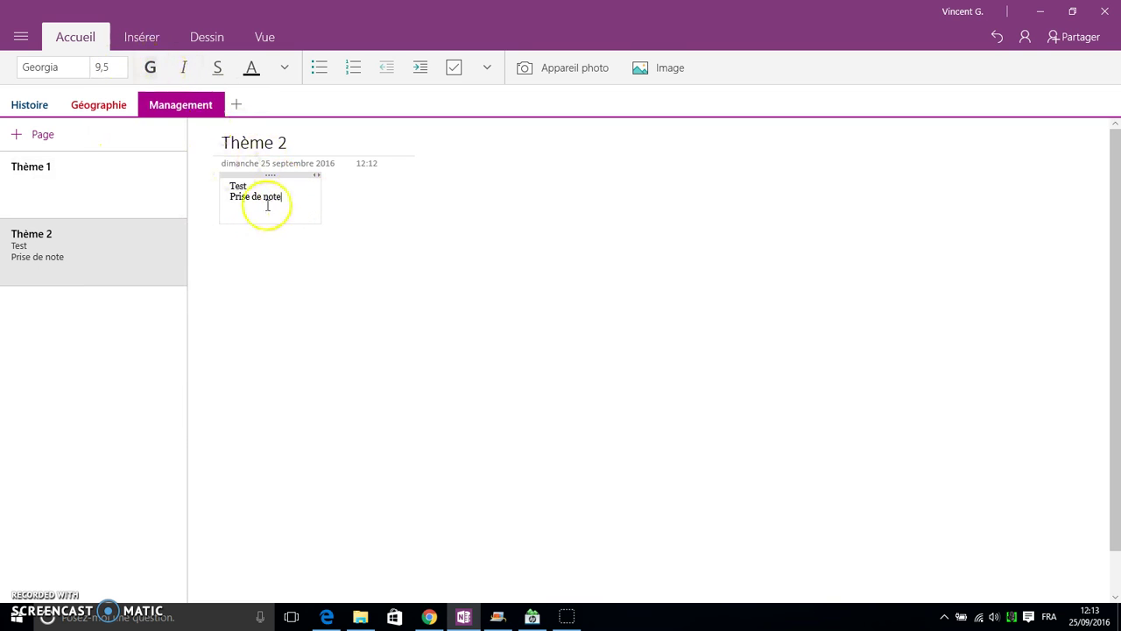
- Make the Test and Prise de note lines bold, italic and underlined, with the standard bright red font colour
drag(290, 197, 216, 181)
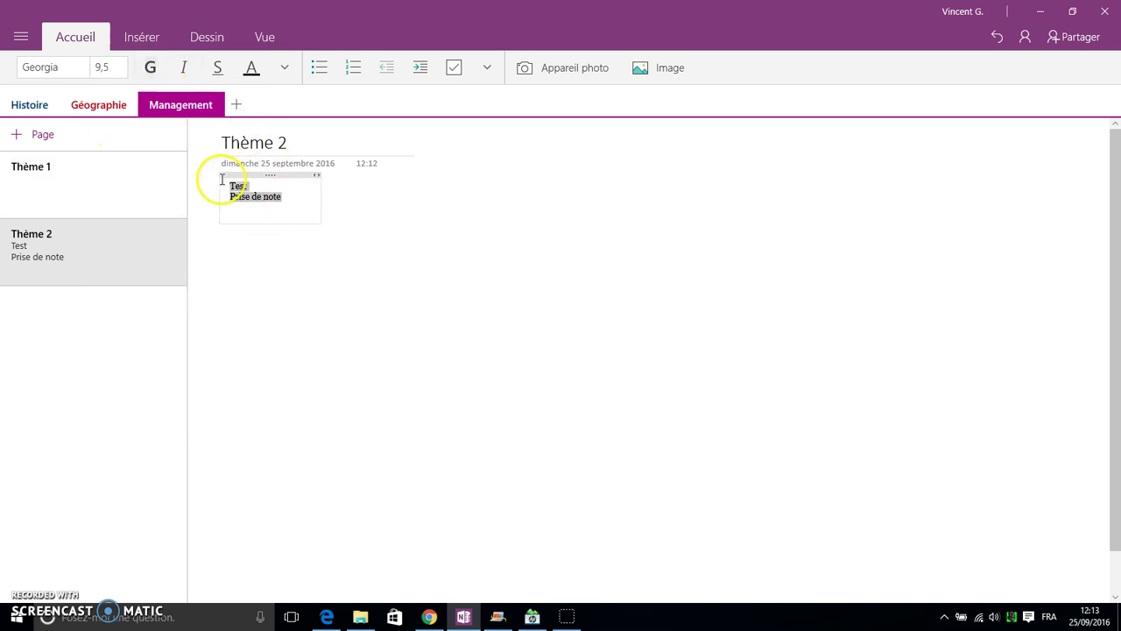
click(151, 70)
click(150, 70)
click(181, 70)
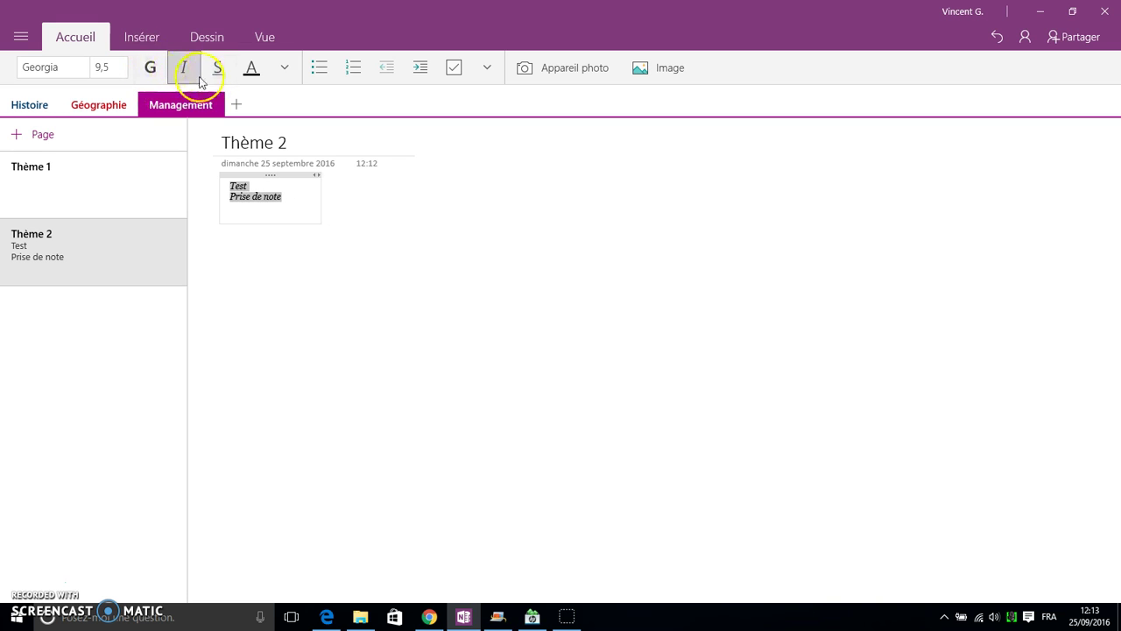
click(189, 75)
click(223, 76)
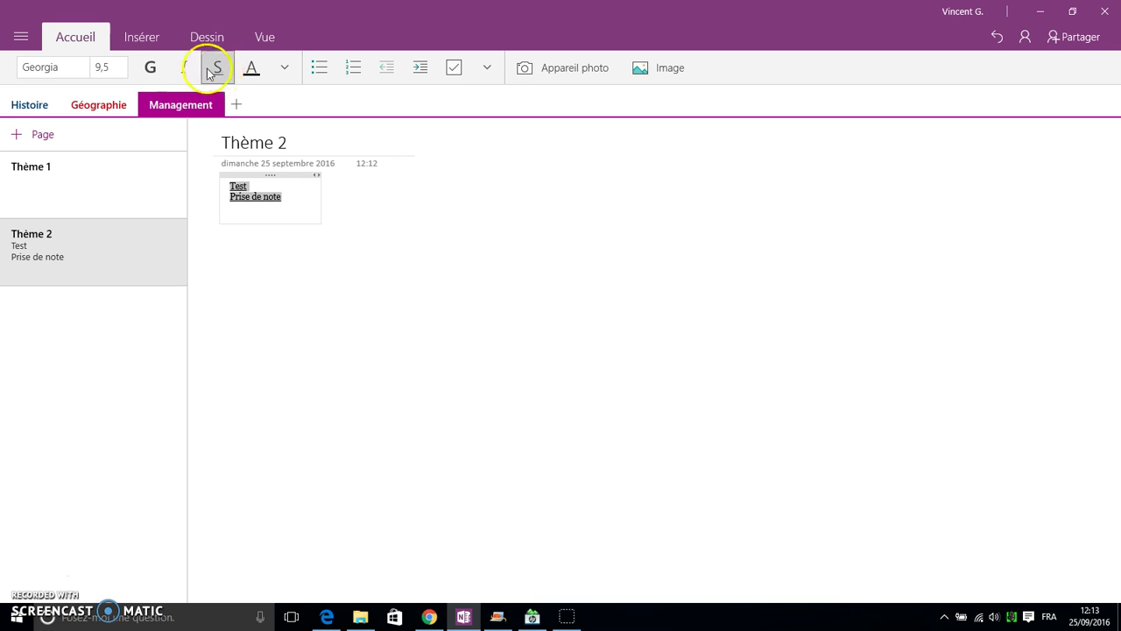
click(182, 71)
click(161, 73)
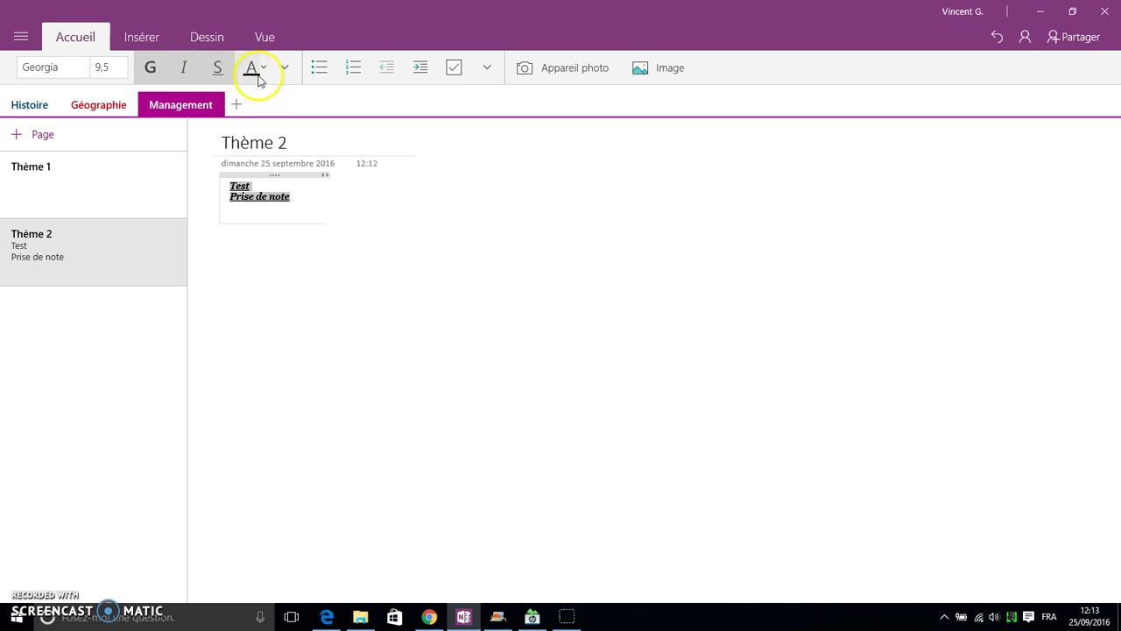
click(284, 68)
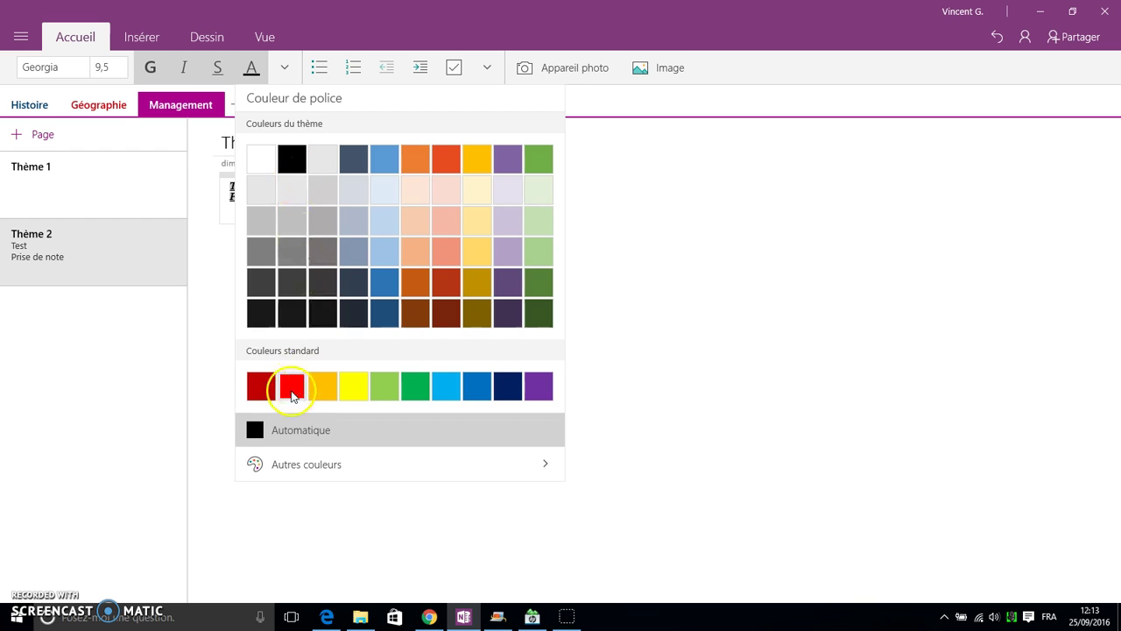
click(292, 391)
- Apply strikethrough to both the Test and Prise de note lines
click(285, 68)
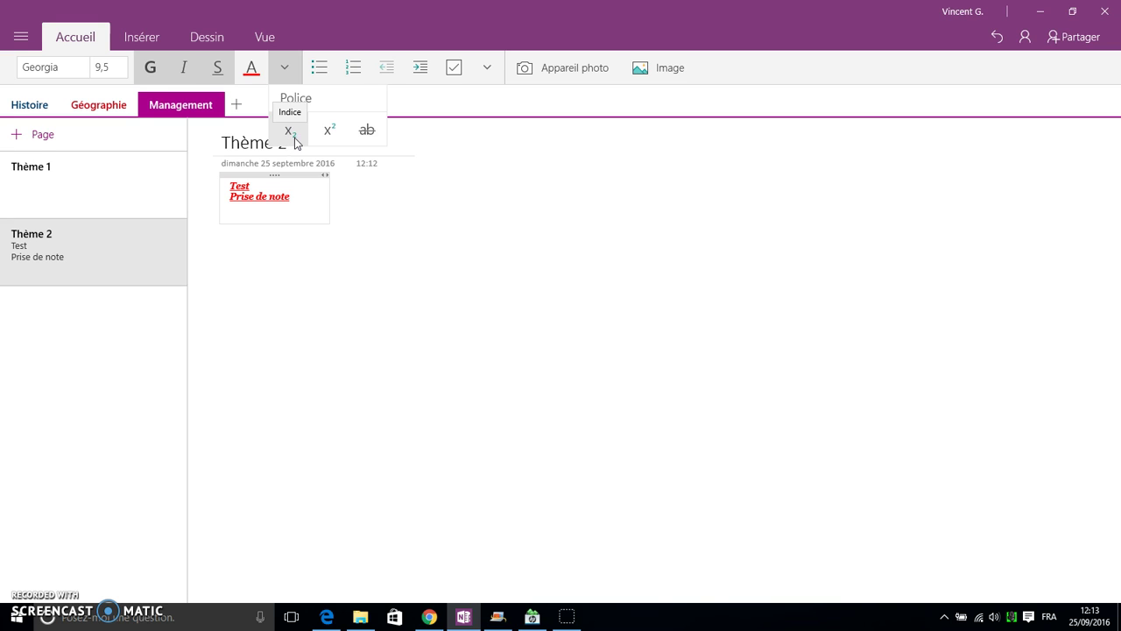
click(321, 147)
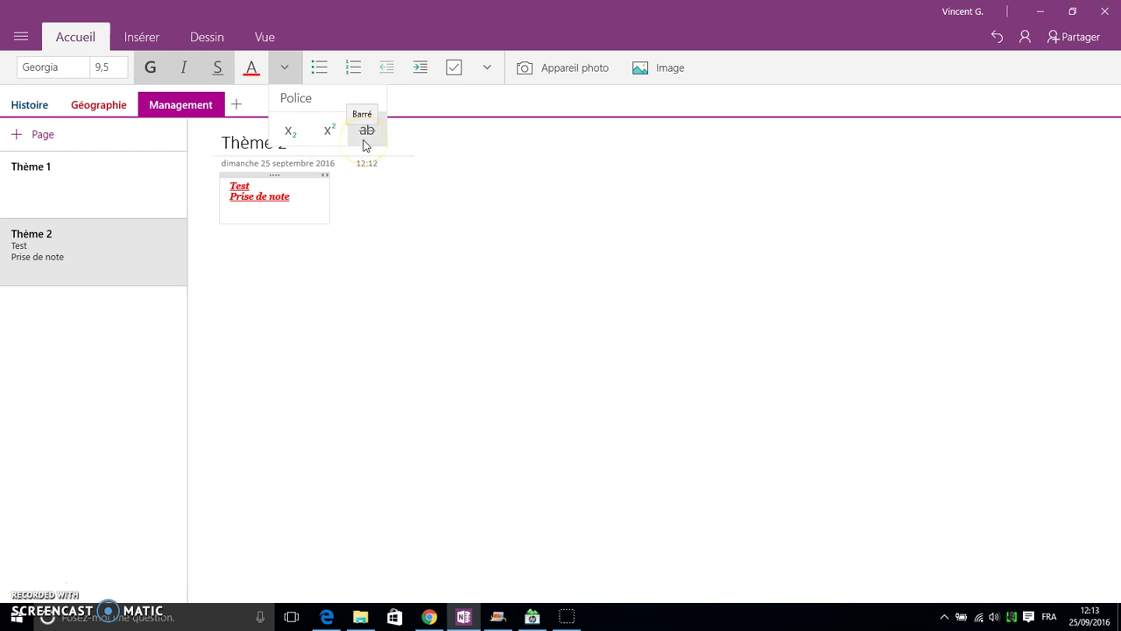
click(300, 198)
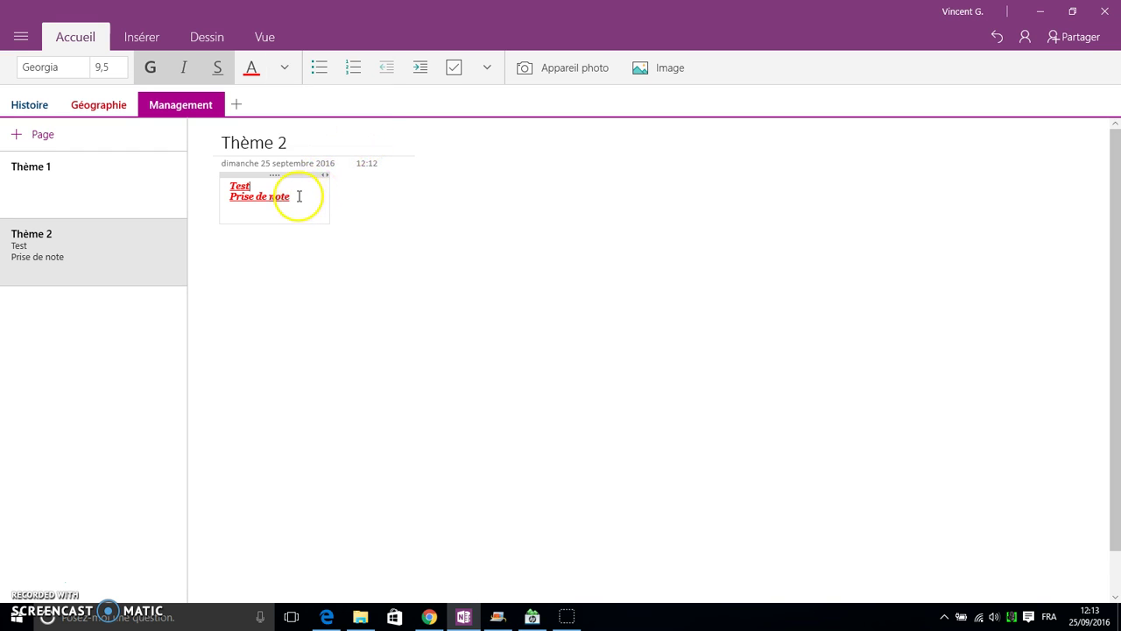
drag(299, 196, 229, 188)
click(285, 67)
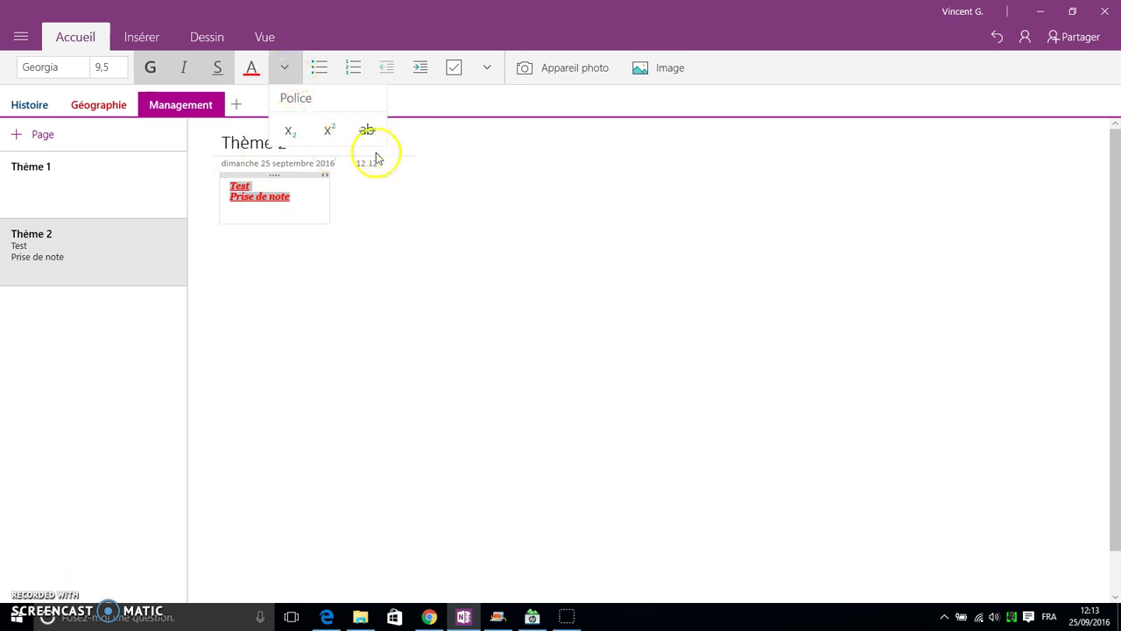
click(366, 130)
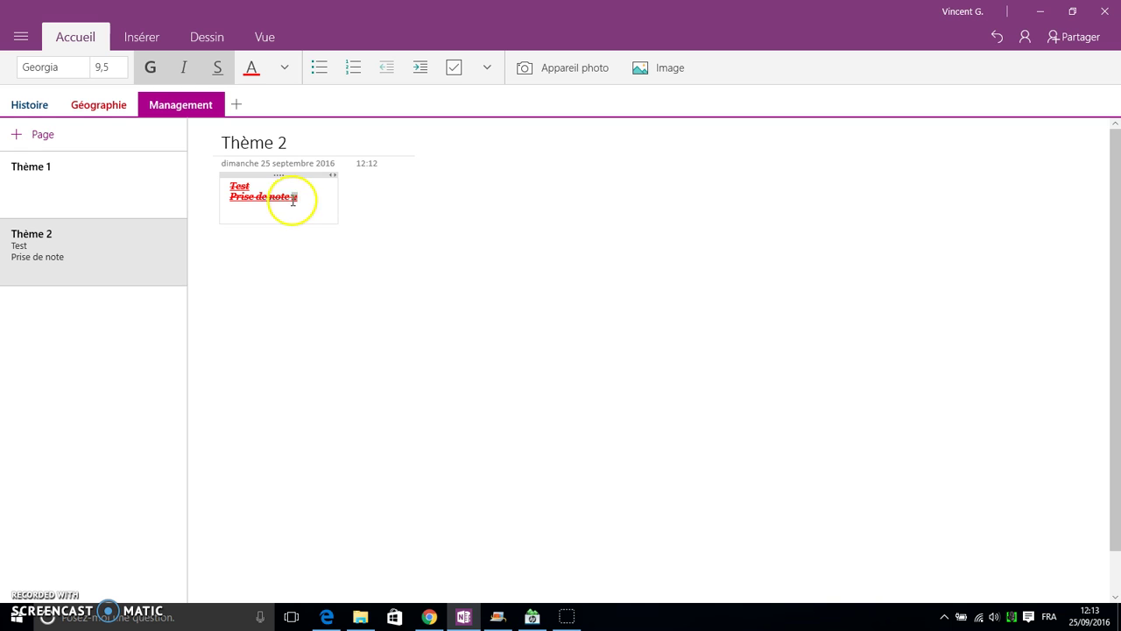
- Make the 2 after Prise de note superscript, and remove the strikethrough from that line
click(285, 67)
click(335, 131)
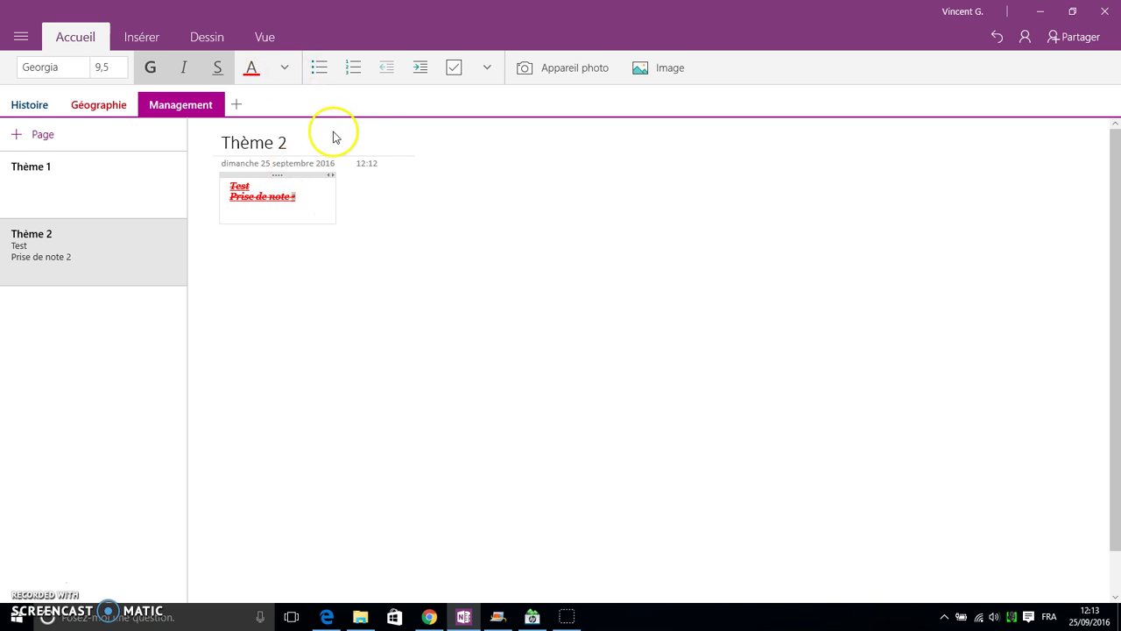
click(320, 208)
drag(307, 200, 249, 191)
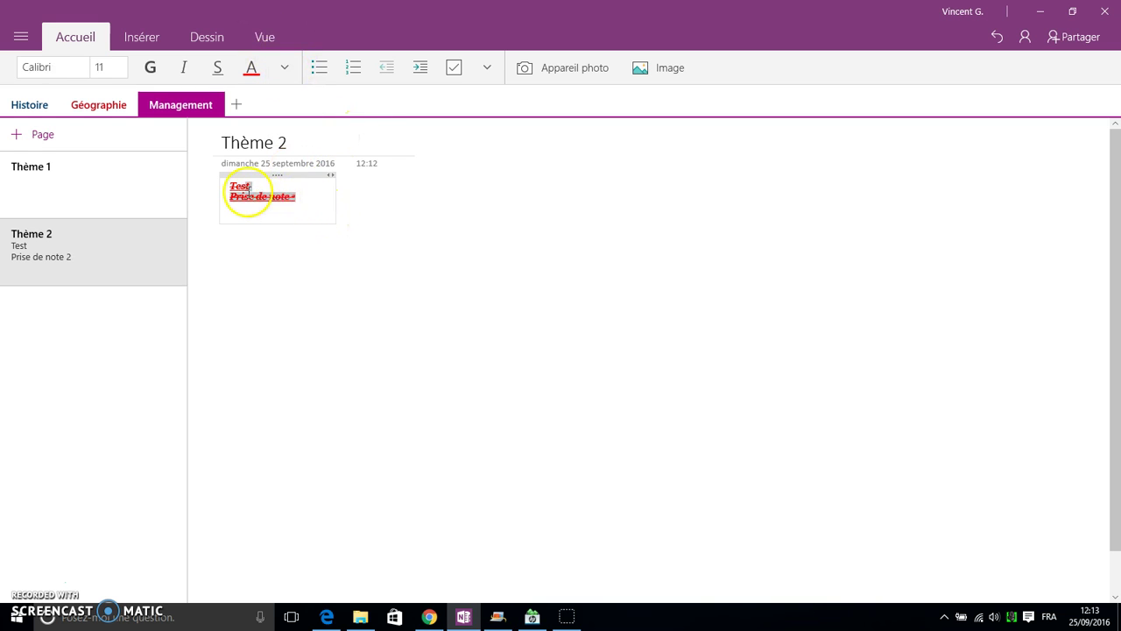
click(284, 69)
click(367, 130)
click(303, 195)
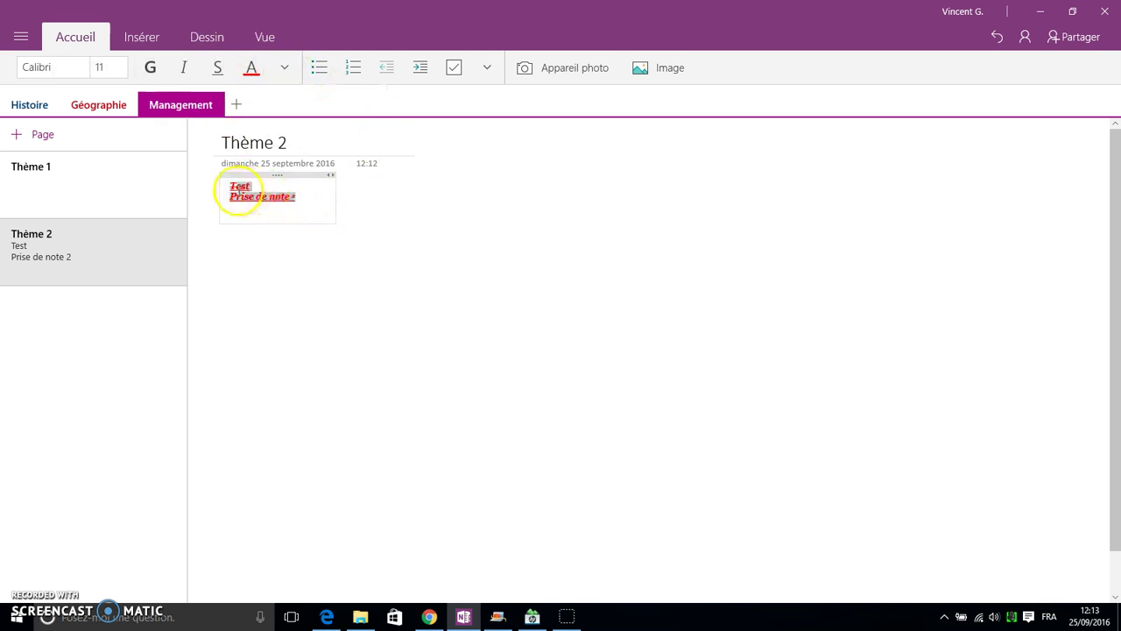
- Below the red text, add the lines Item 1, Item 2 and Item 3 and format them as a bulleted list
click(320, 208)
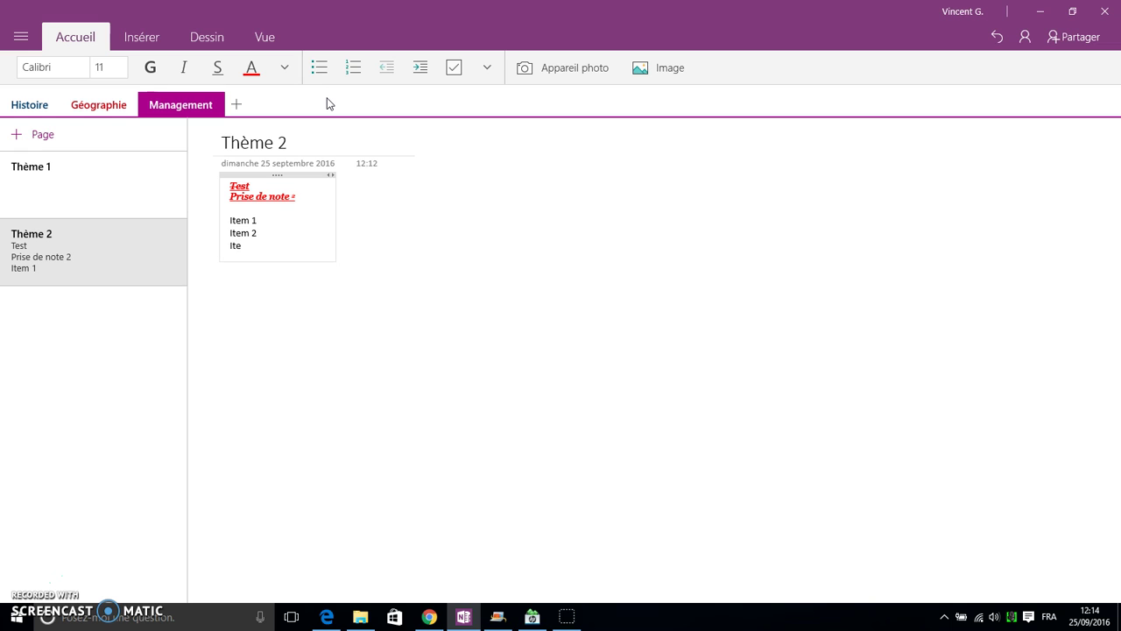
drag(280, 250, 215, 221)
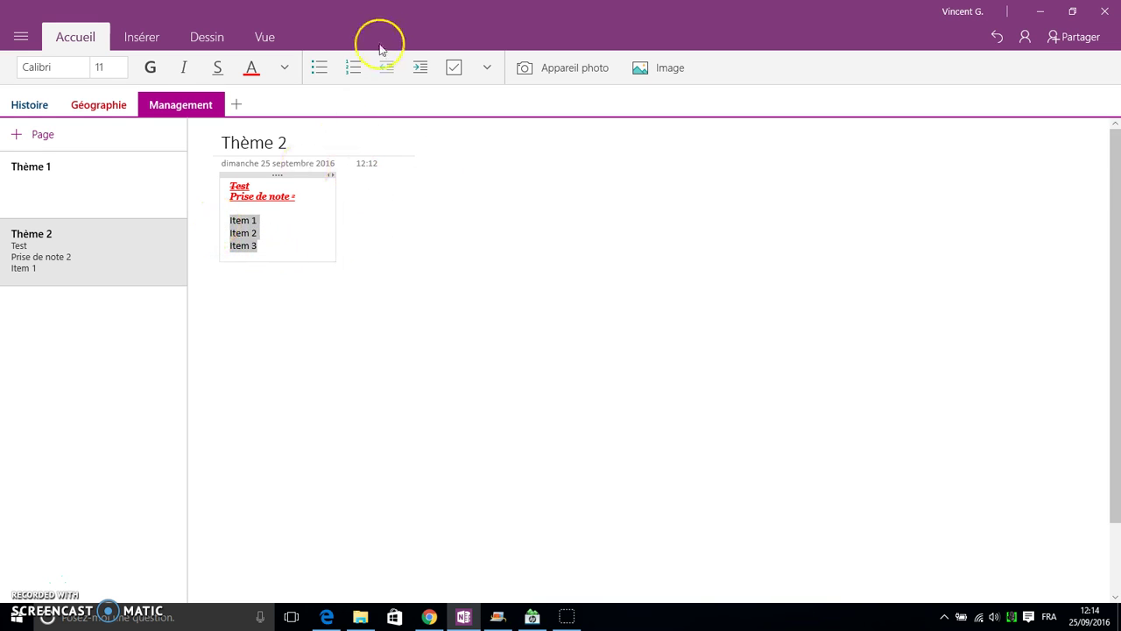
click(319, 68)
click(299, 249)
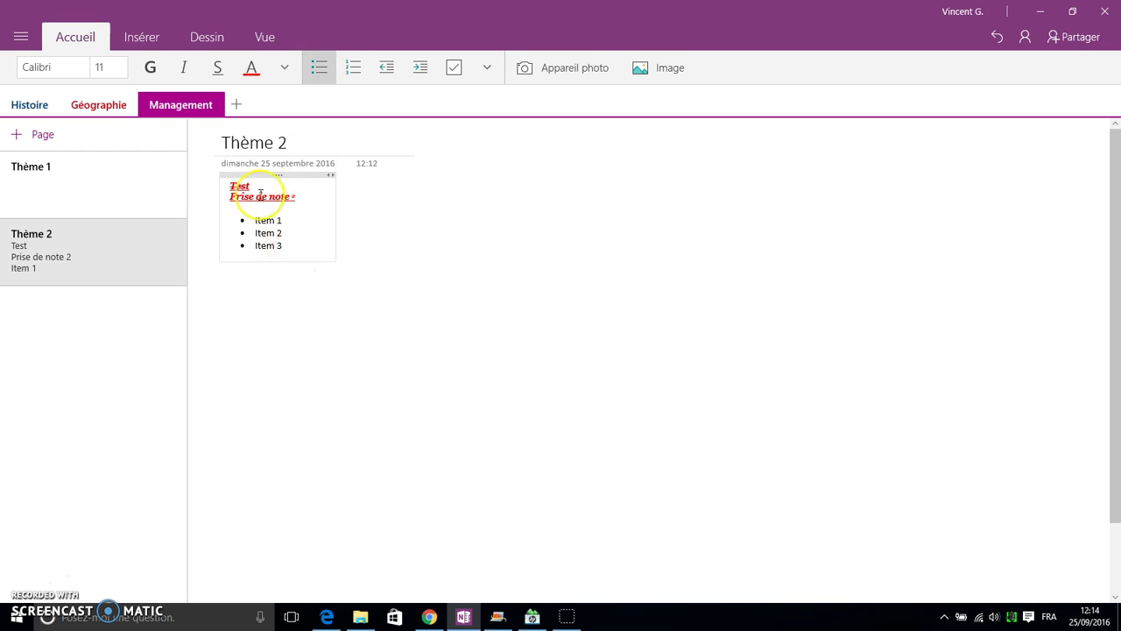
- Below the bulleted list, add the lines Chapitre 1 and Chapitre 2 and format them as a 1, 2, 3 numbered list
key(Return)
key(Return)
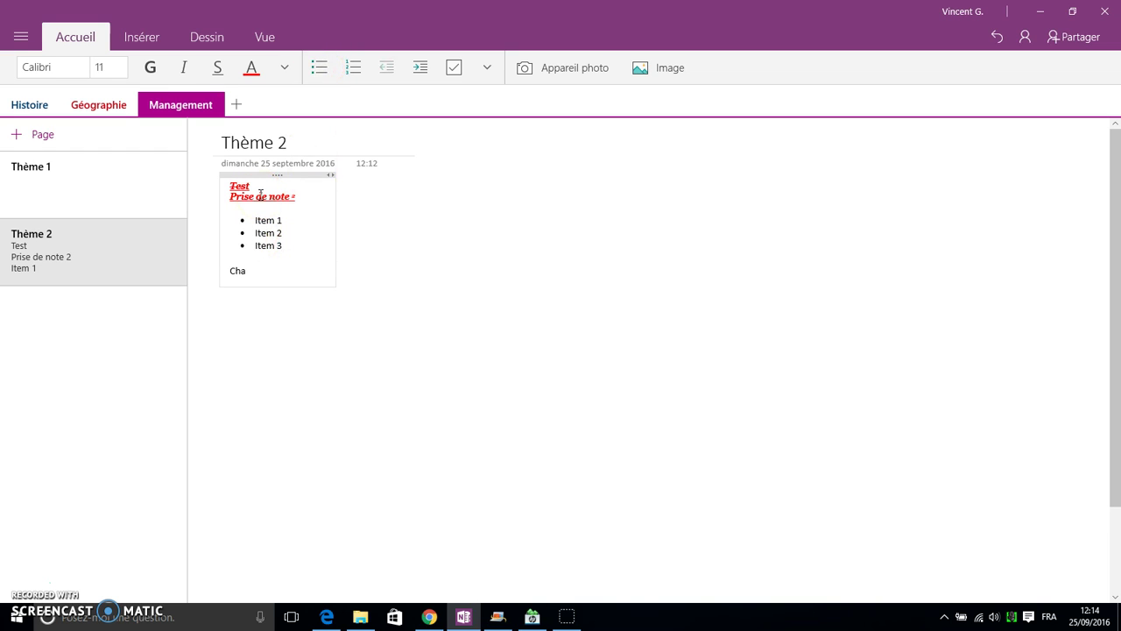
text(Chapitre 2)
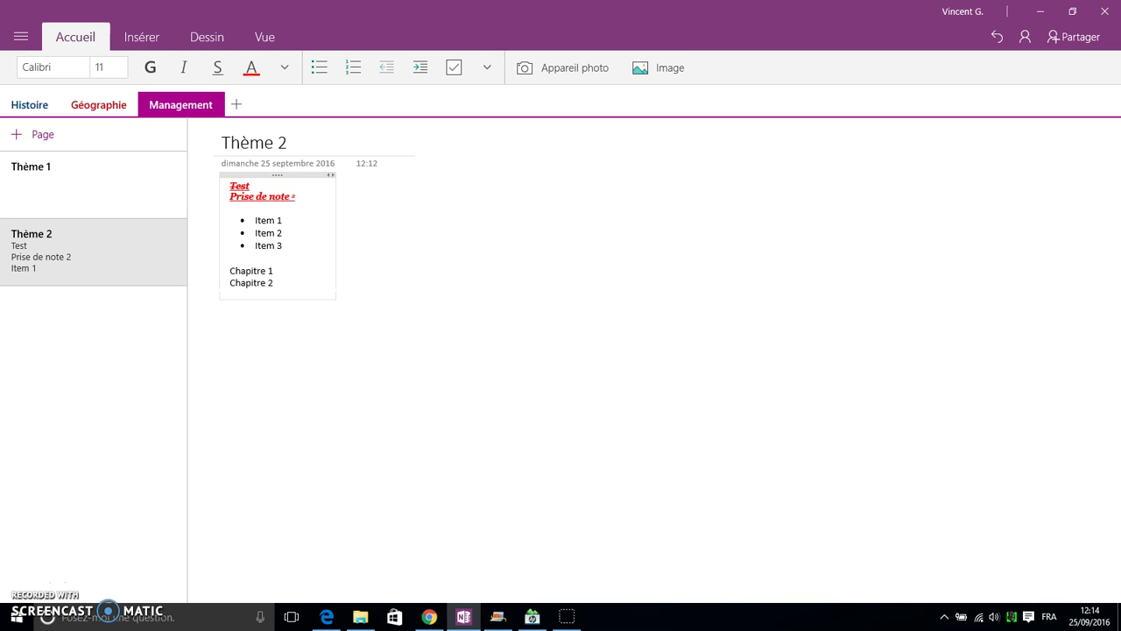
drag(283, 292, 219, 276)
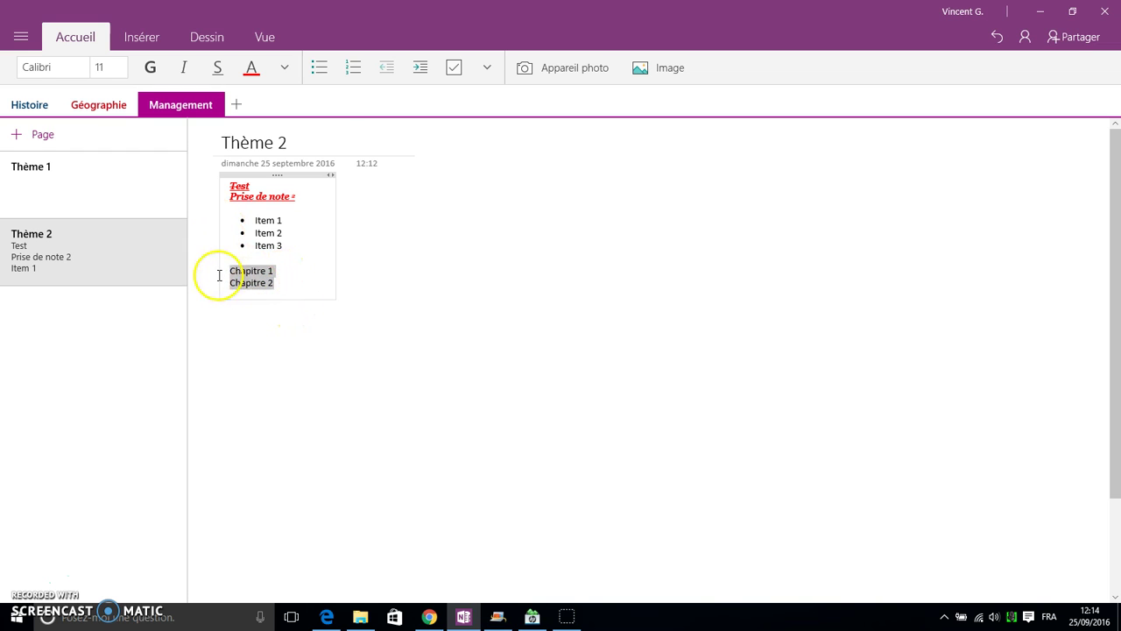
click(348, 71)
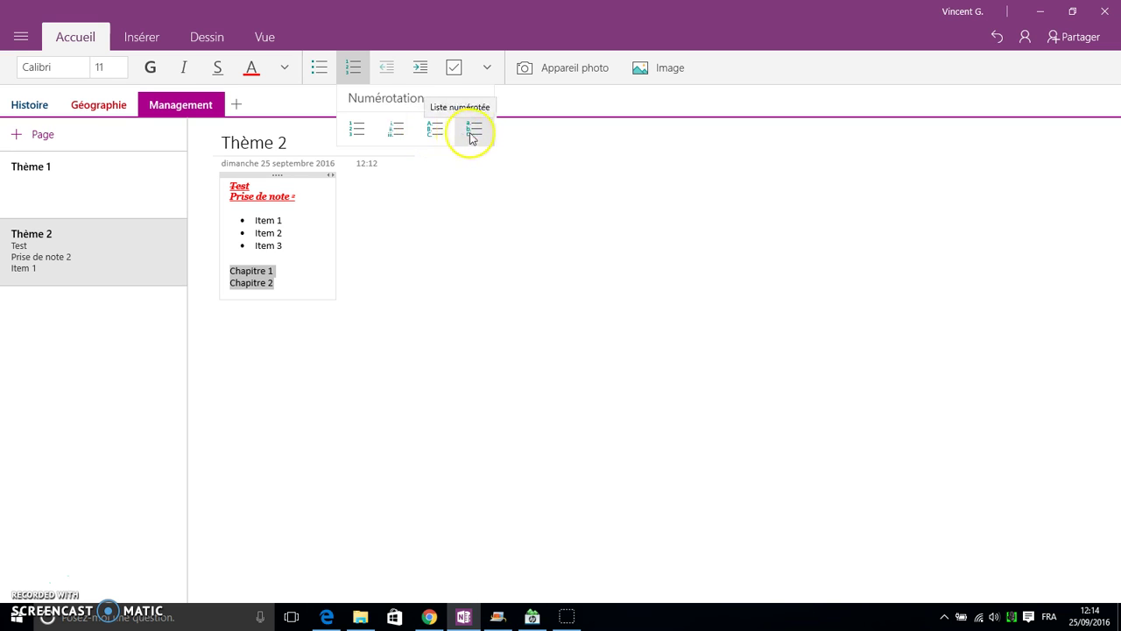
click(367, 132)
- Add Chapitre 2.1 after Chapitre 2 in the numbered list and indent it one level as a sub-item
click(314, 284)
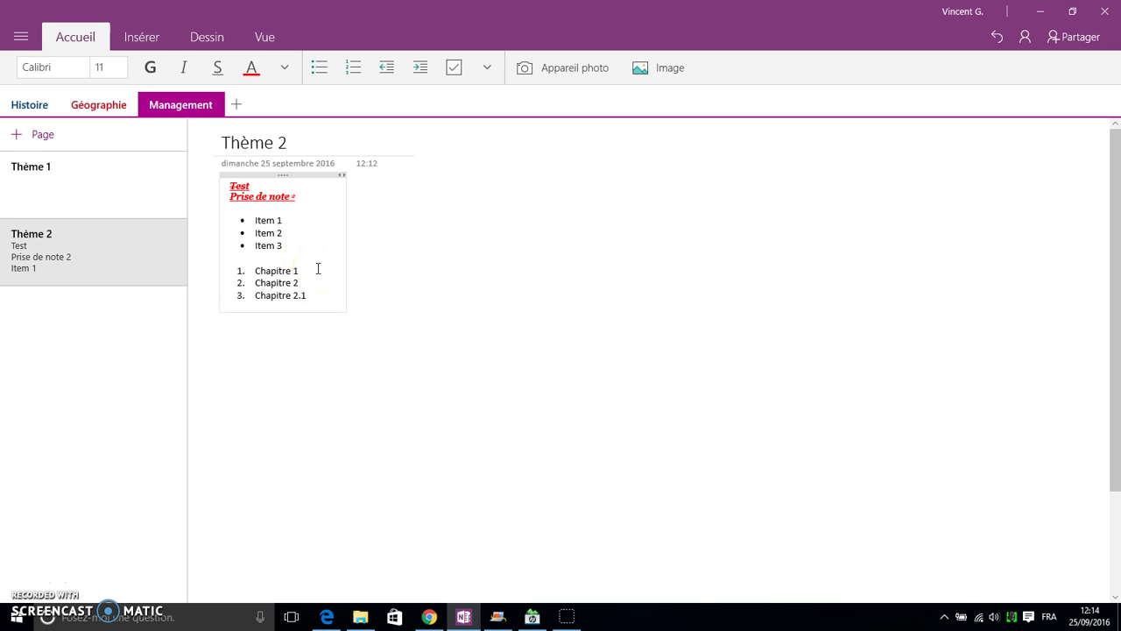
drag(320, 295, 234, 295)
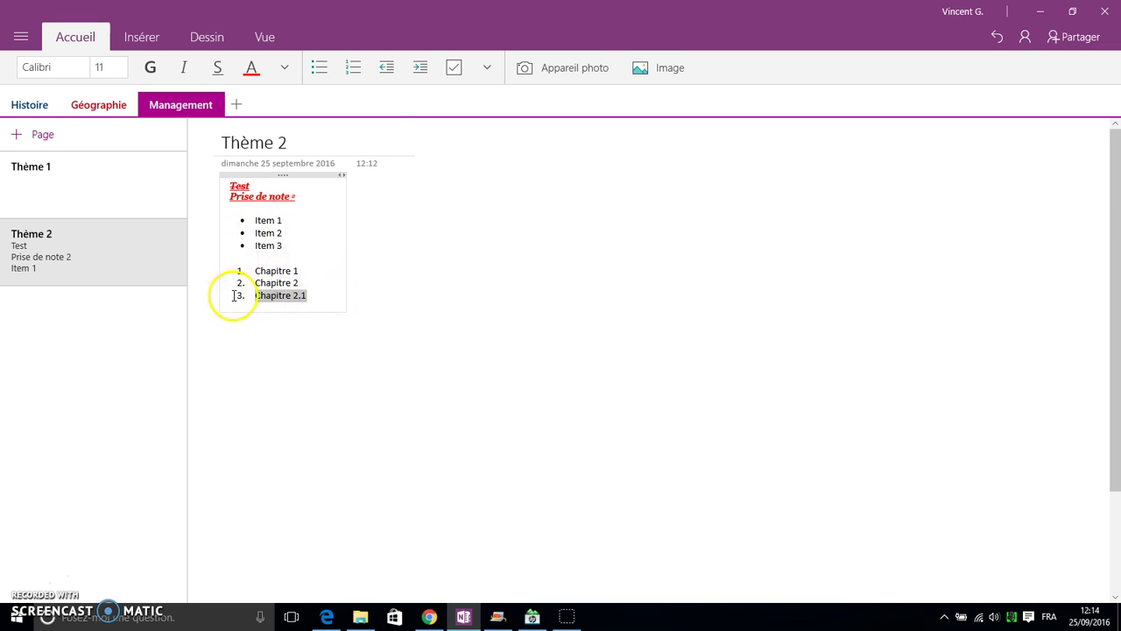
click(419, 78)
click(418, 76)
click(388, 79)
click(388, 79)
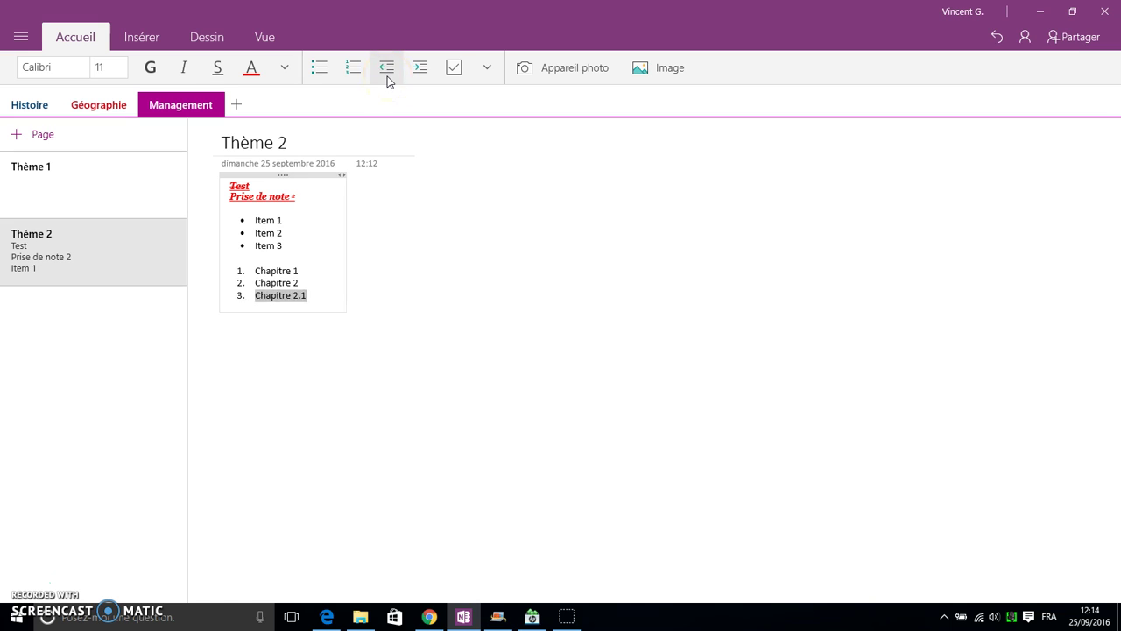
click(420, 80)
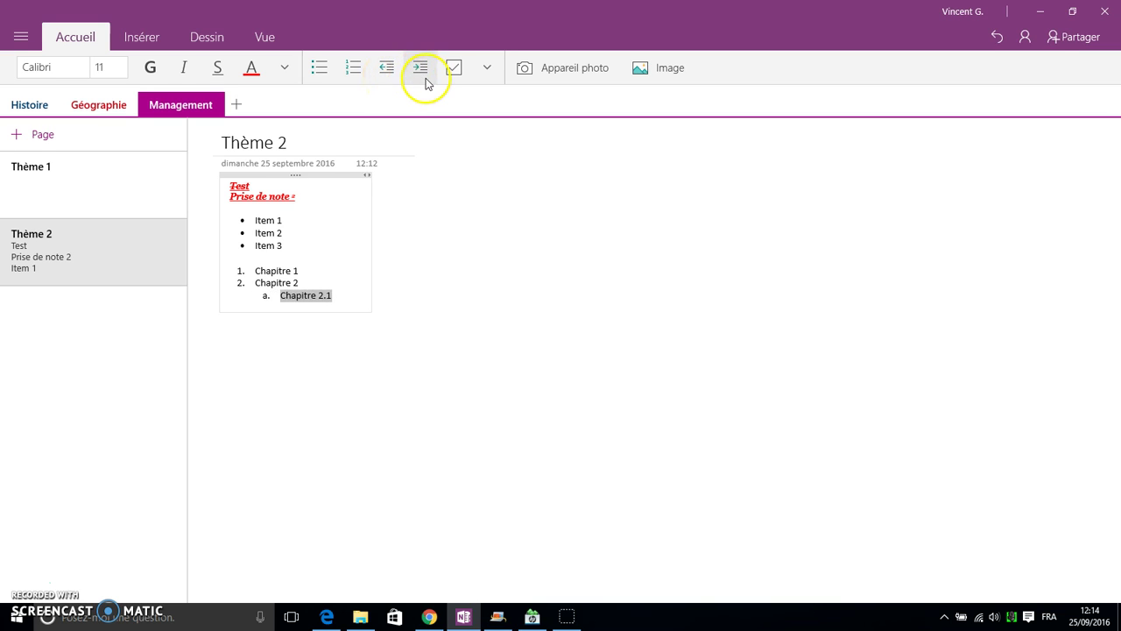
- Below the numbered list, add the unnumbered lines Balise 1, Balise 2 and Balise 3
click(344, 290)
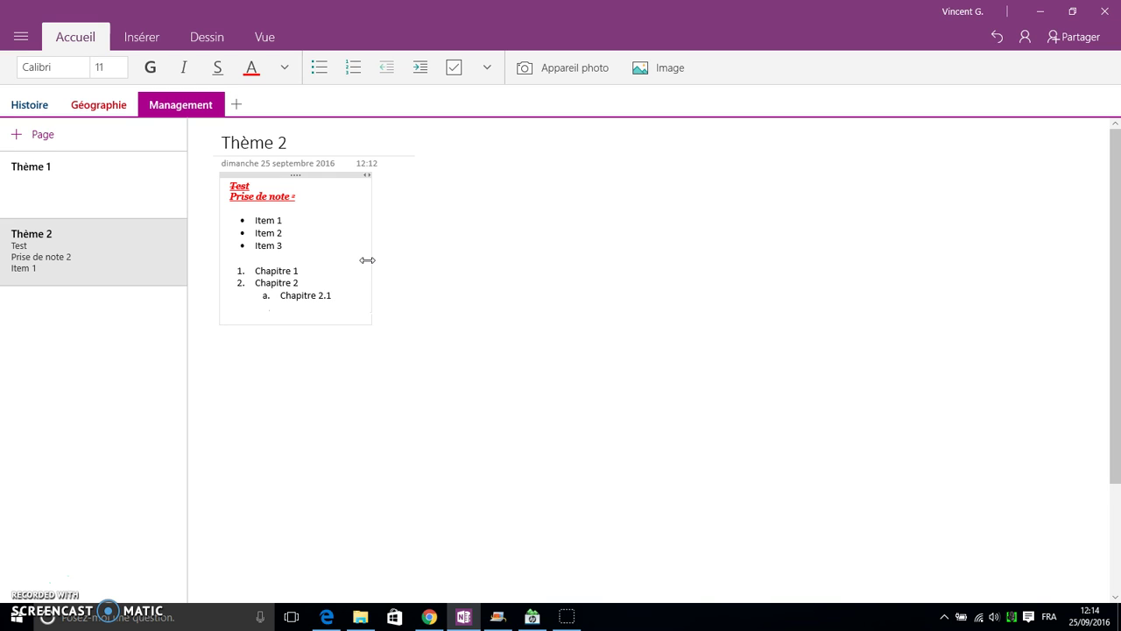
text(Balise 3)
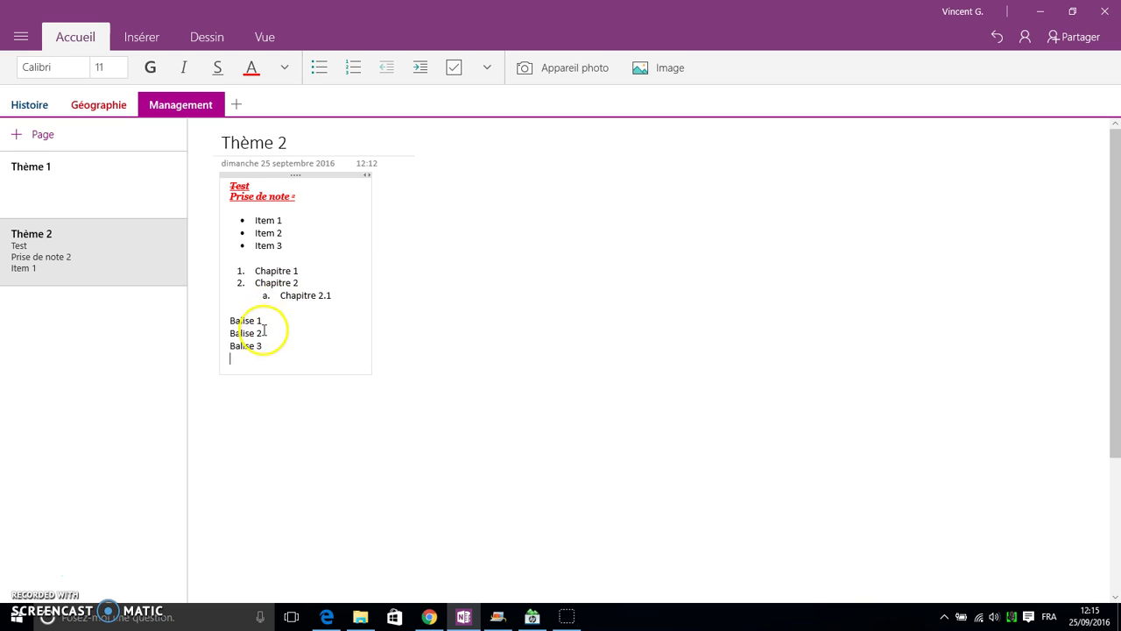
- Mark the Balise 1 line with a to-do checkbox tag
drag(266, 320, 207, 316)
drag(313, 315, 219, 318)
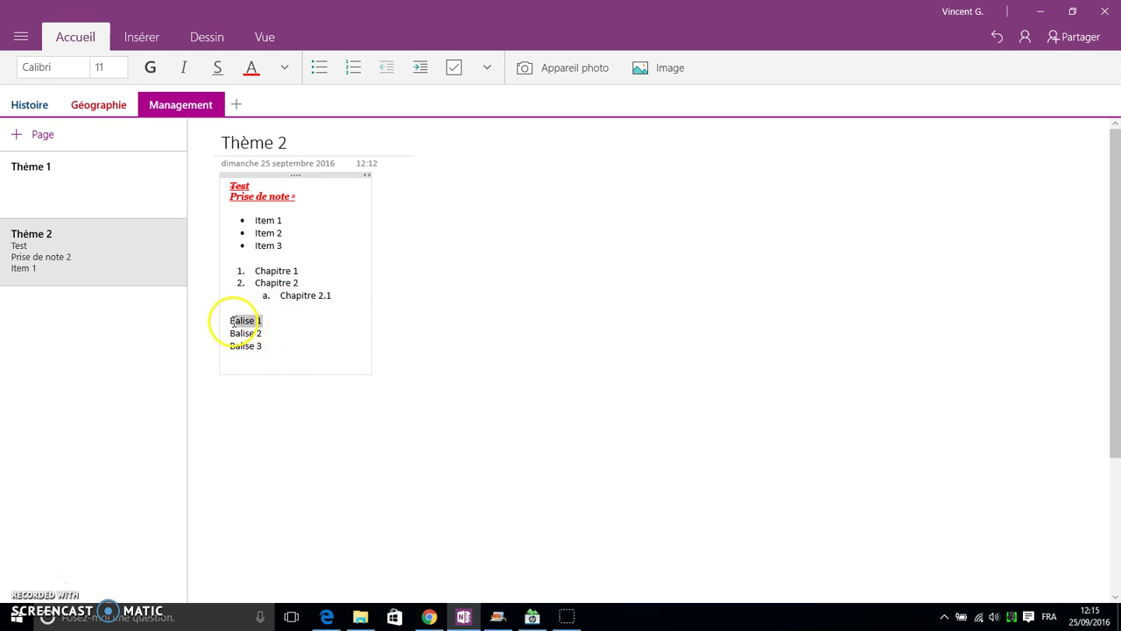
click(453, 70)
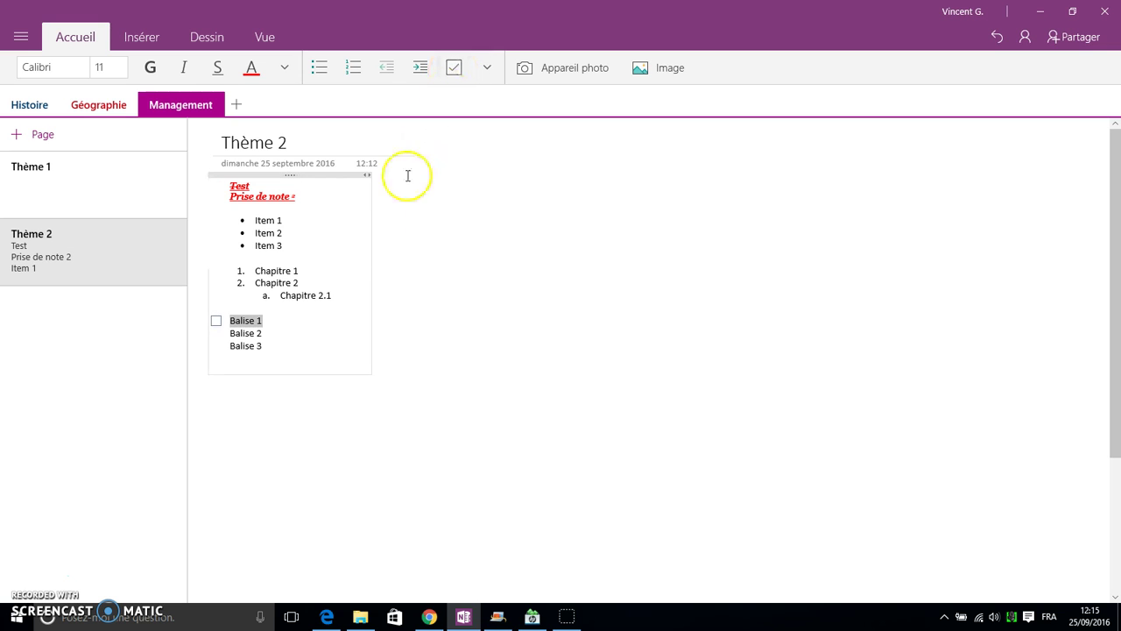
- Tag the Balise 2 line as Important
click(271, 336)
triple_click(232, 341)
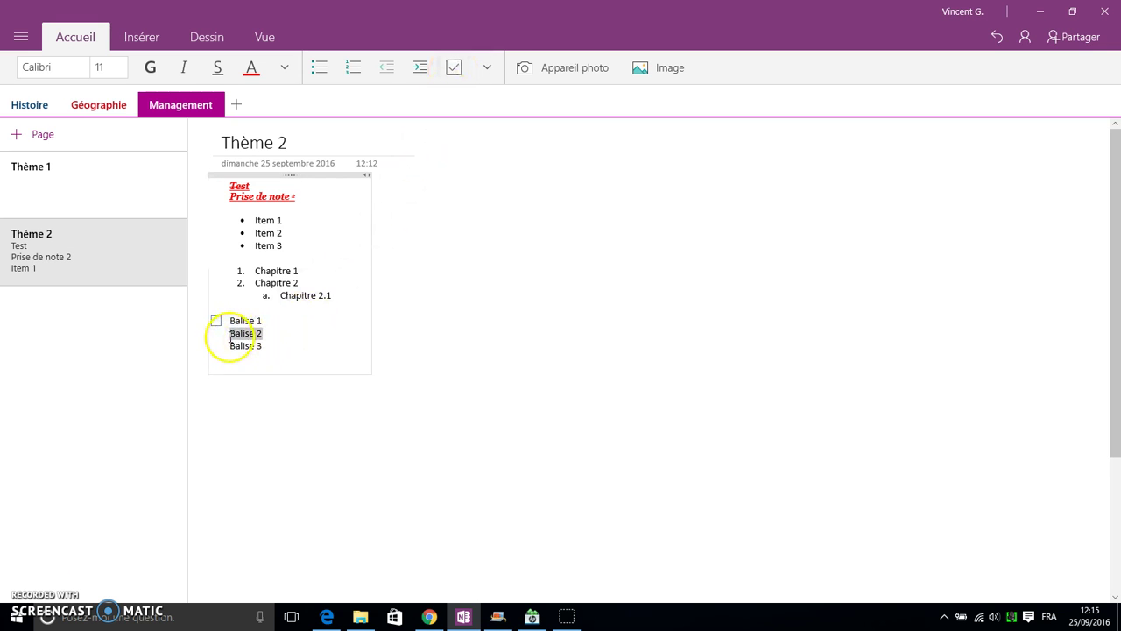
click(487, 67)
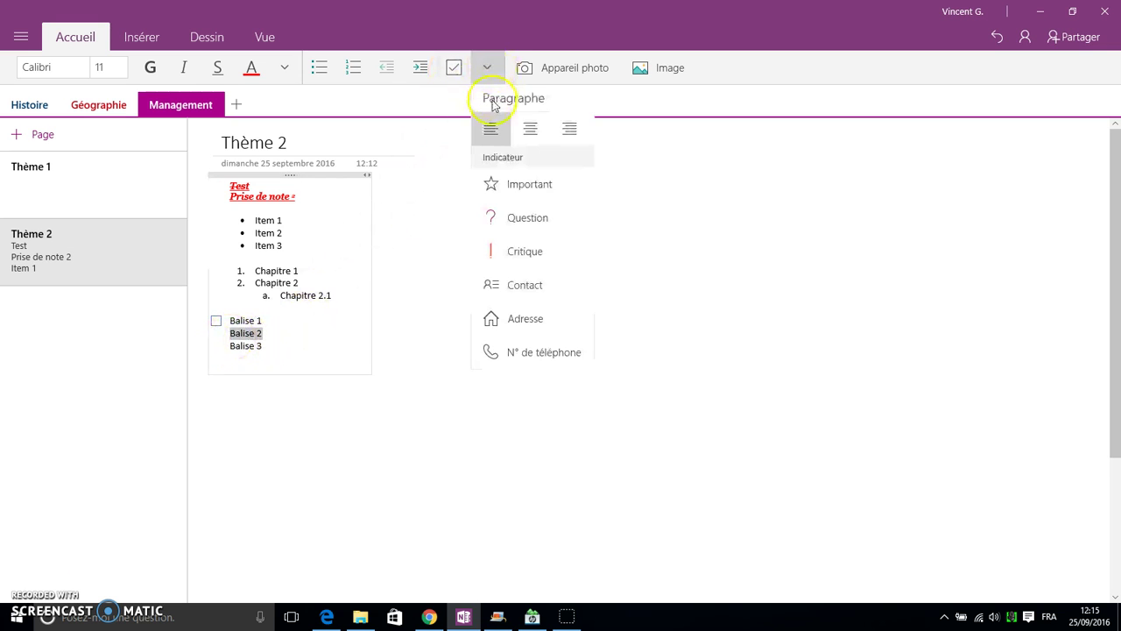
click(526, 185)
- Tag the Balise 3 line as Question
triple_click(233, 347)
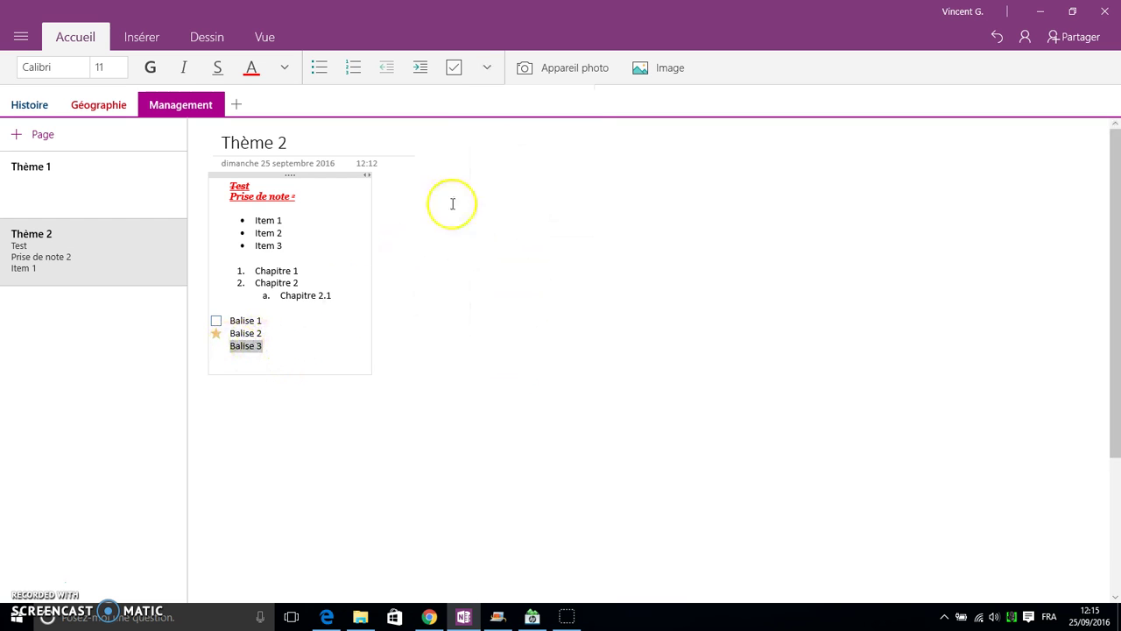
click(487, 67)
click(498, 215)
- Toggle the Question tag off and back on for the Balise 3 line, leaving it applied
click(285, 357)
drag(270, 348, 200, 345)
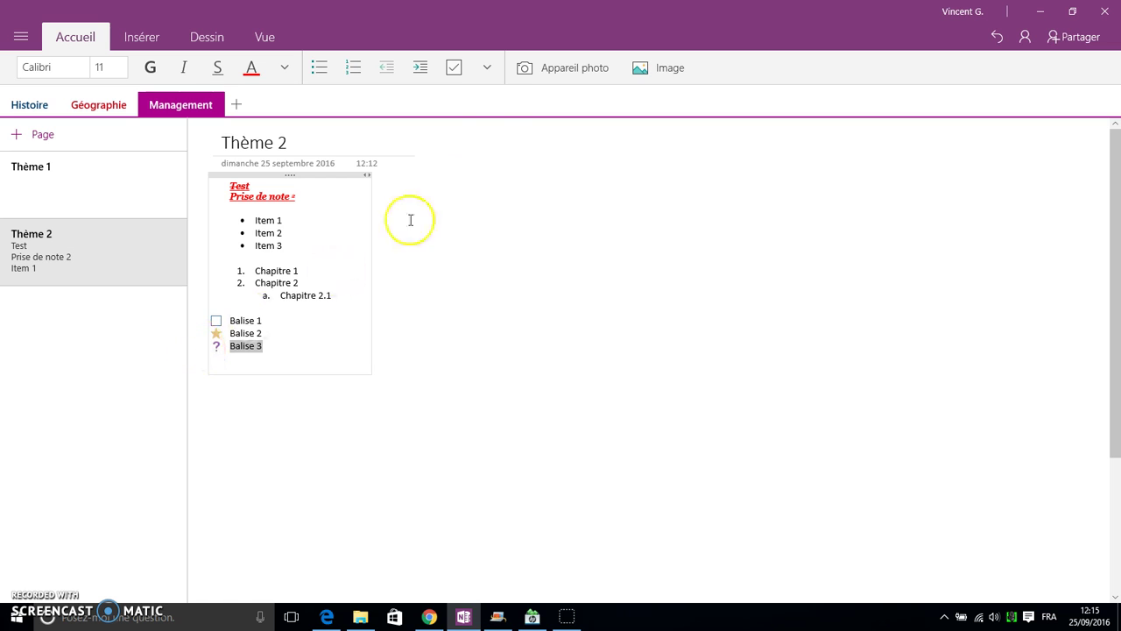
click(484, 68)
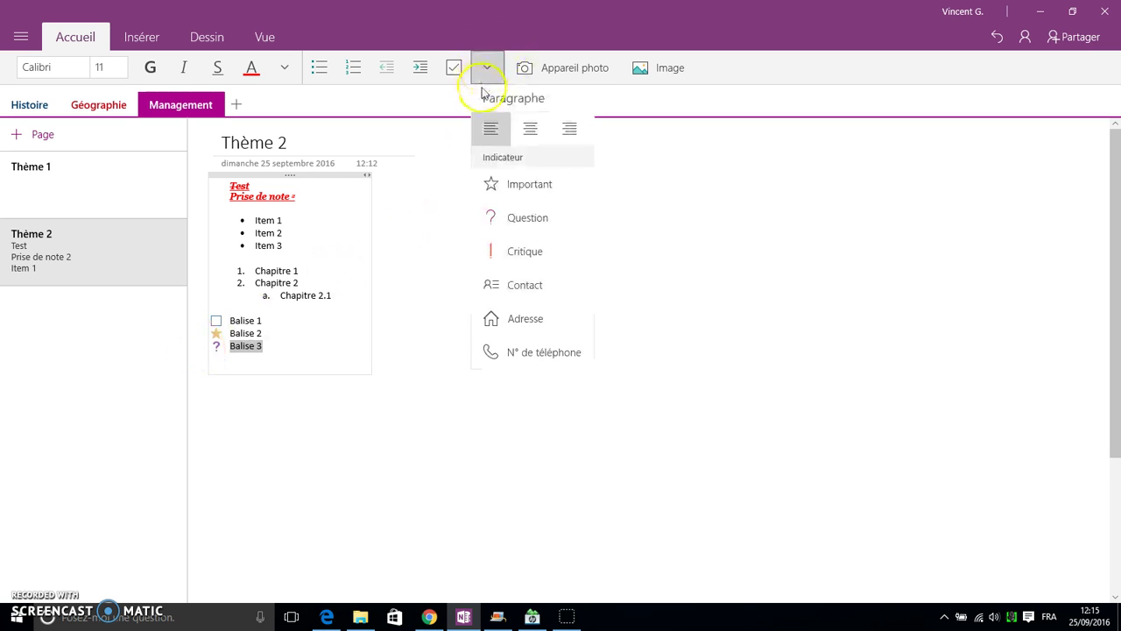
click(489, 214)
click(487, 68)
click(493, 219)
click(487, 68)
click(495, 217)
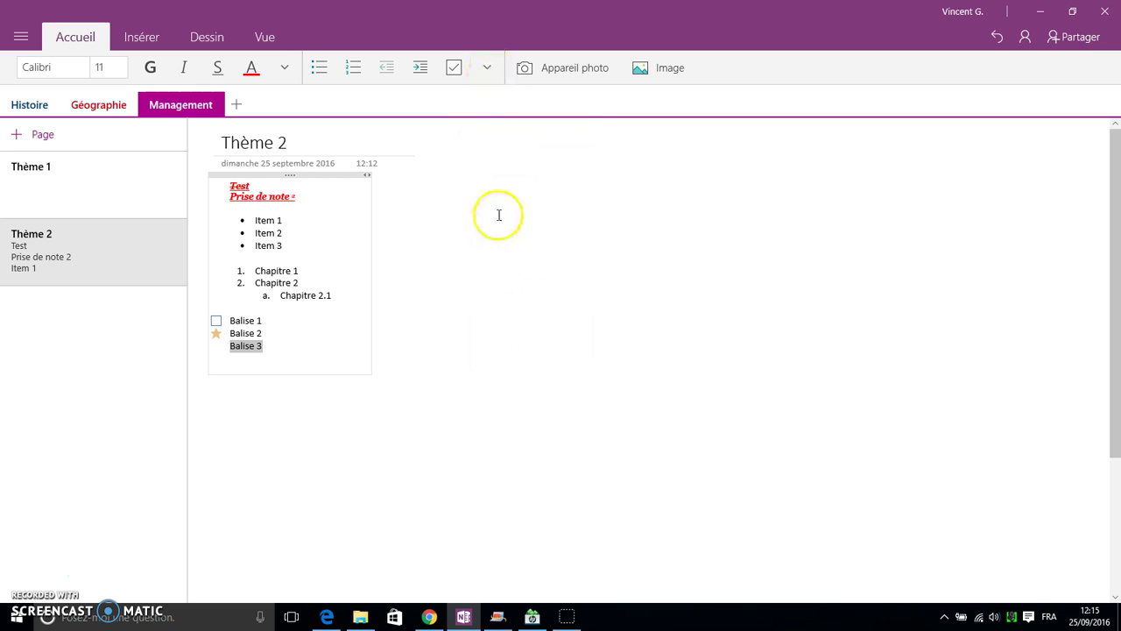
click(487, 68)
click(489, 217)
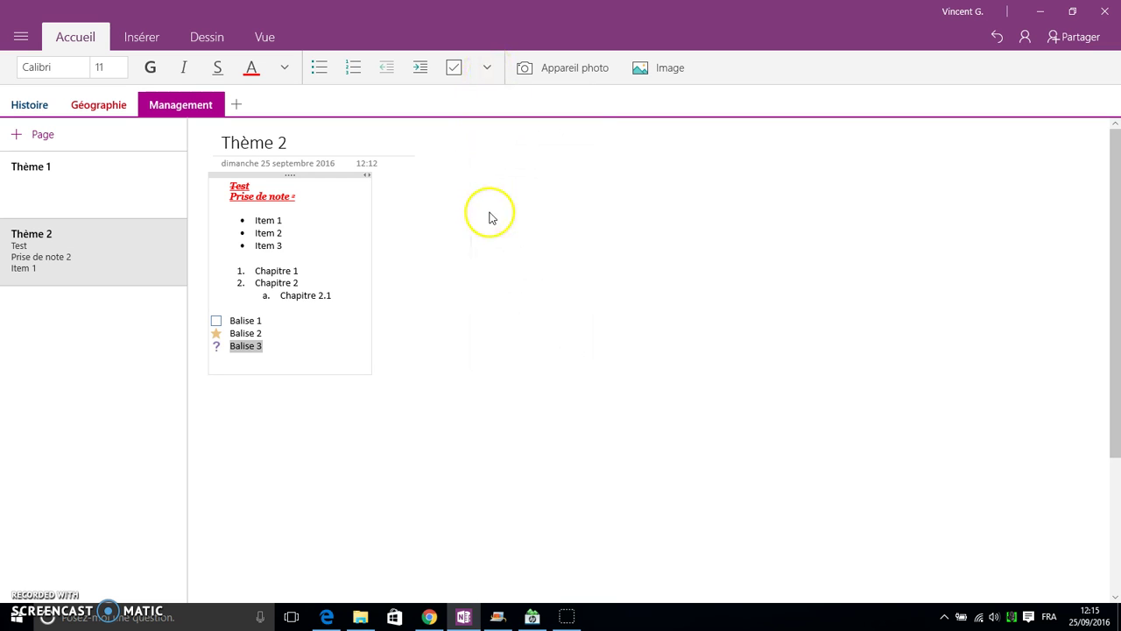
click(362, 321)
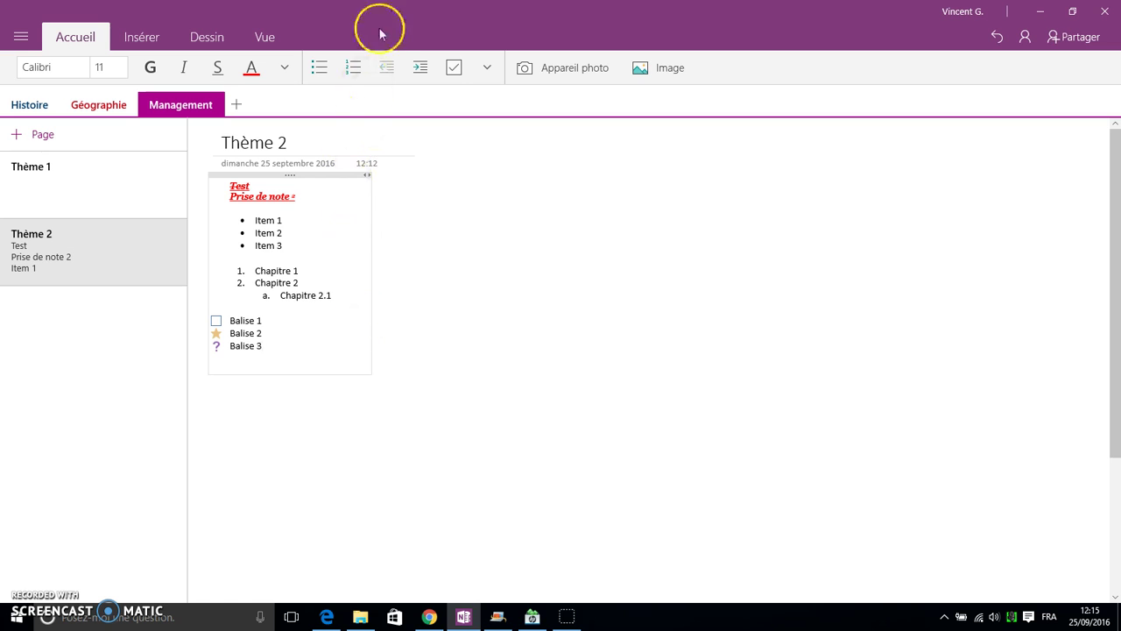
- Try right and centred alignment on the Balise 3 line and restore its left alignment
click(496, 69)
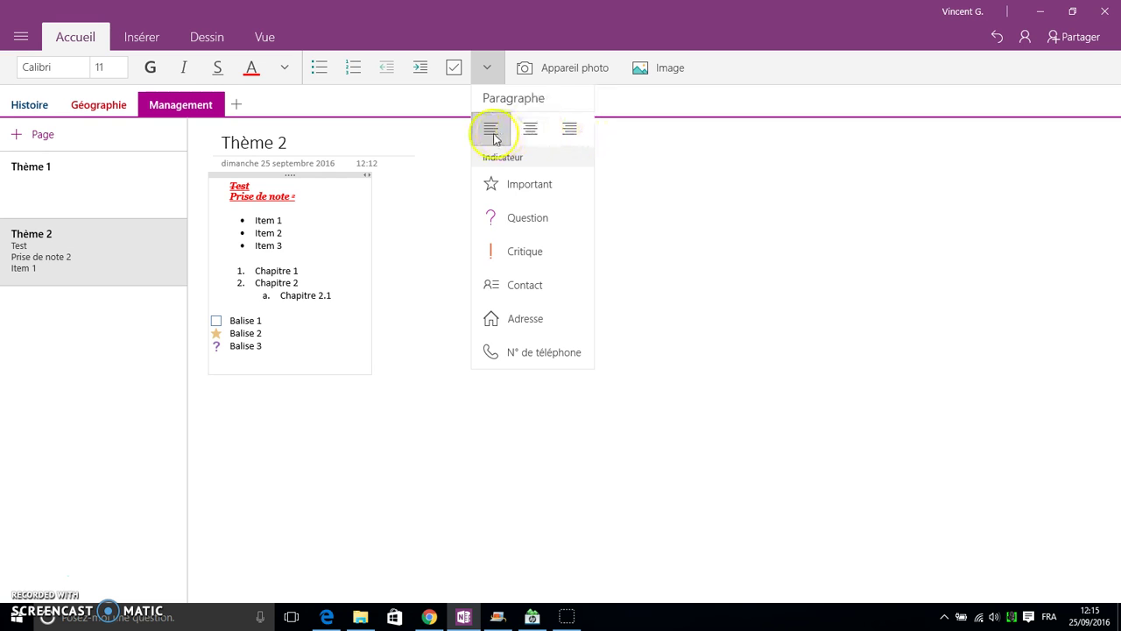
click(275, 343)
drag(275, 343, 185, 351)
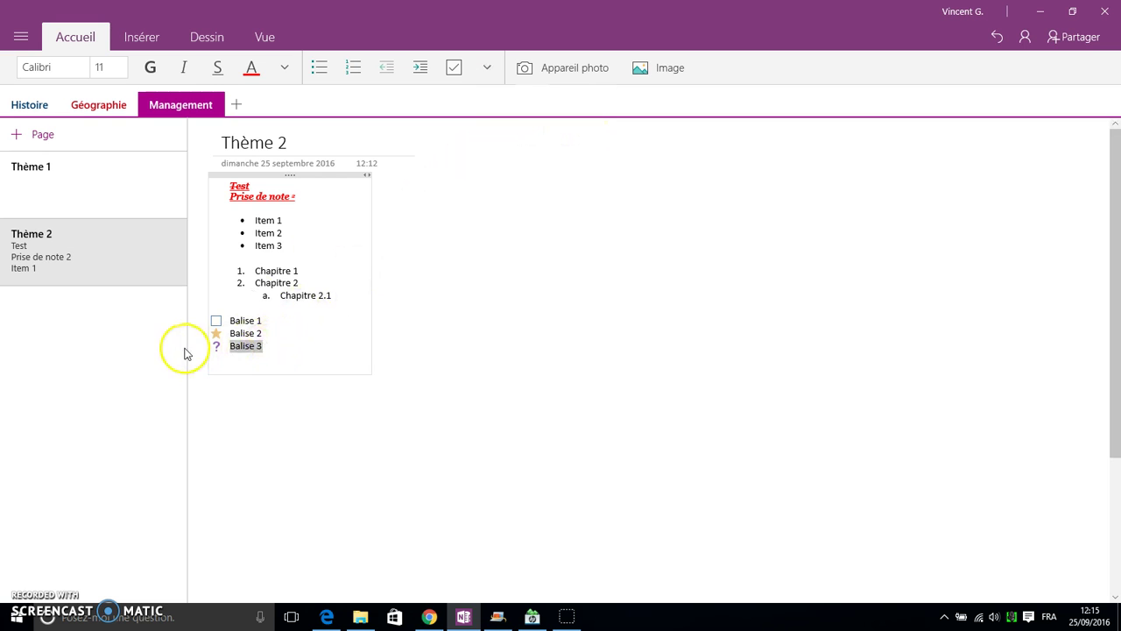
click(488, 69)
click(571, 132)
click(488, 70)
click(525, 132)
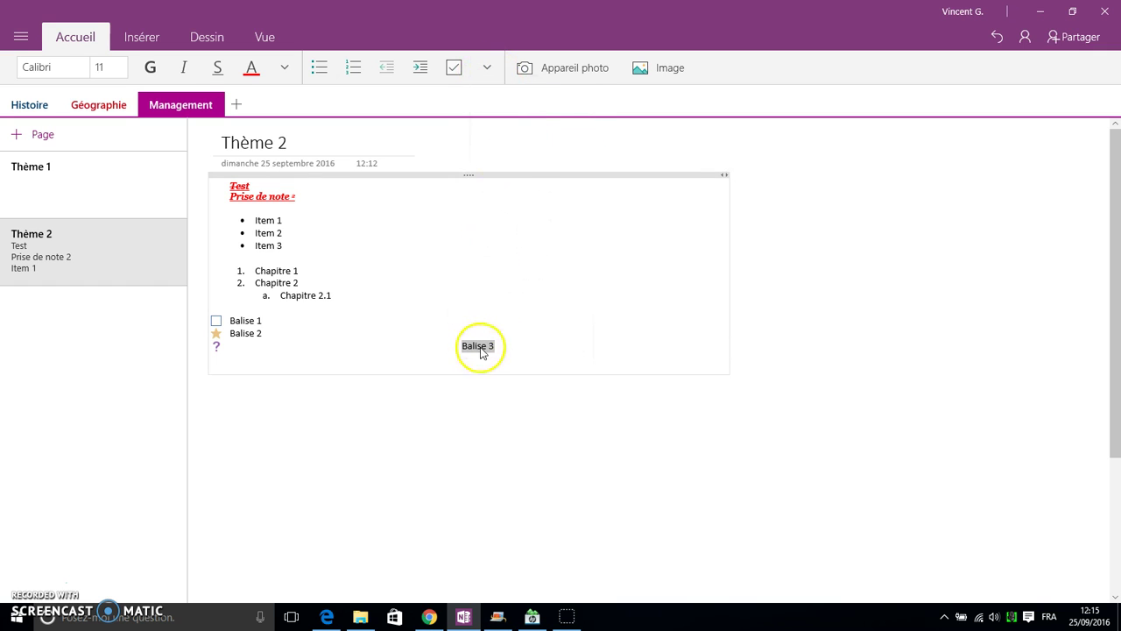
click(488, 70)
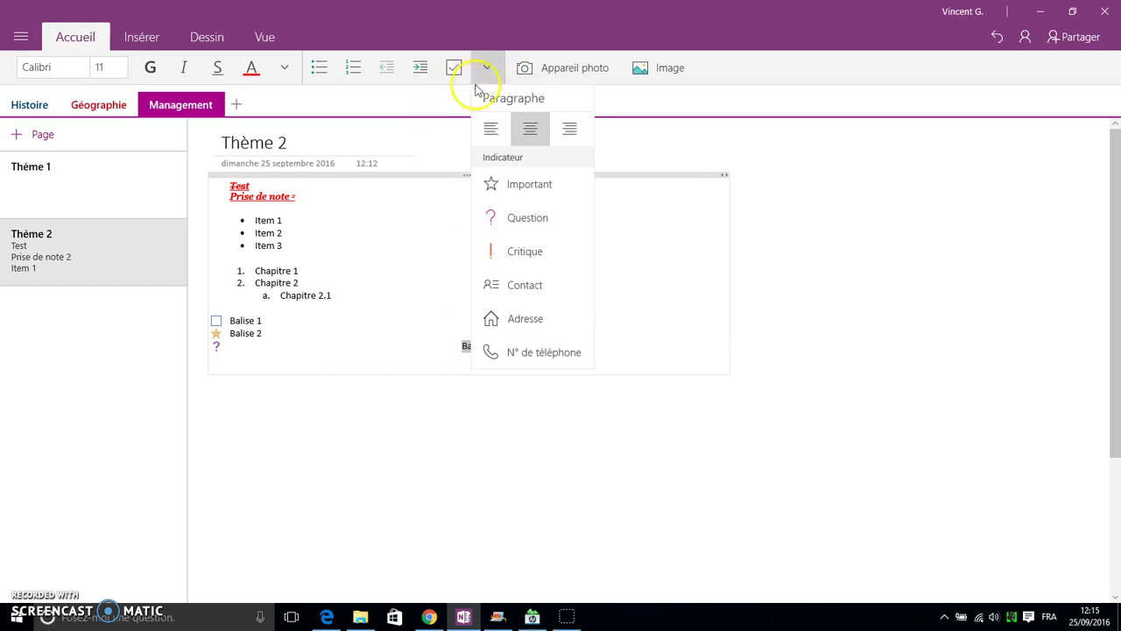
click(490, 128)
- Open the camera capture and the image file picker in turn, cancelling each without inserting anything
click(273, 341)
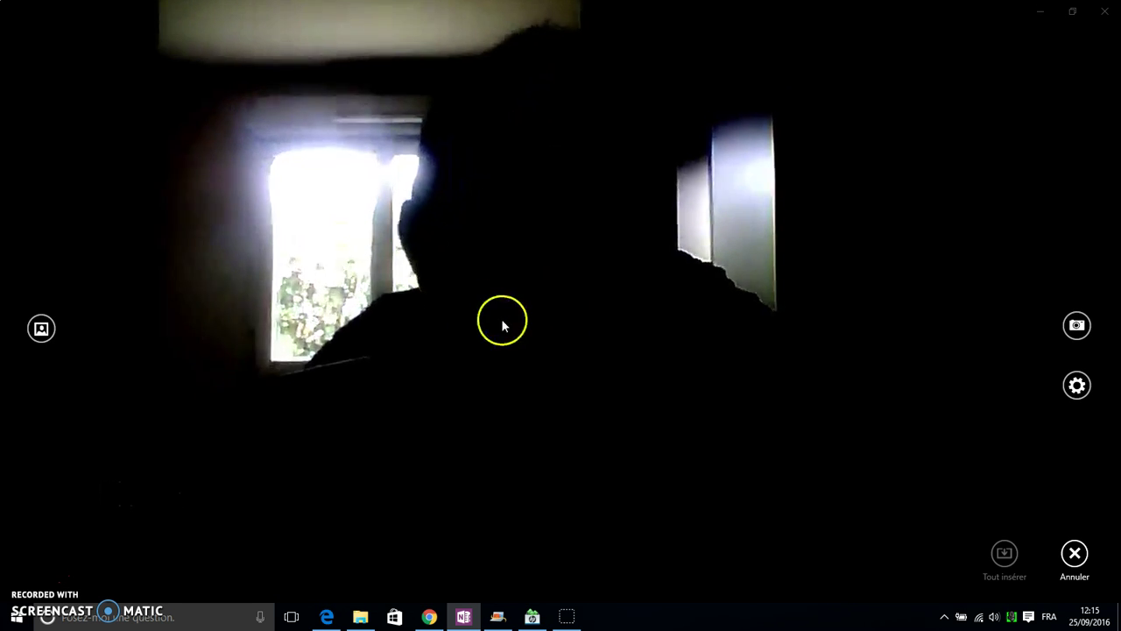
click(1066, 563)
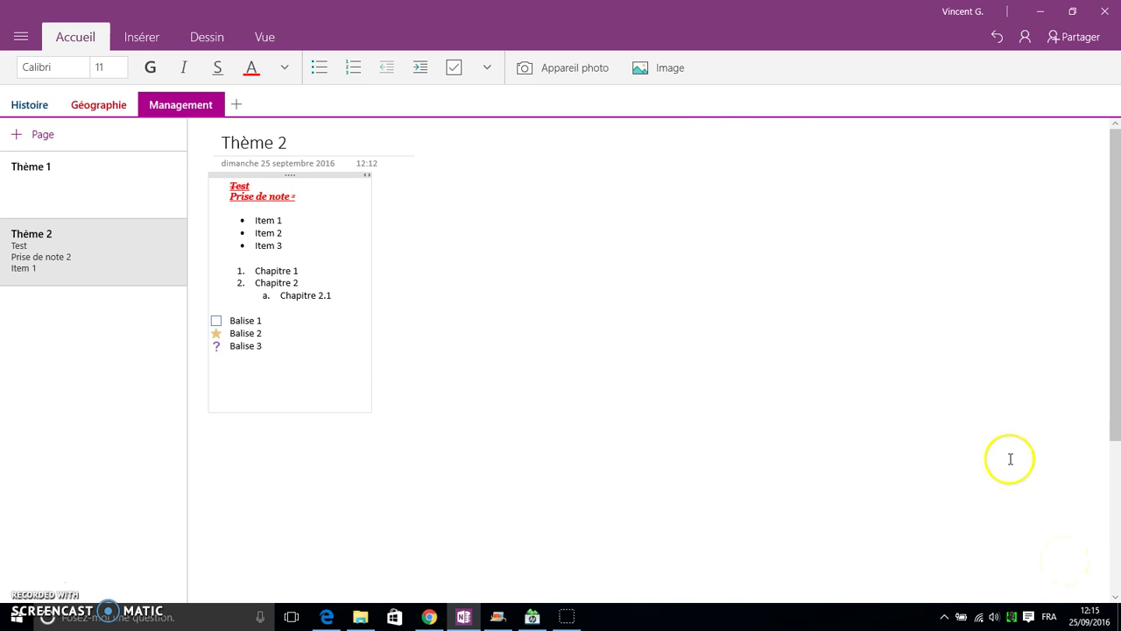
click(644, 70)
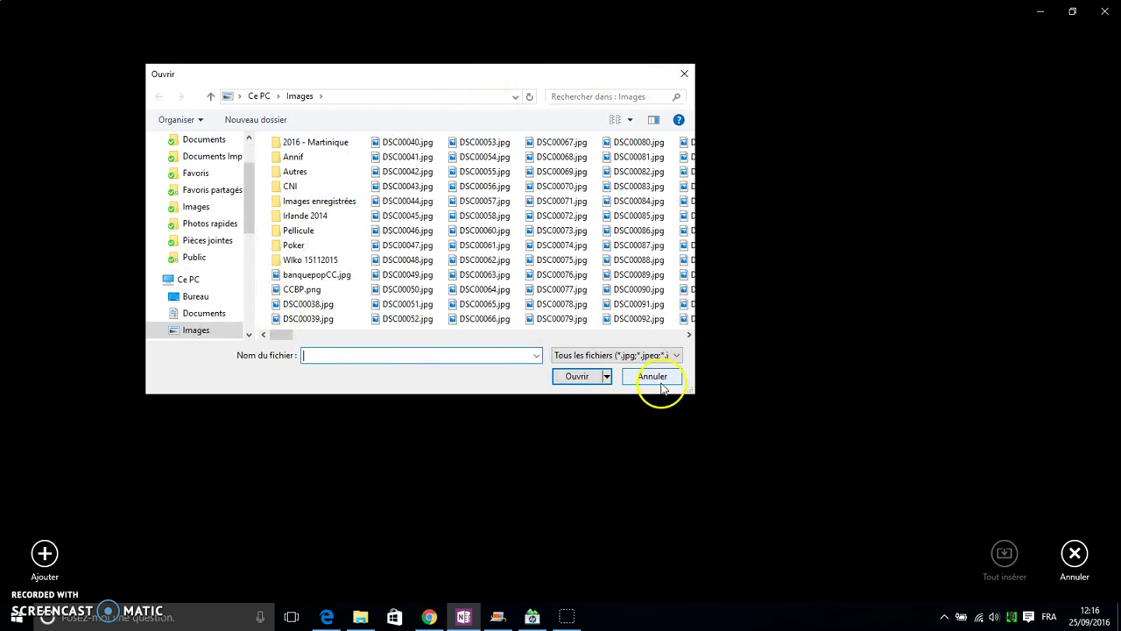
click(653, 377)
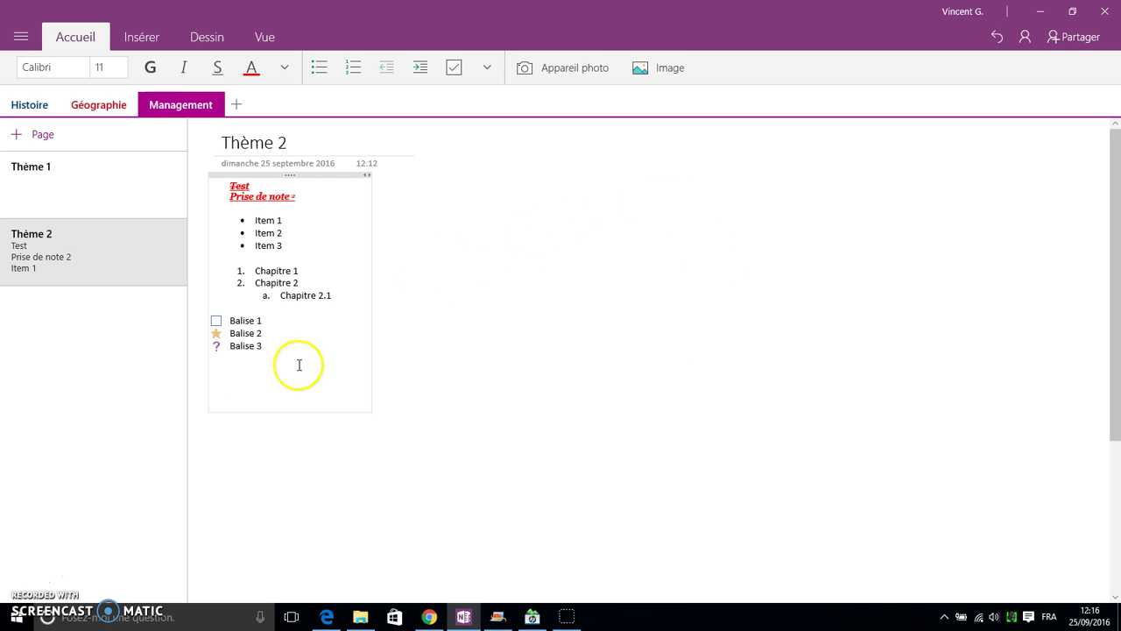
- Insert a 2 by 2 table below Balise 3 and fill its first row with Ligne 1, Ligne 1 and the second row's first cell with Ligne 2
click(136, 41)
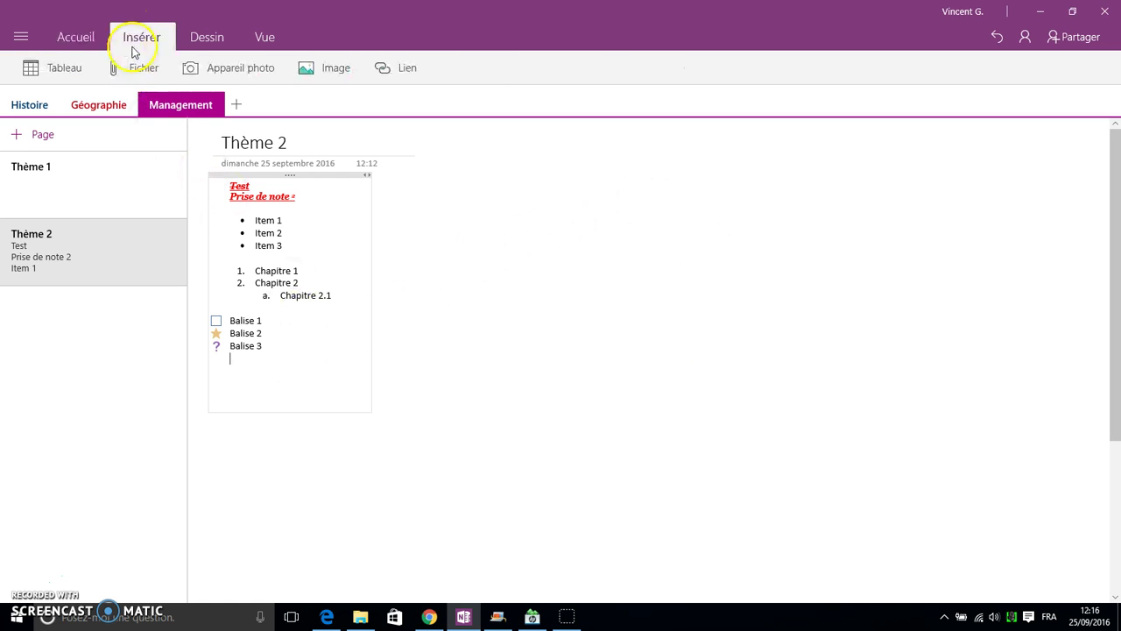
click(65, 76)
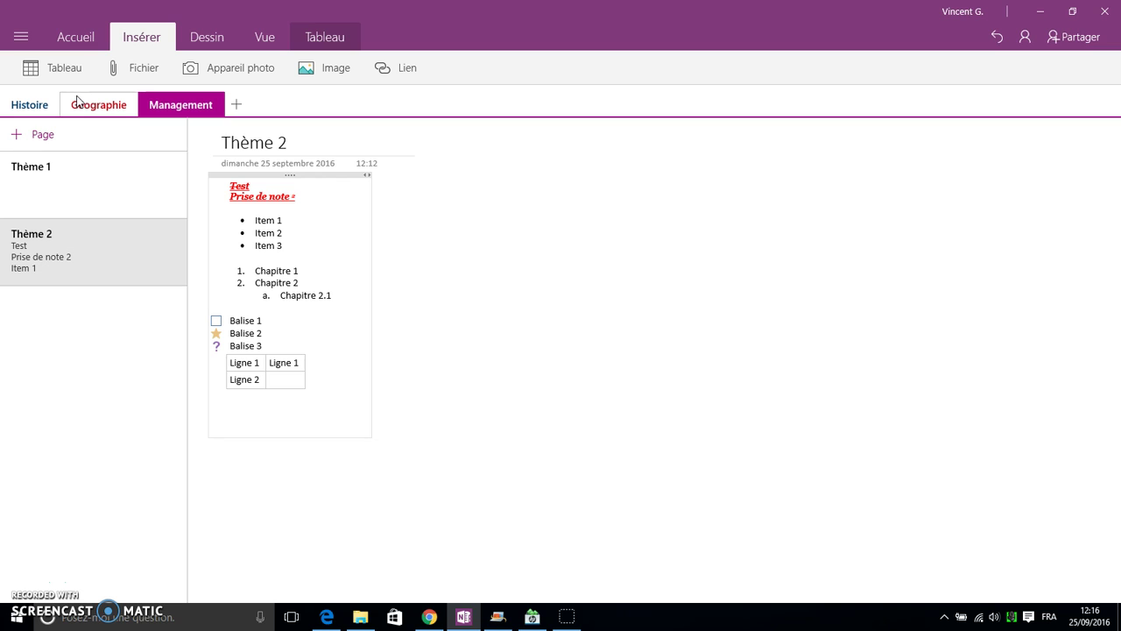
- Below the first table, turn the typed text Ligne1 into a two-column table with rows Ligne1, Ligne1 and Ligne 2, Ligne 2, plus an empty row
click(263, 412)
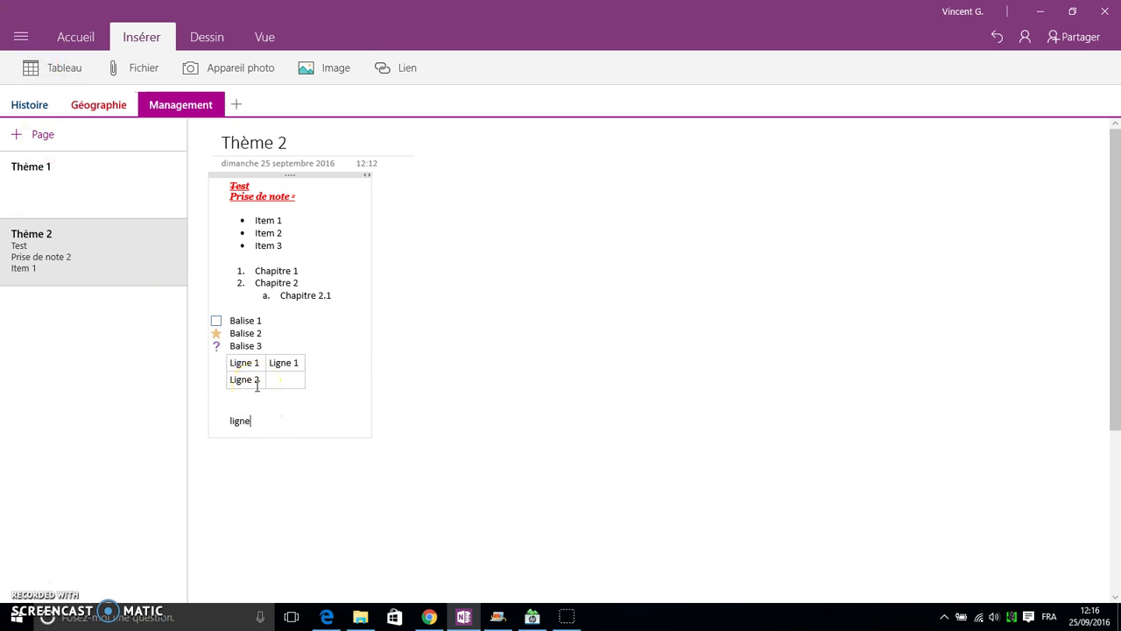
text(Ligne1)
key(Tab)
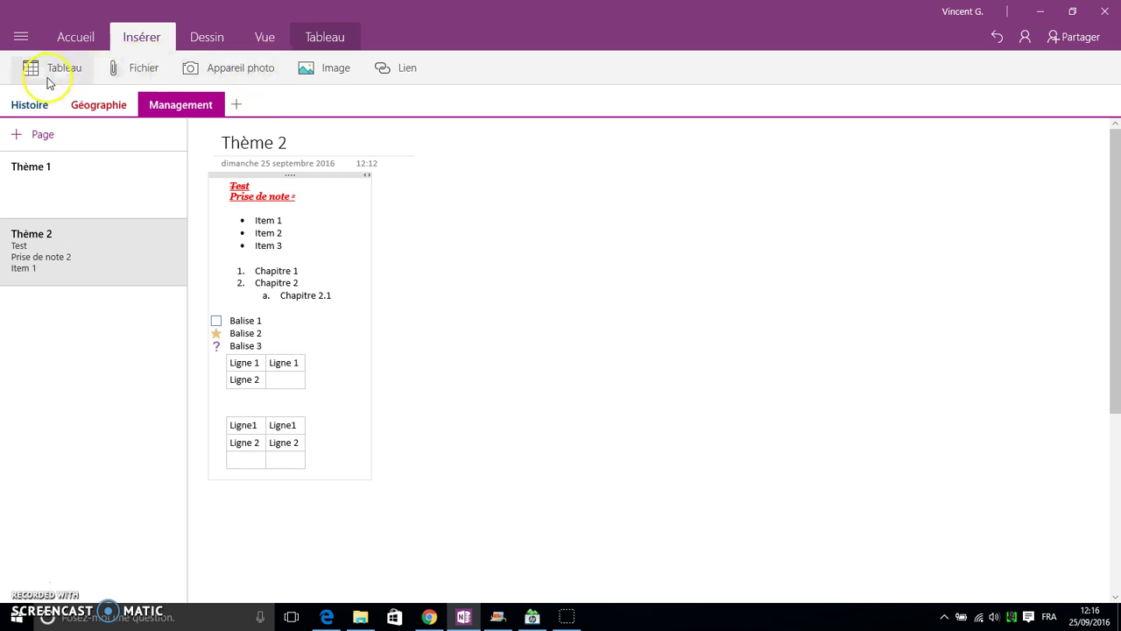
click(132, 77)
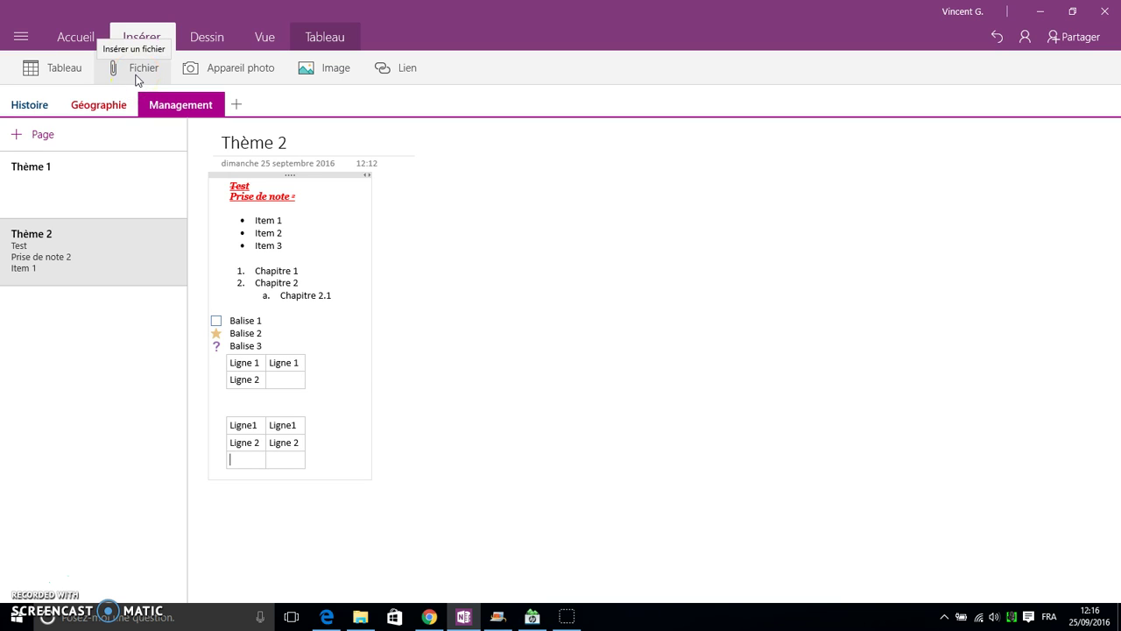
click(220, 75)
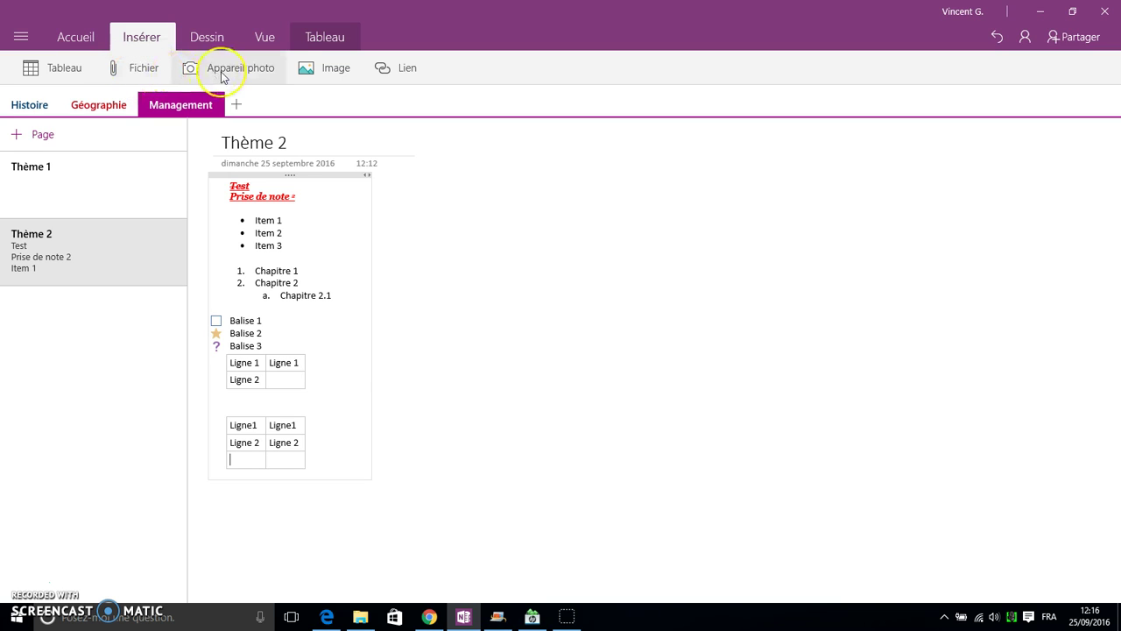
click(326, 81)
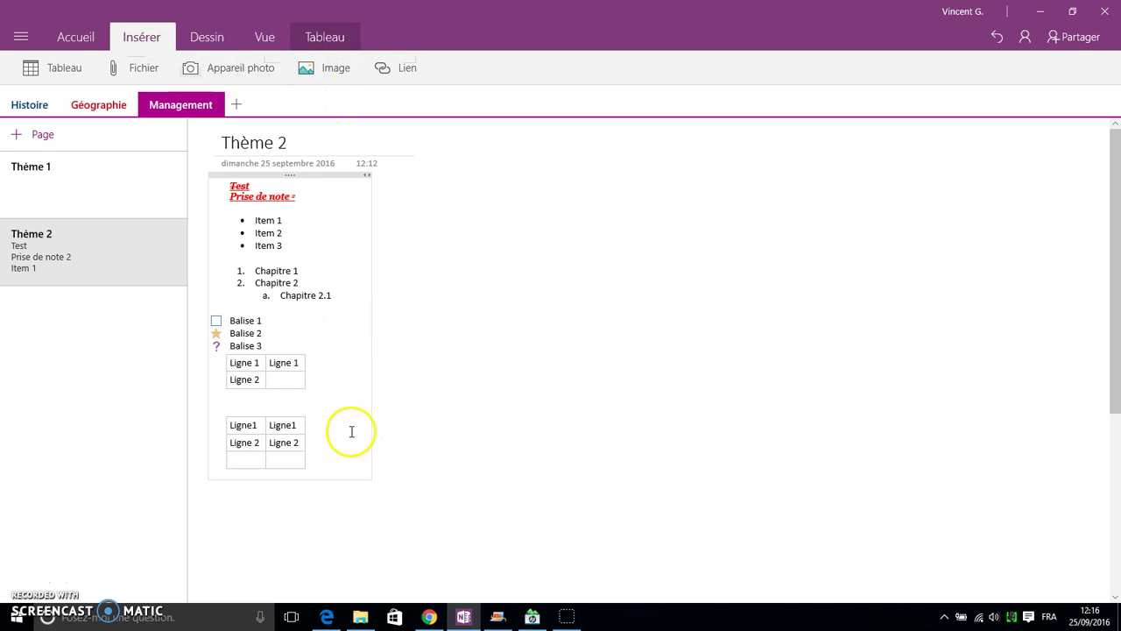
click(322, 478)
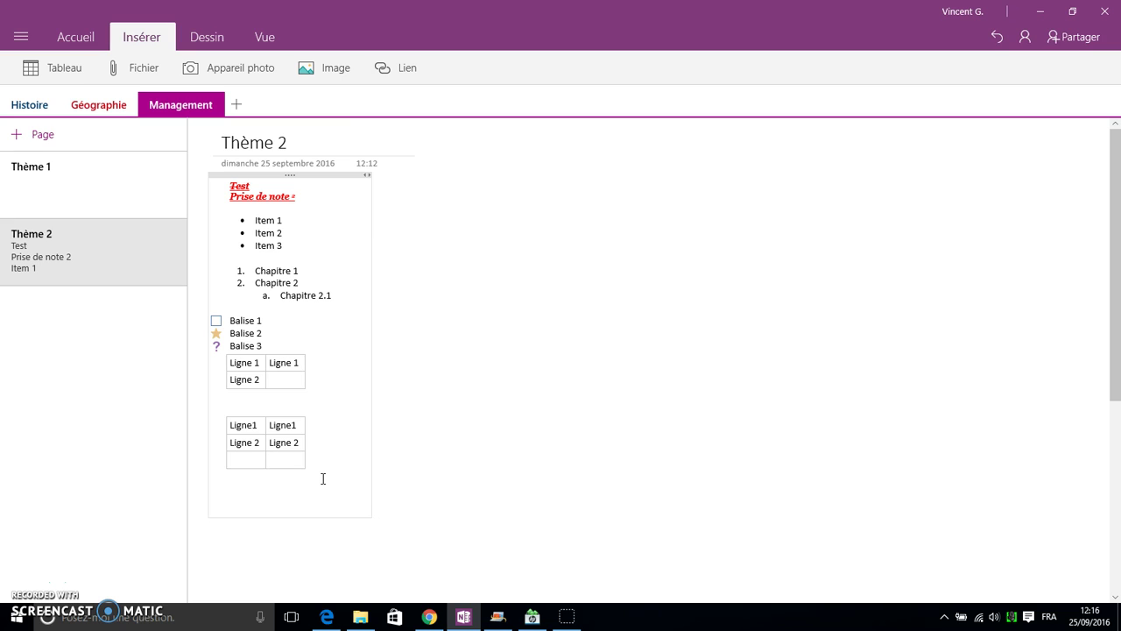
click(394, 67)
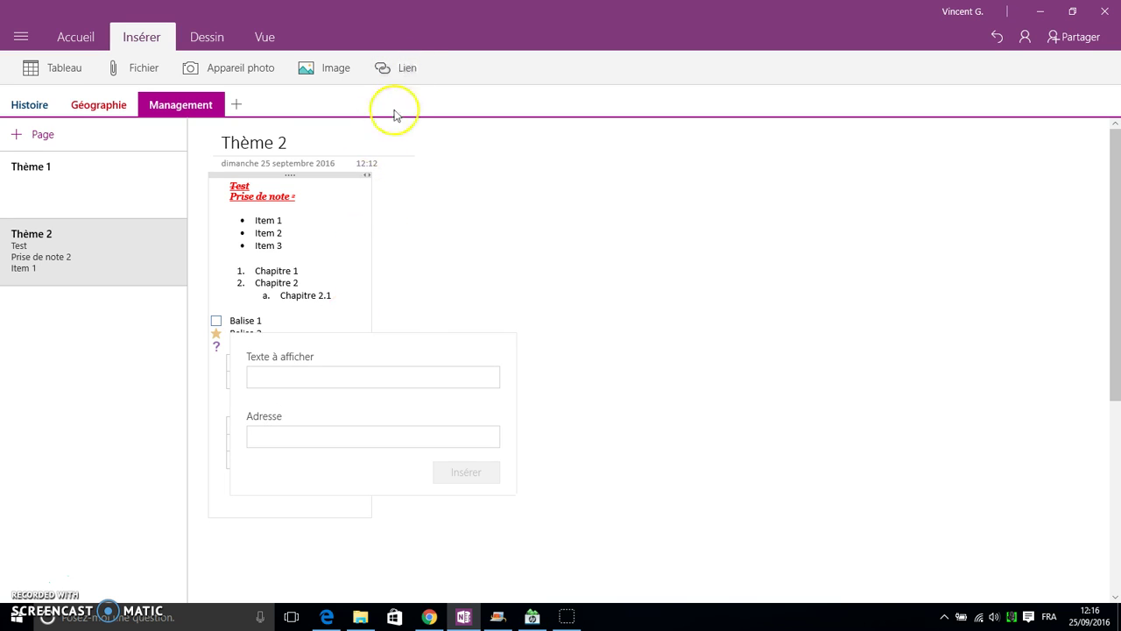
click(313, 382)
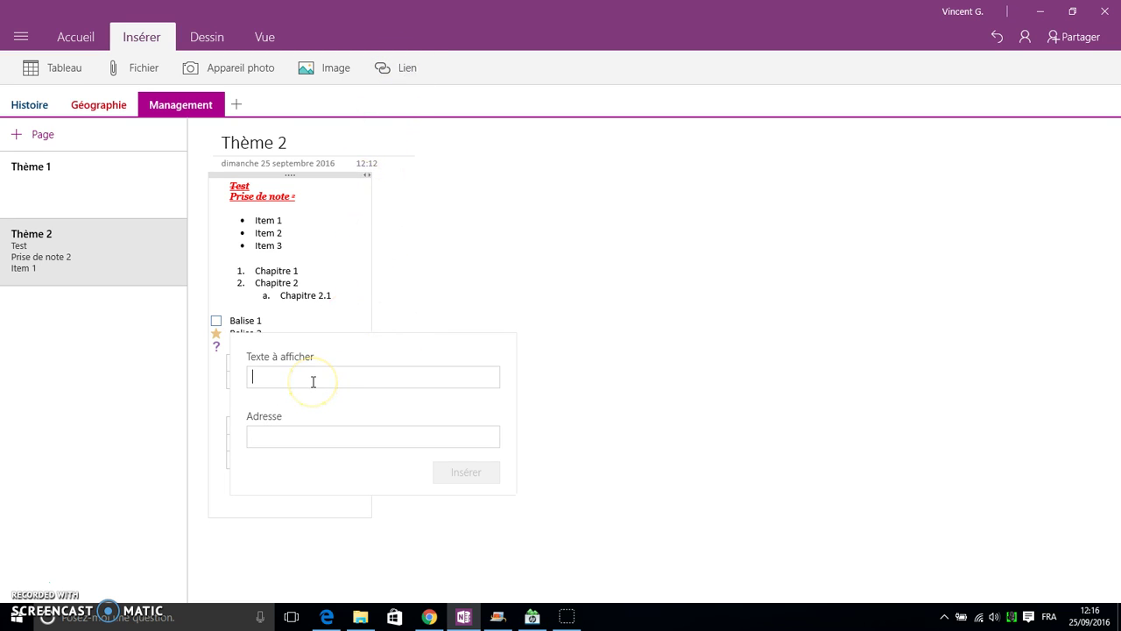
key(Tab)
text(ht)
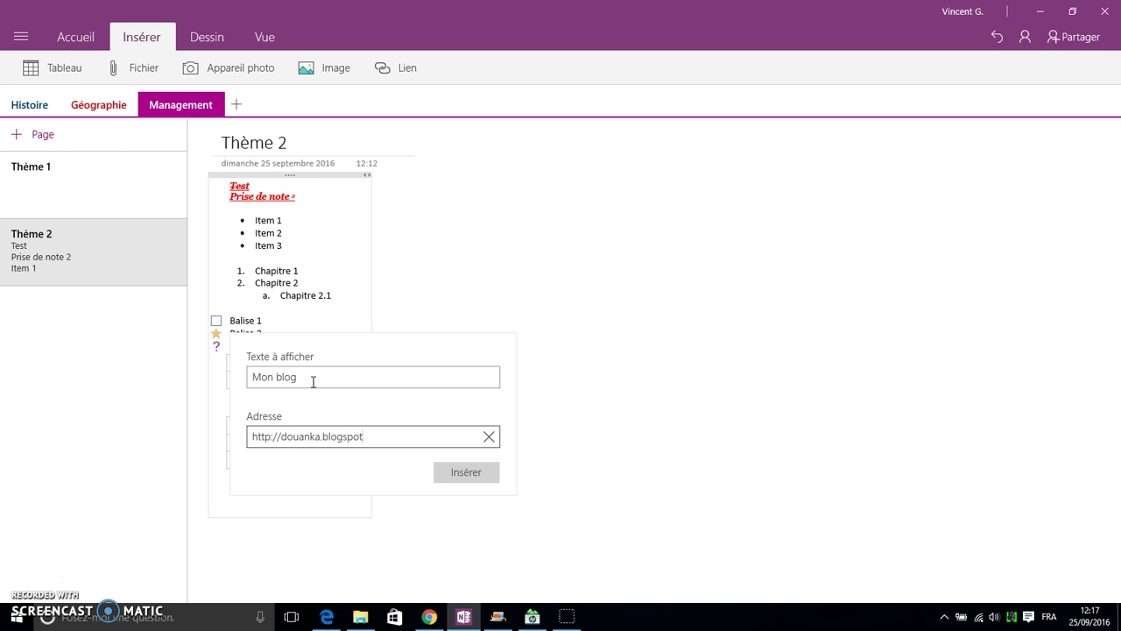
key(Return)
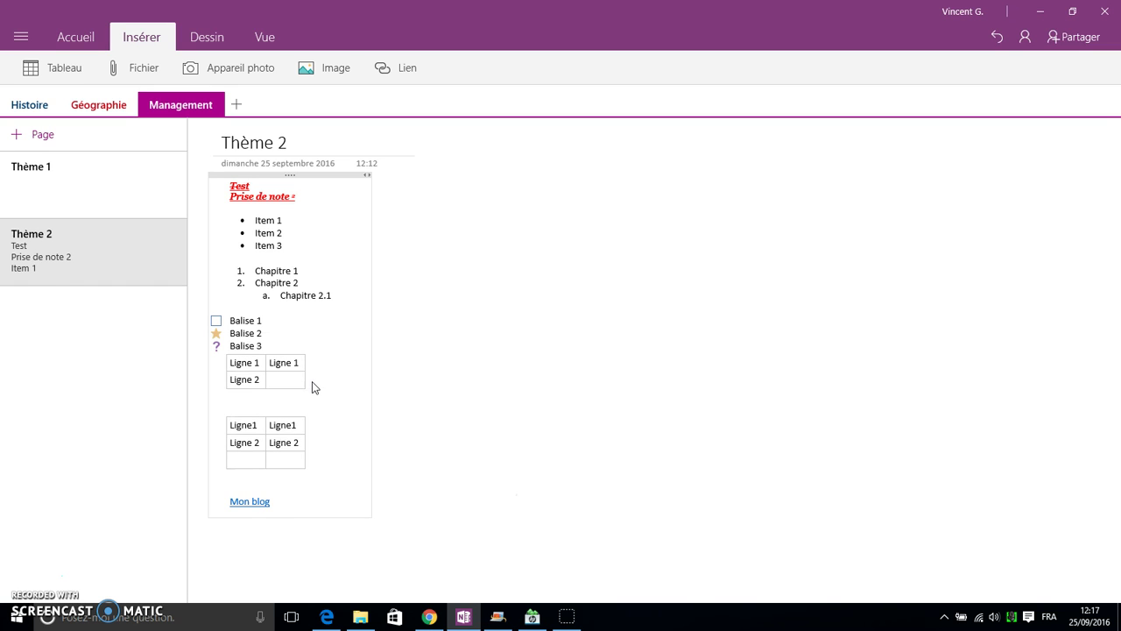
- Open the Mon blog link in the browser to test it and return to the OneNote page
click(250, 504)
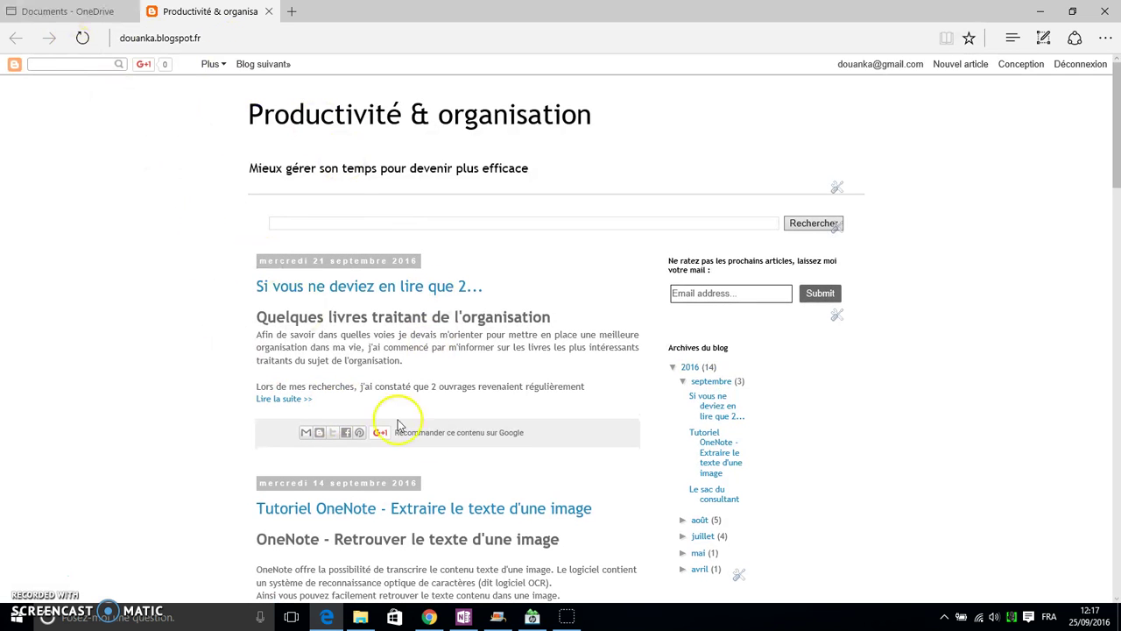
click(463, 617)
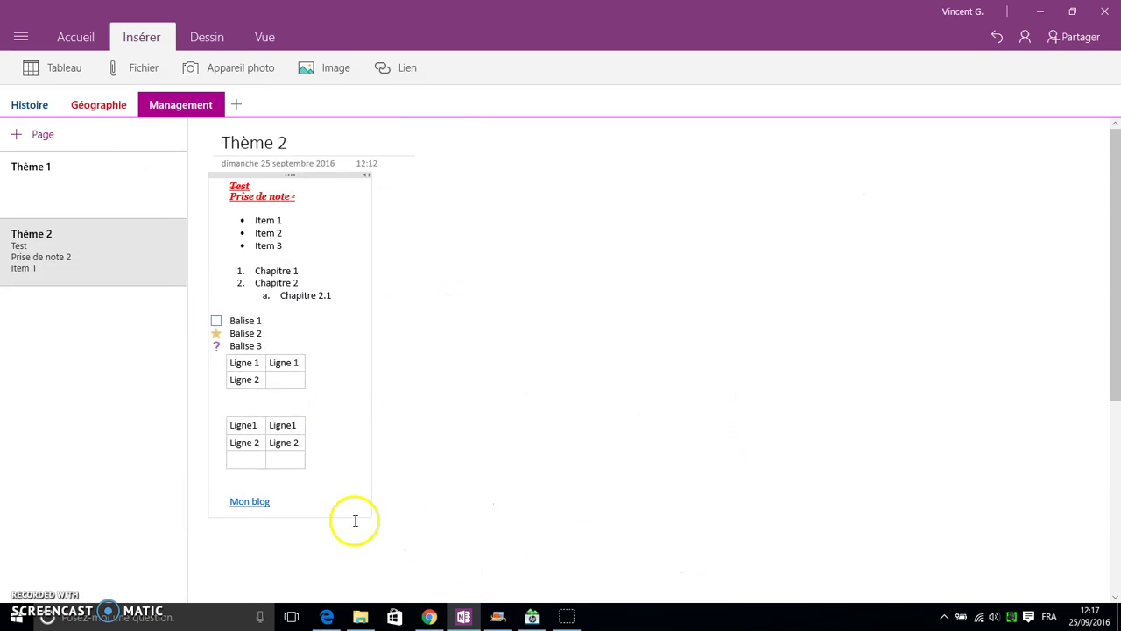
- Lasso-select the numbered Chapitre list with the drawing selection tool and clear the selection
click(208, 40)
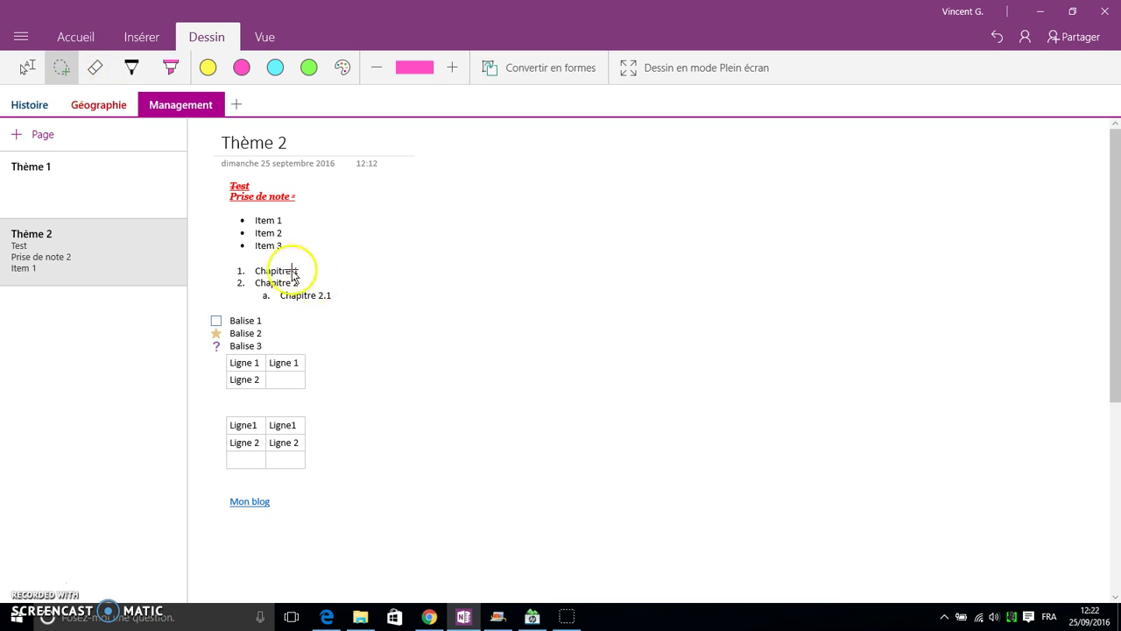
click(61, 70)
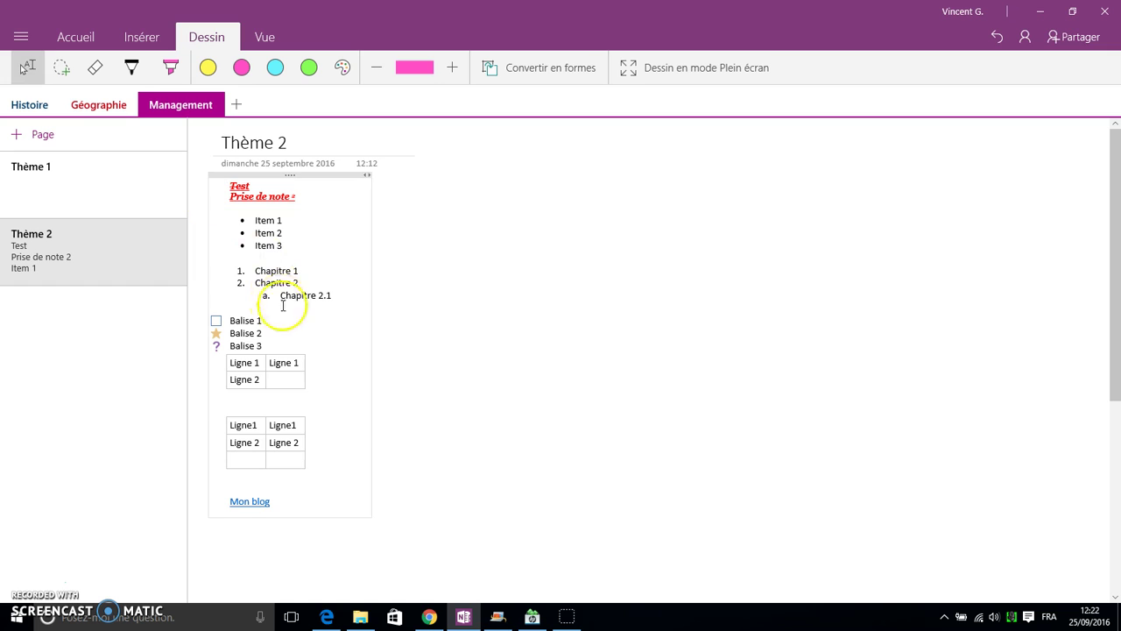
click(61, 77)
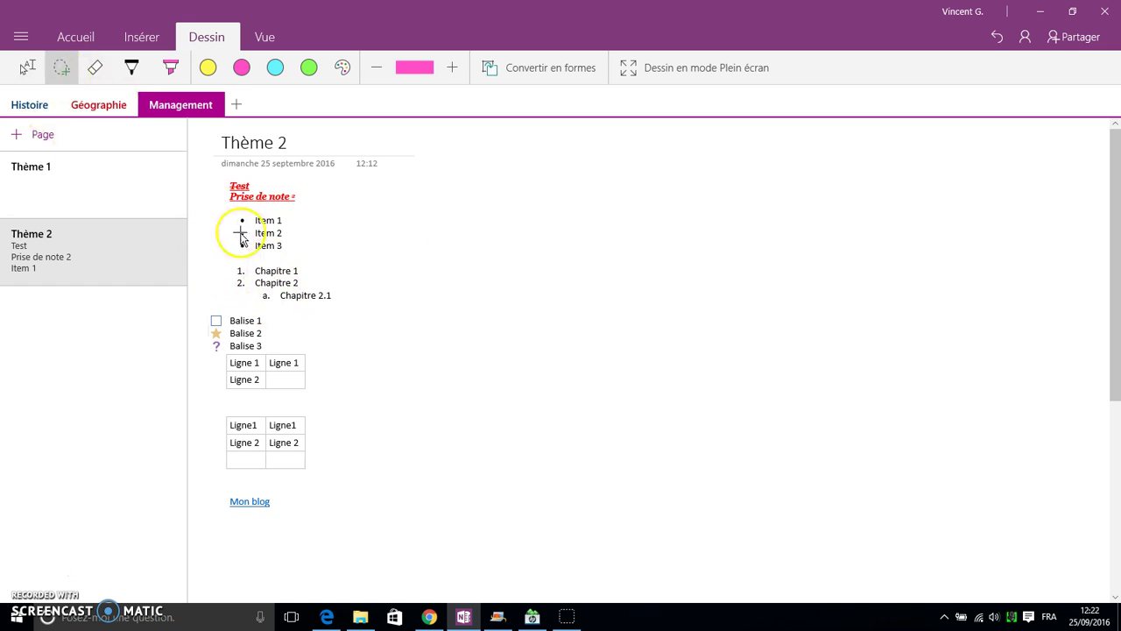
mouse_move(225, 256)
mouse_down()
mouse_move(309, 314)
mouse_move(349, 320)
mouse_move(350, 271)
mouse_move(301, 250)
mouse_move(220, 258)
mouse_up()
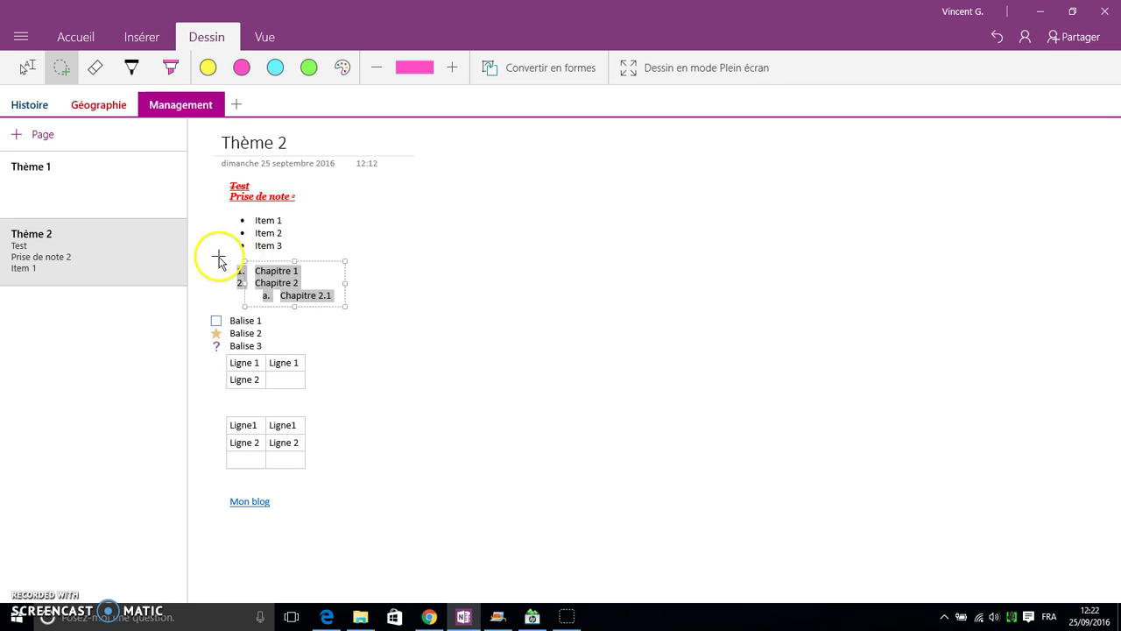
click(455, 302)
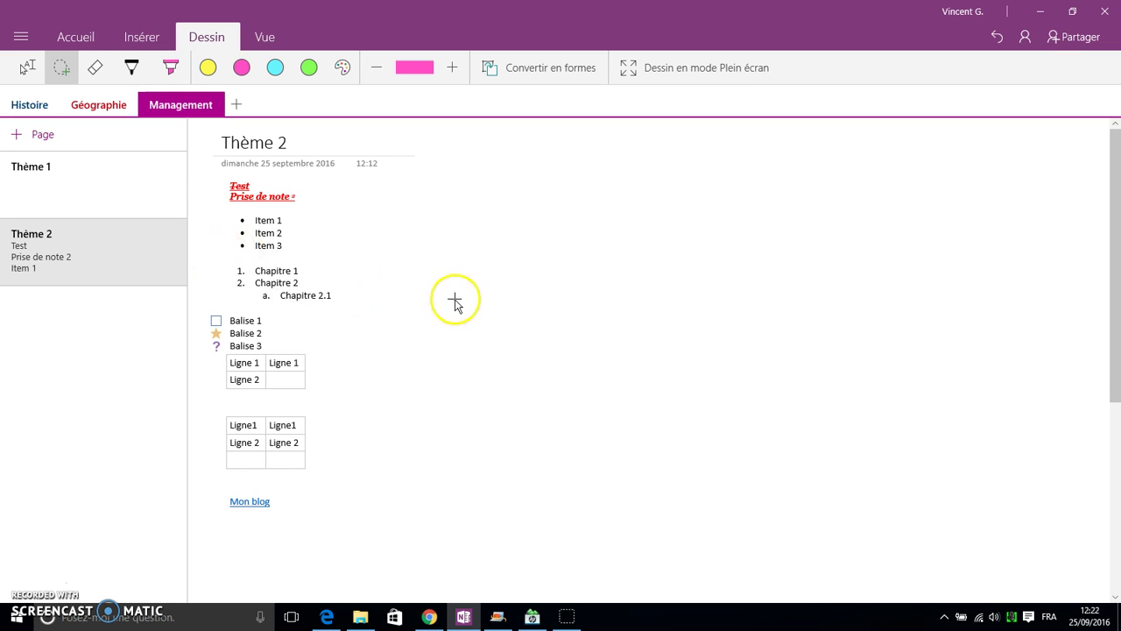
- Choose the medium eraser (Gomme moyenne) among the drawing tools
click(98, 68)
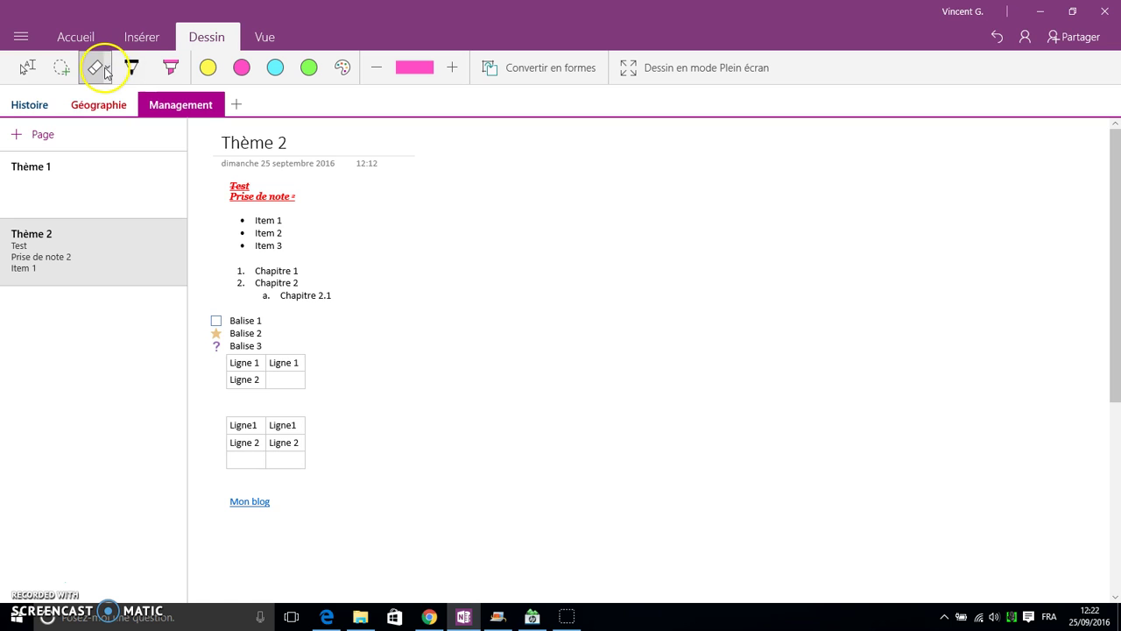
click(98, 69)
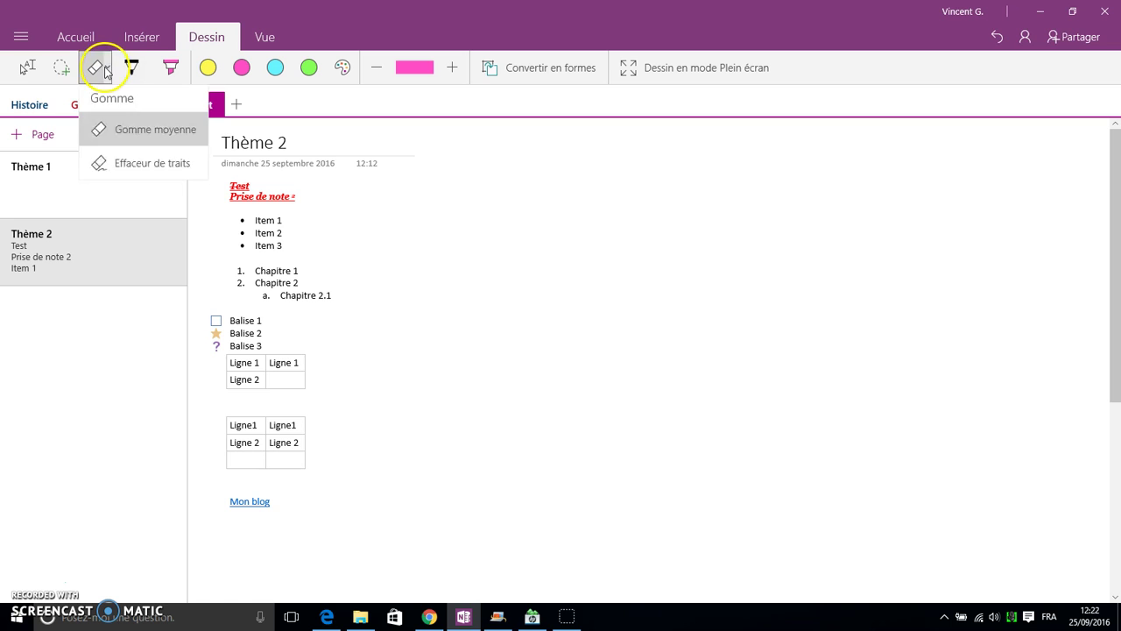
click(132, 130)
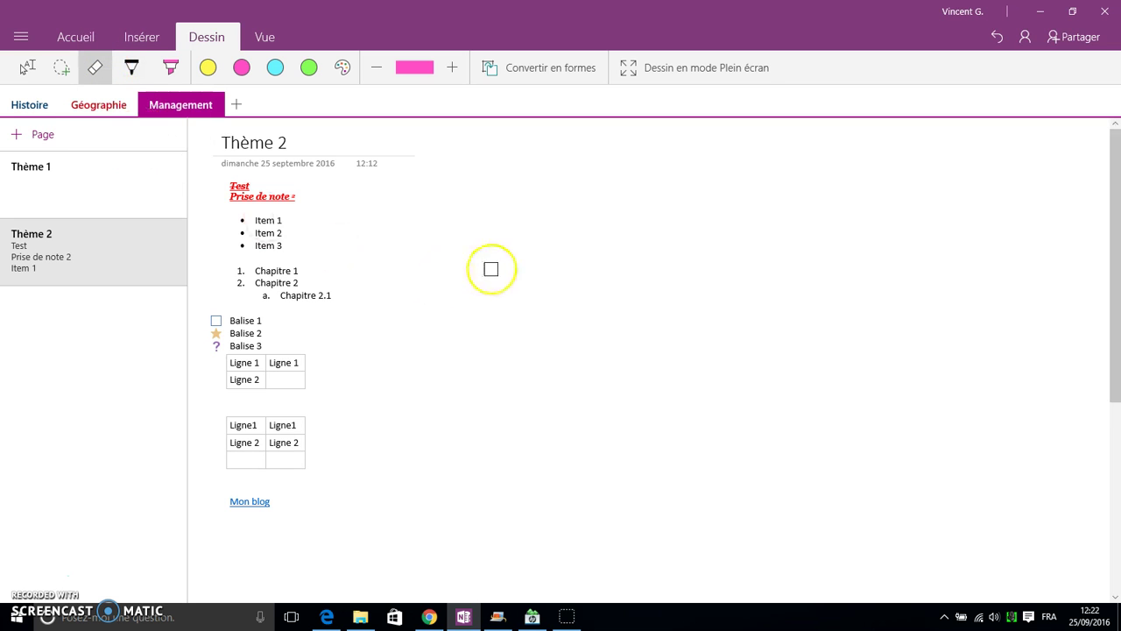
- Switch to the pen, set its ink colour to red and open the full colour palette
click(133, 67)
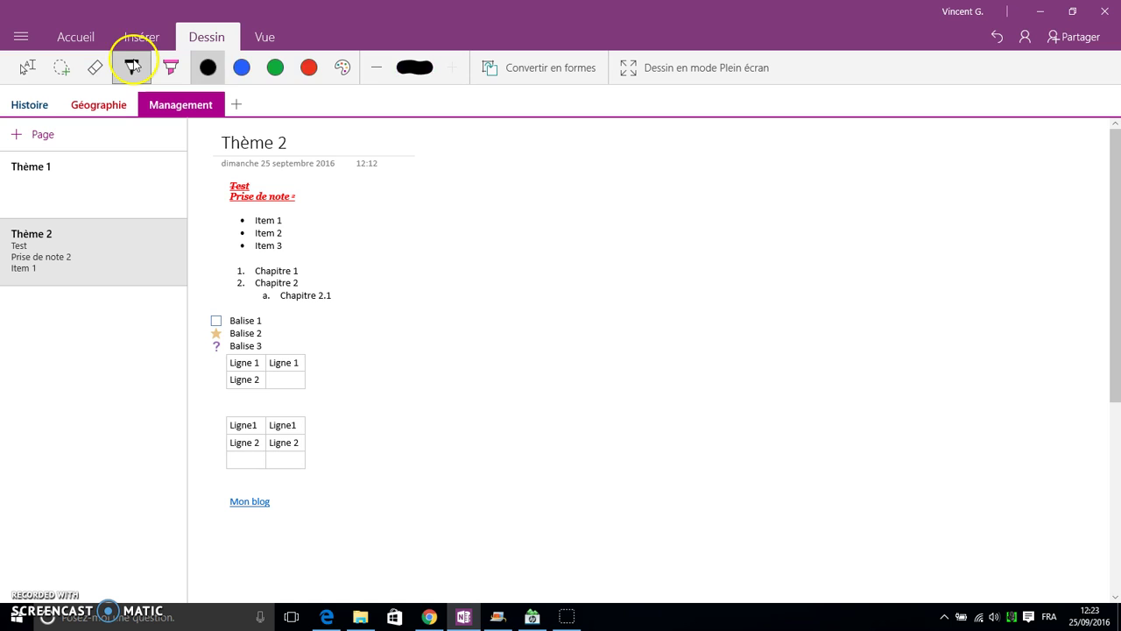
click(171, 68)
click(180, 71)
click(241, 67)
click(275, 68)
click(309, 68)
click(342, 70)
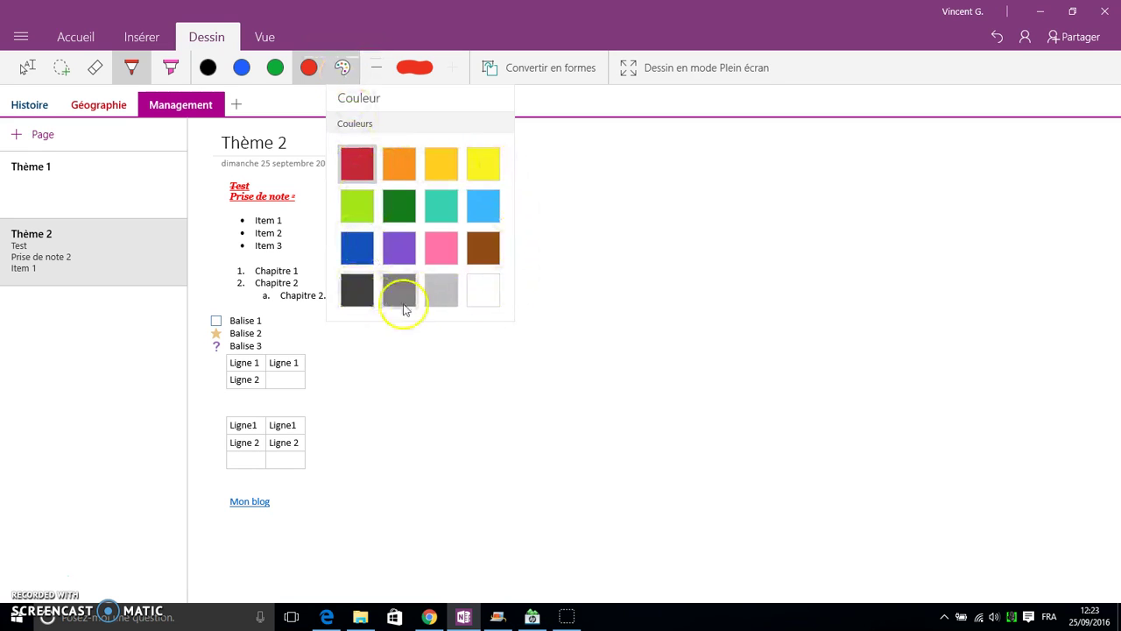
- Switch to the highlighter, set its colour to green and reduce its stroke thickness
click(171, 67)
click(208, 67)
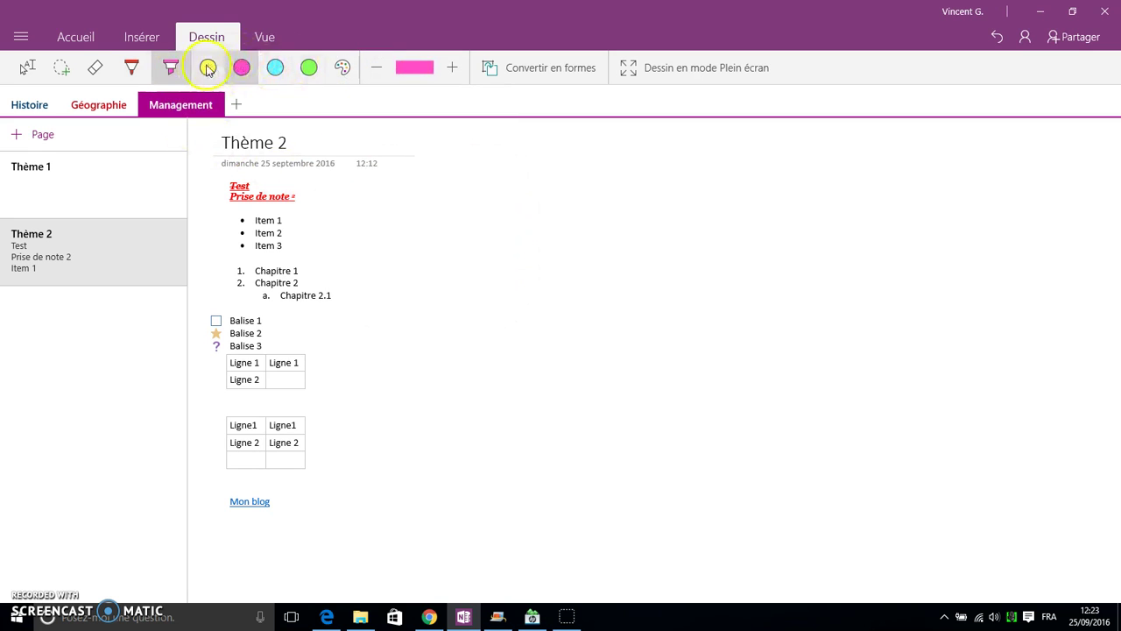
click(275, 68)
click(308, 67)
click(343, 69)
click(349, 70)
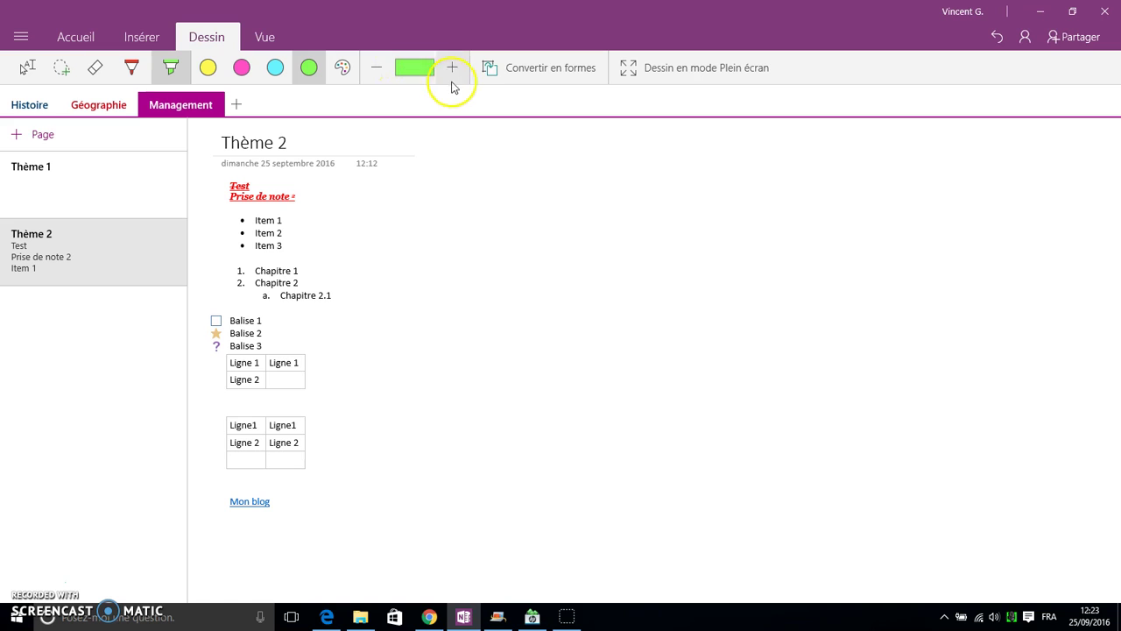
click(377, 70)
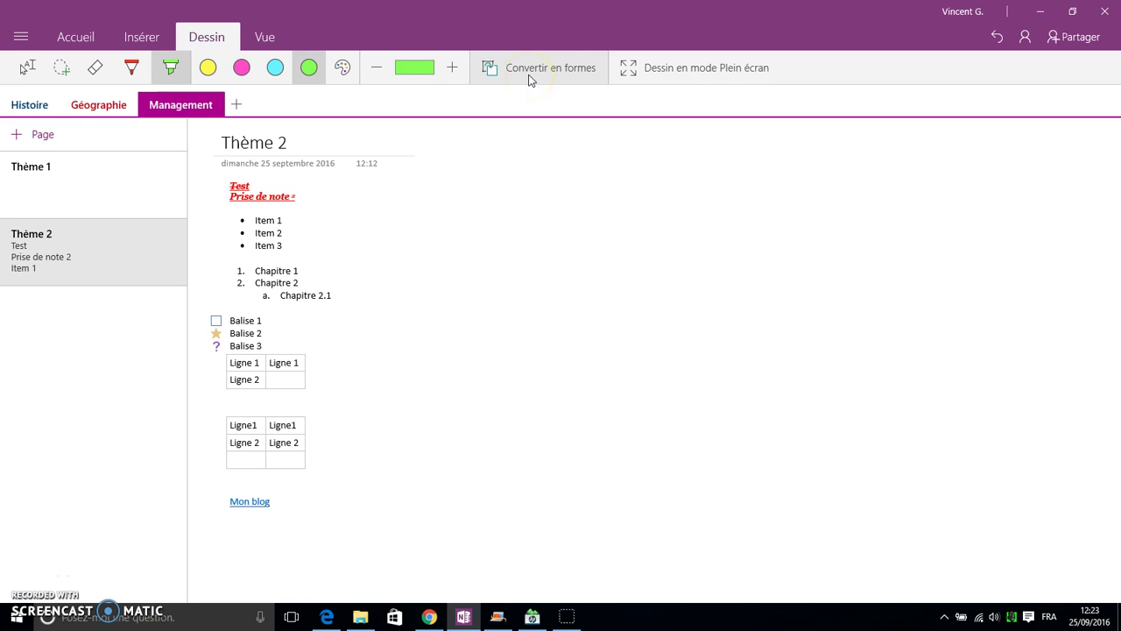
- Enter full-screen drawing, turn on conversion to shapes and draw a tall green highlighter rectangle beside the notes
click(690, 71)
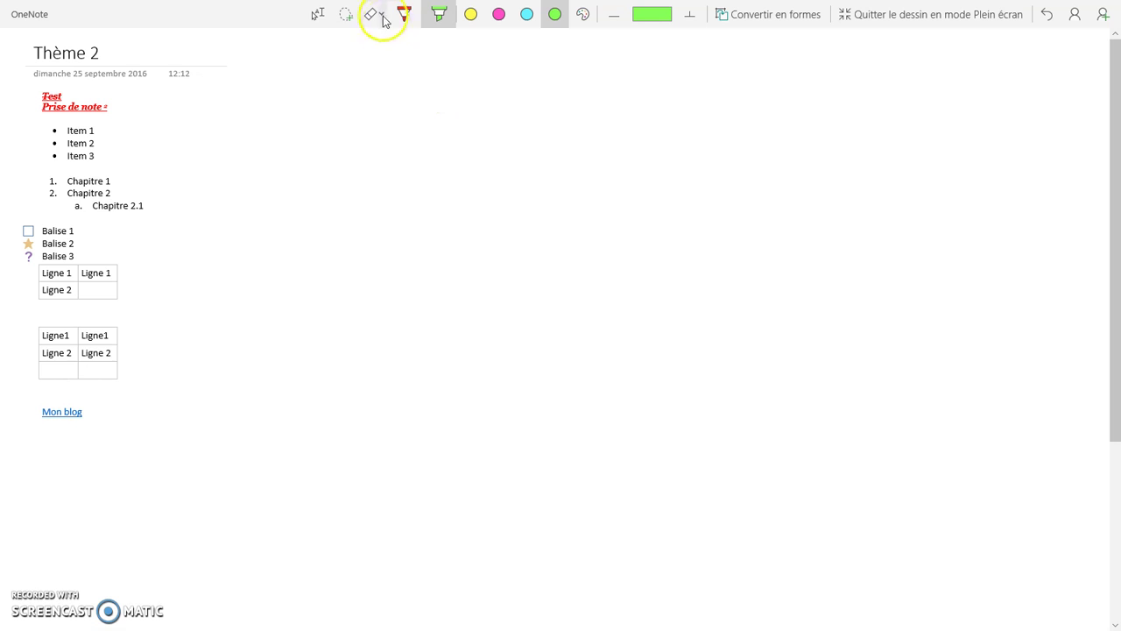
click(439, 23)
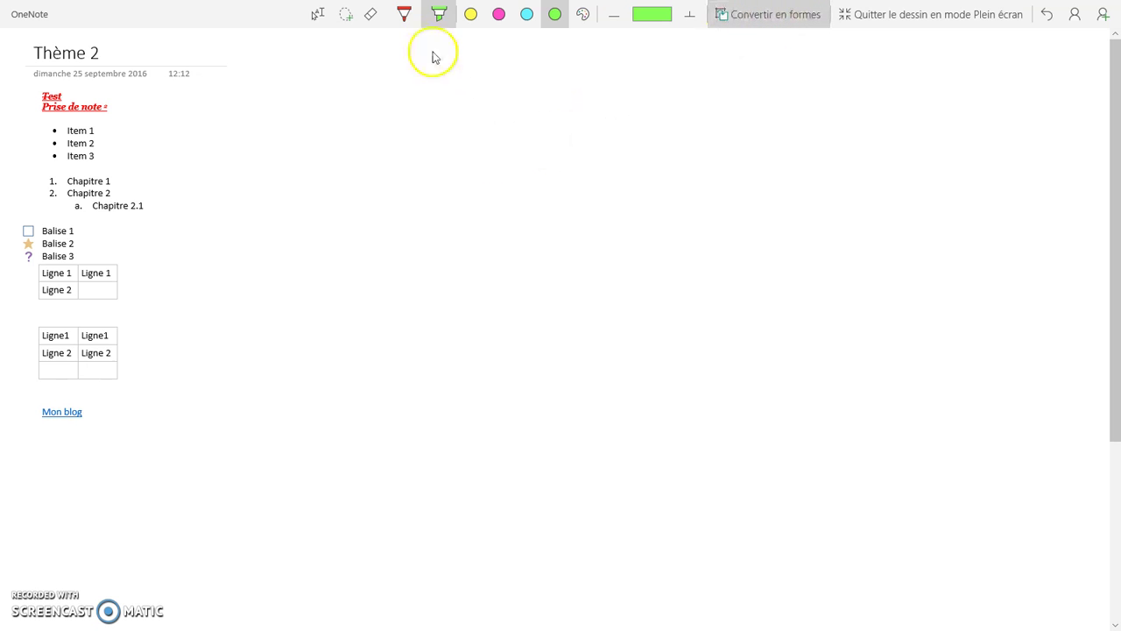
mouse_move(332, 138)
mouse_down()
mouse_move(326, 313)
mouse_move(412, 306)
mouse_move(425, 145)
mouse_move(371, 128)
mouse_move(330, 140)
mouse_up()
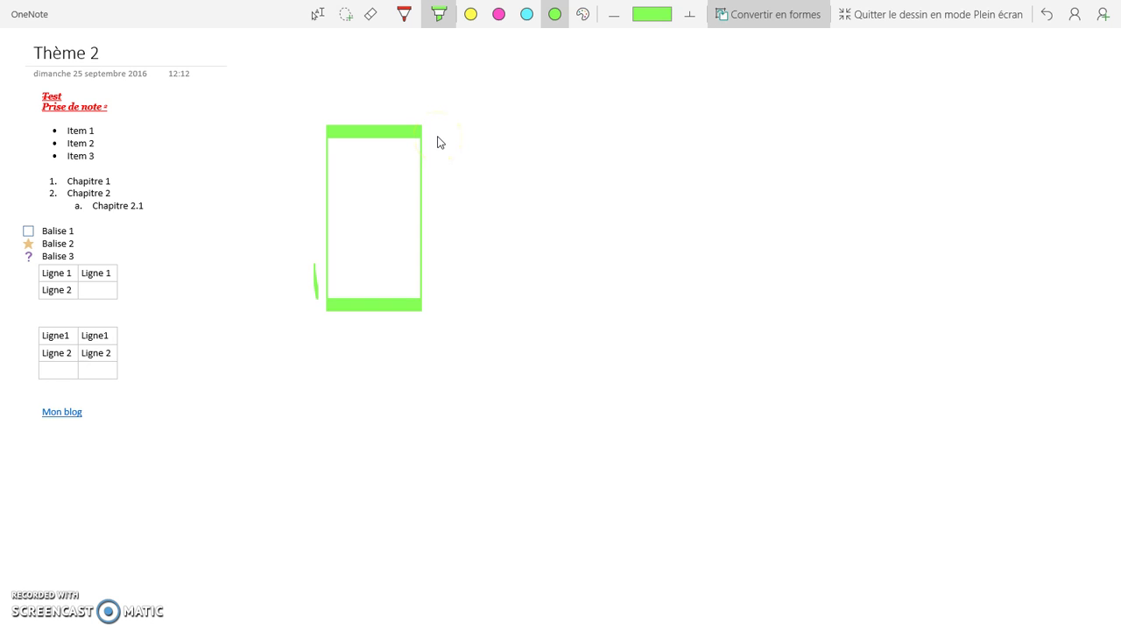
- Draw three yellow highlighter four-sided shapes around the green rectangle, each overlapping one of its edges
click(471, 14)
mouse_move(403, 100)
mouse_down()
mouse_move(412, 205)
mouse_move(494, 123)
mouse_move(423, 105)
mouse_up()
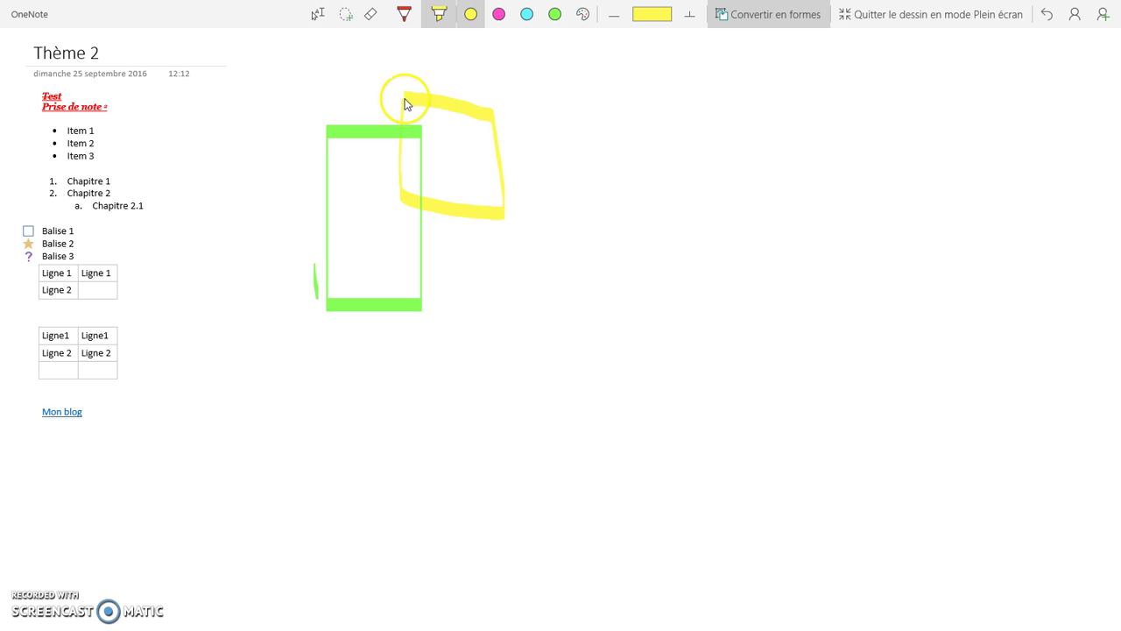
mouse_move(382, 229)
mouse_down()
mouse_move(485, 369)
mouse_move(473, 251)
mouse_move(380, 230)
mouse_up()
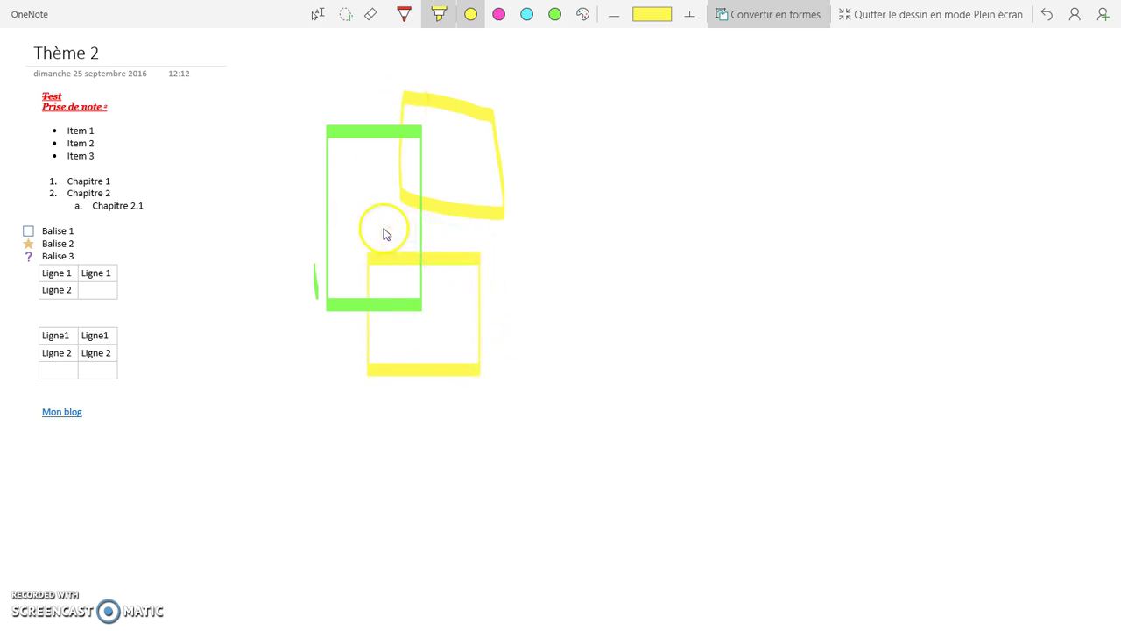
mouse_move(294, 105)
mouse_down()
mouse_move(310, 253)
mouse_move(363, 148)
mouse_move(283, 107)
mouse_up()
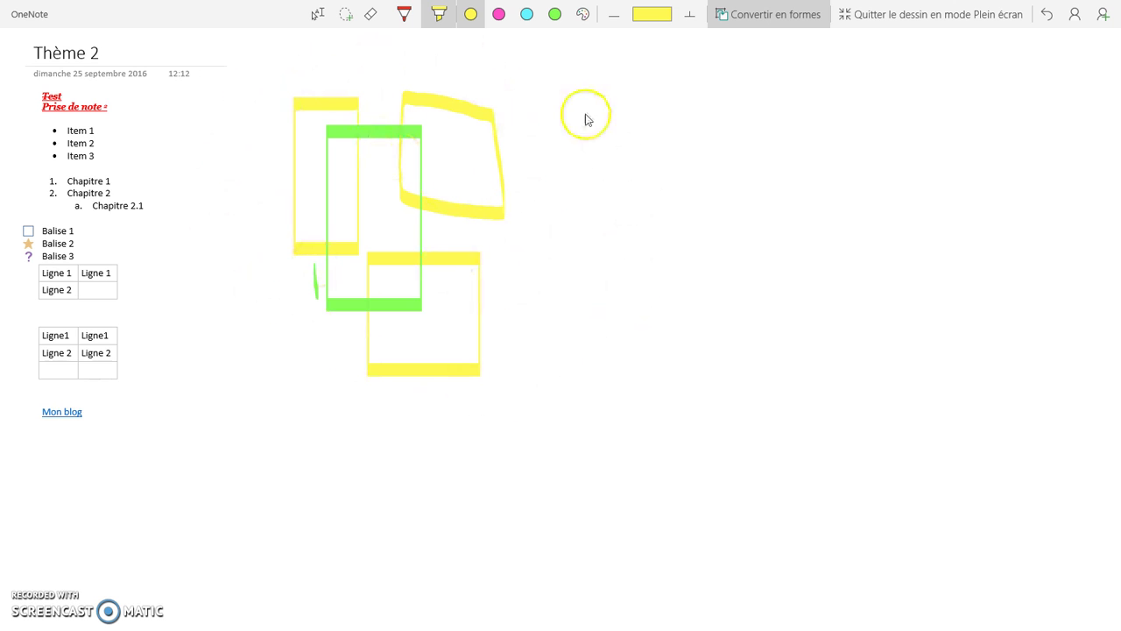
- Draw two ellipses over the rectangles with a thinner red pen, and turn off conversion to shapes
click(402, 26)
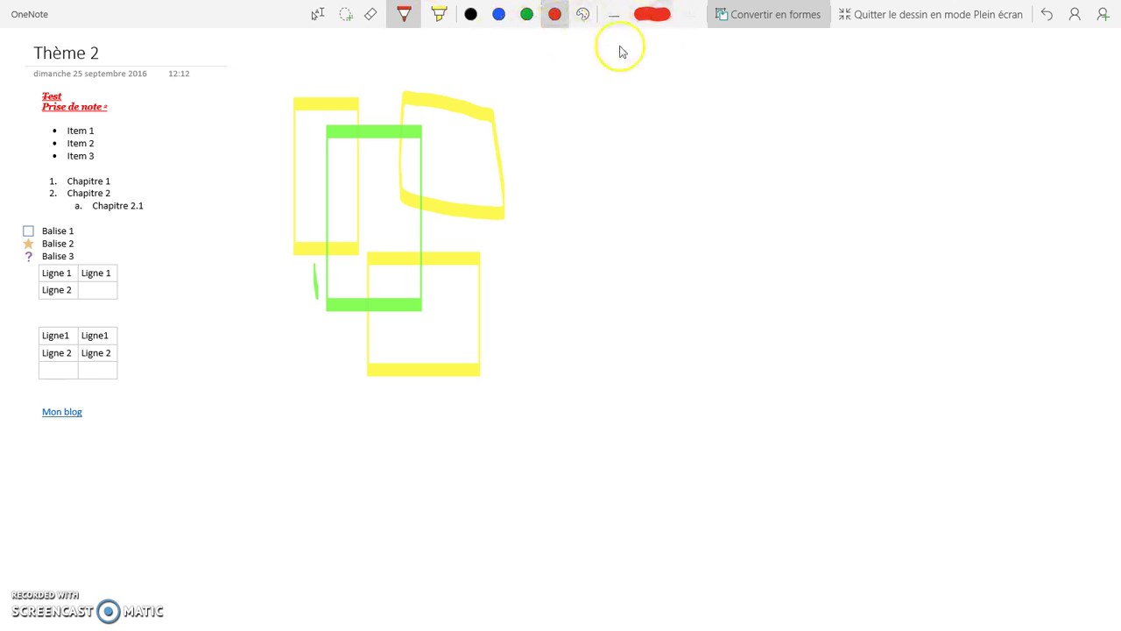
click(613, 18)
mouse_move(473, 162)
mouse_down()
mouse_move(433, 223)
mouse_move(396, 193)
mouse_up()
drag(356, 302, 370, 265)
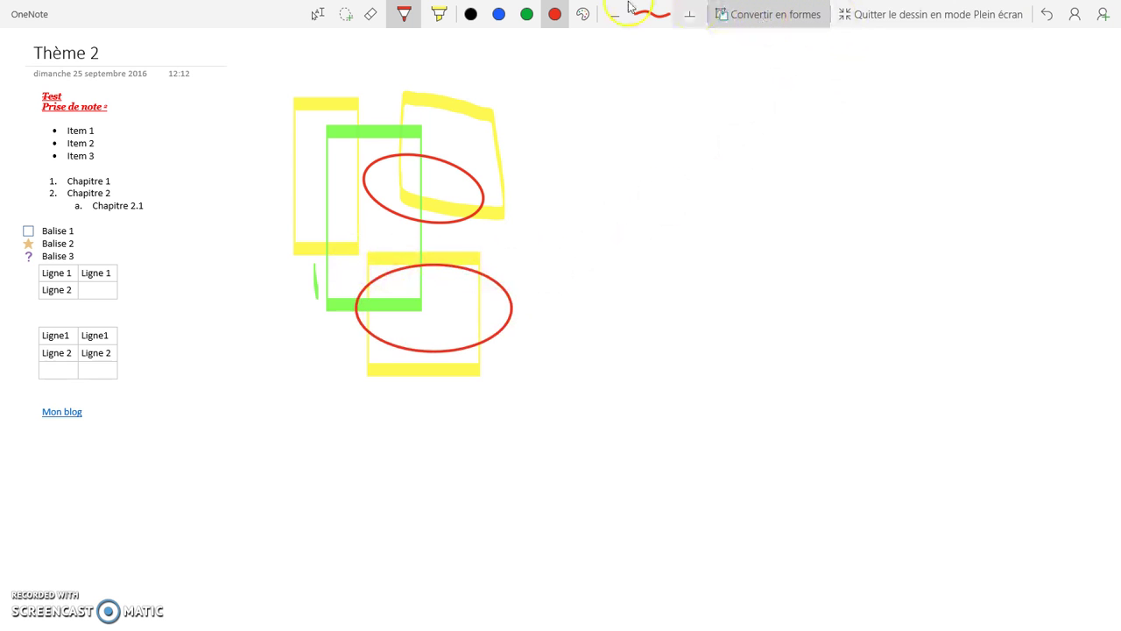
click(755, 16)
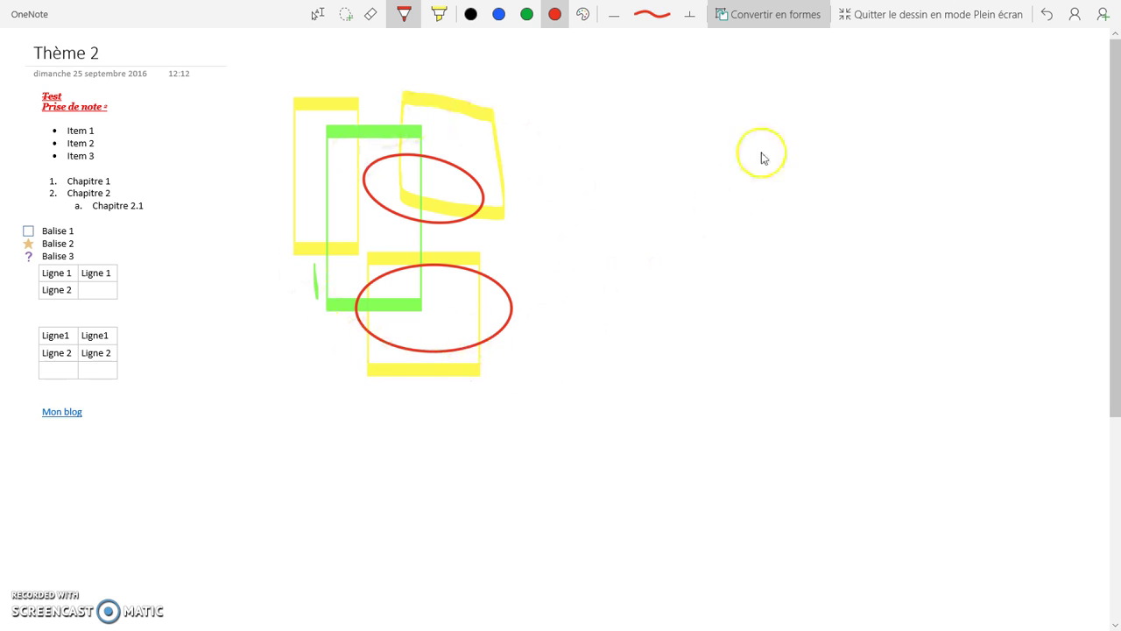
click(755, 18)
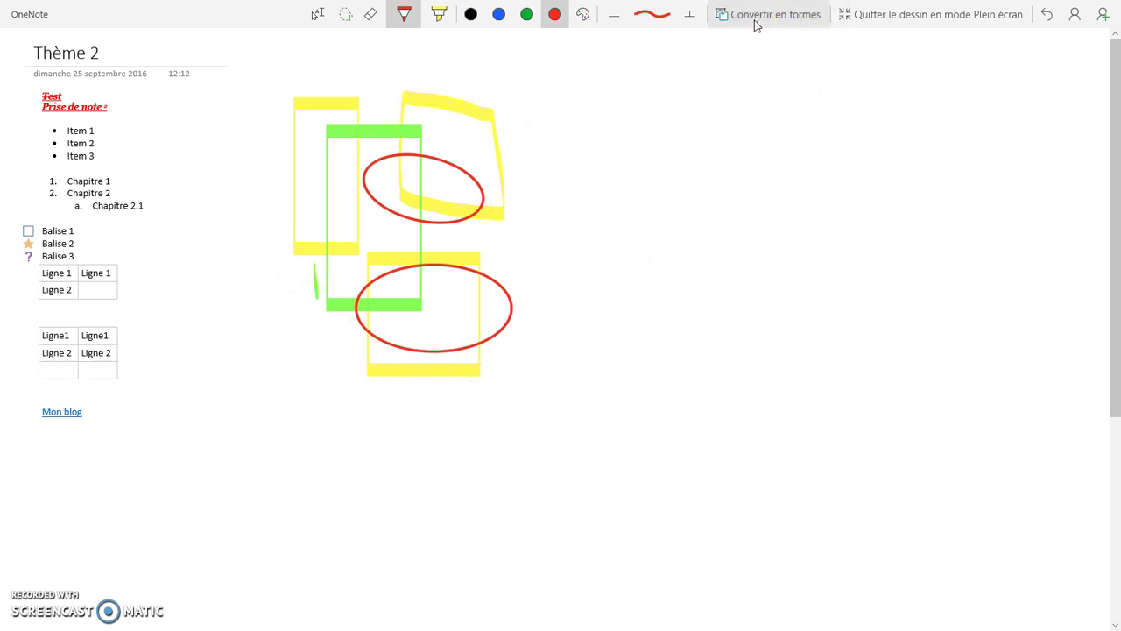
- Erase parts of the green and yellow shapes with the medium eraser (Gomme moyenne)
click(372, 18)
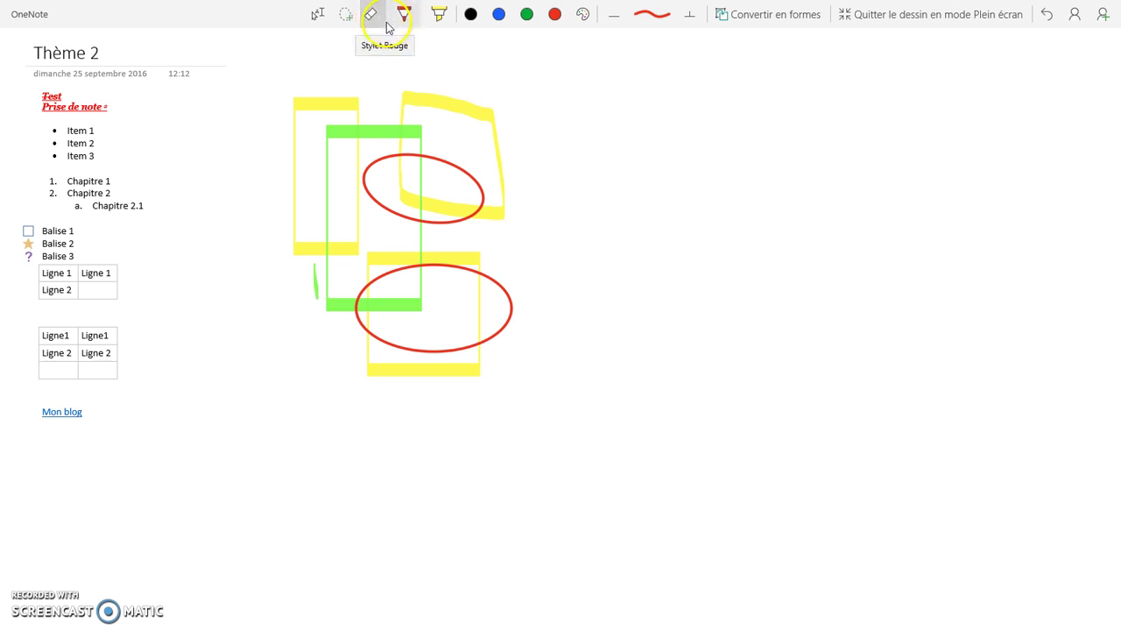
click(380, 19)
click(423, 76)
mouse_move(529, 152)
mouse_down()
mouse_move(348, 128)
mouse_move(365, 128)
mouse_move(271, 180)
mouse_move(298, 220)
mouse_move(301, 173)
mouse_move(317, 205)
mouse_move(300, 275)
mouse_move(318, 288)
mouse_move(316, 302)
mouse_up()
- Erase all remaining shapes with the stroke eraser (Effaceur de traits) and leave full-screen drawing
click(378, 16)
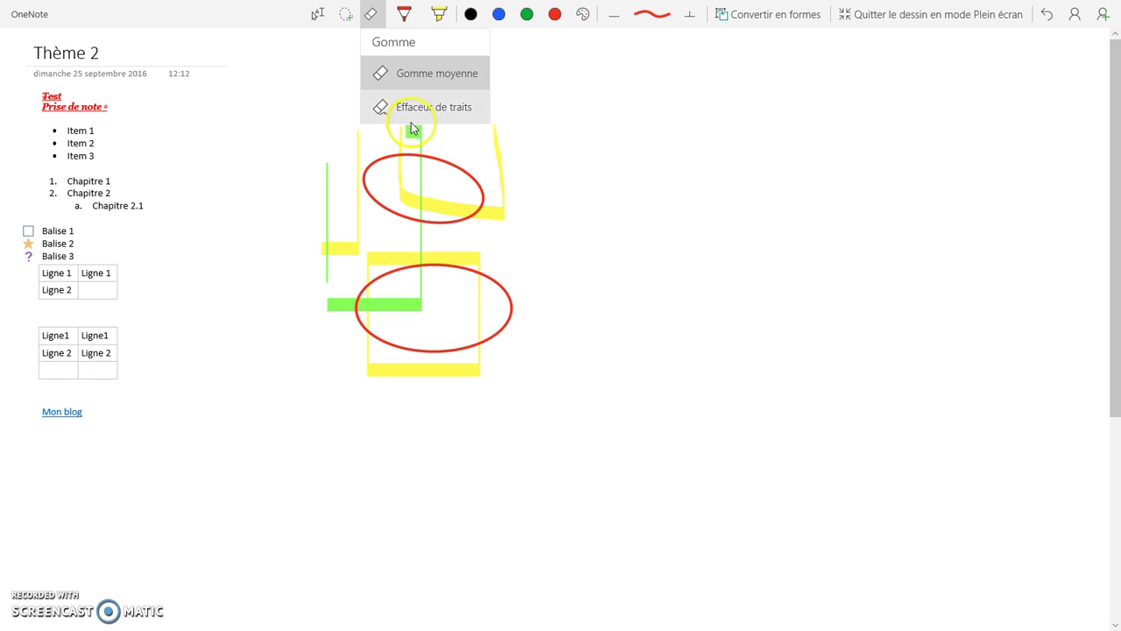
click(413, 106)
click(348, 140)
mouse_move(351, 142)
mouse_down()
mouse_move(361, 143)
mouse_move(377, 198)
mouse_move(436, 207)
mouse_move(433, 163)
mouse_up()
mouse_move(427, 87)
mouse_down()
mouse_move(421, 107)
mouse_move(378, 123)
mouse_move(333, 185)
mouse_move(397, 255)
mouse_move(370, 293)
mouse_up()
drag(462, 75, 471, 115)
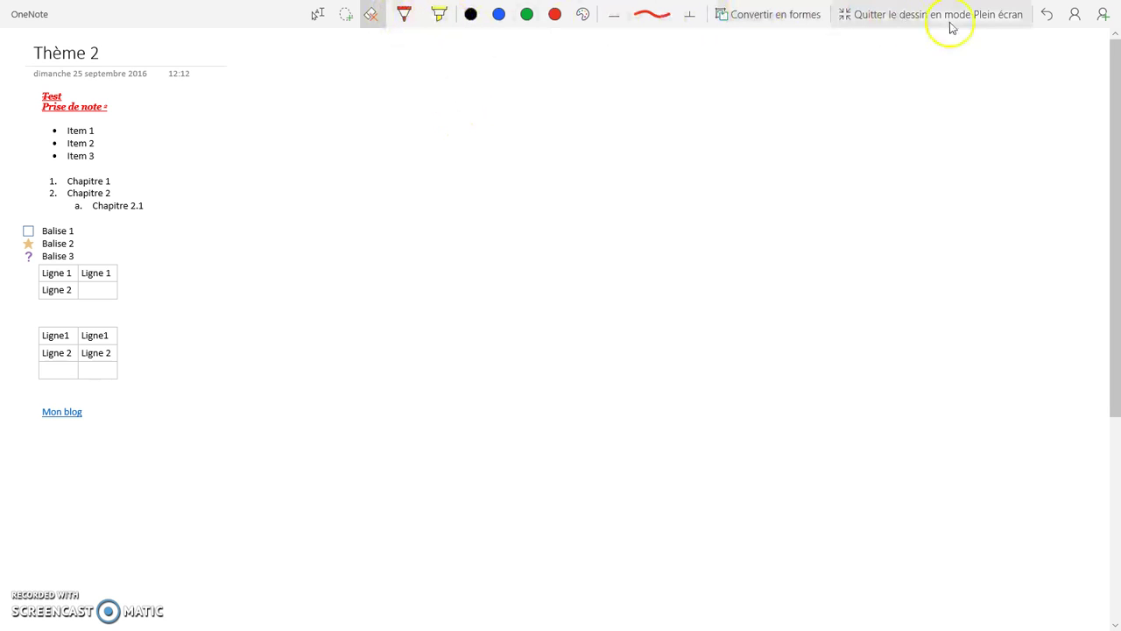
click(981, 16)
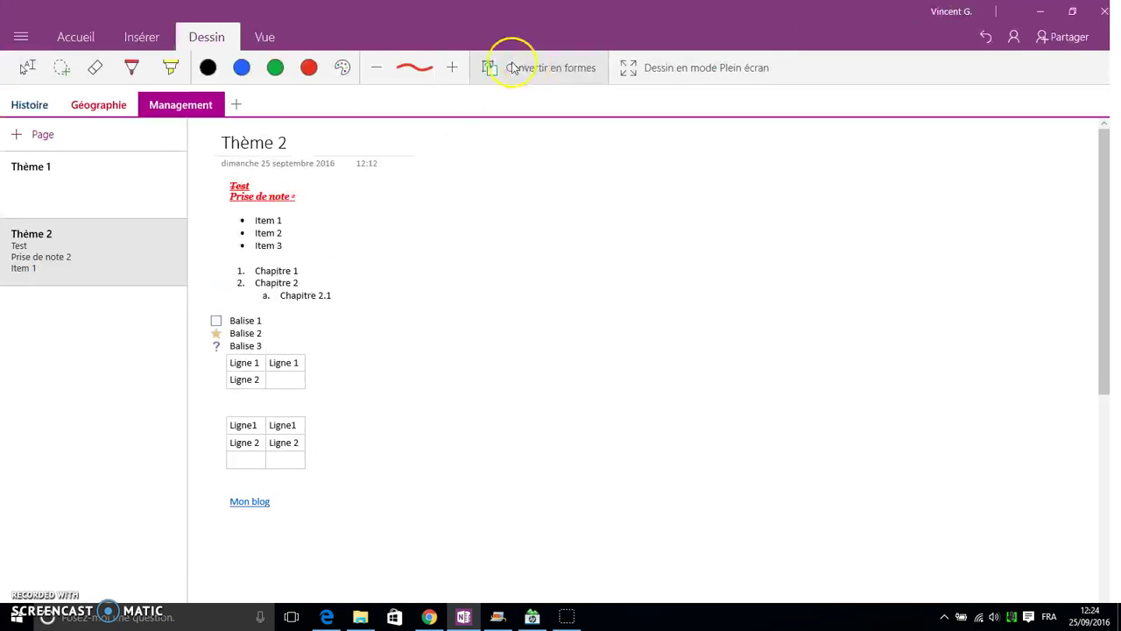
- Try the four ruled-line page backgrounds one after another, from the narrowest to the widest spacing
click(265, 40)
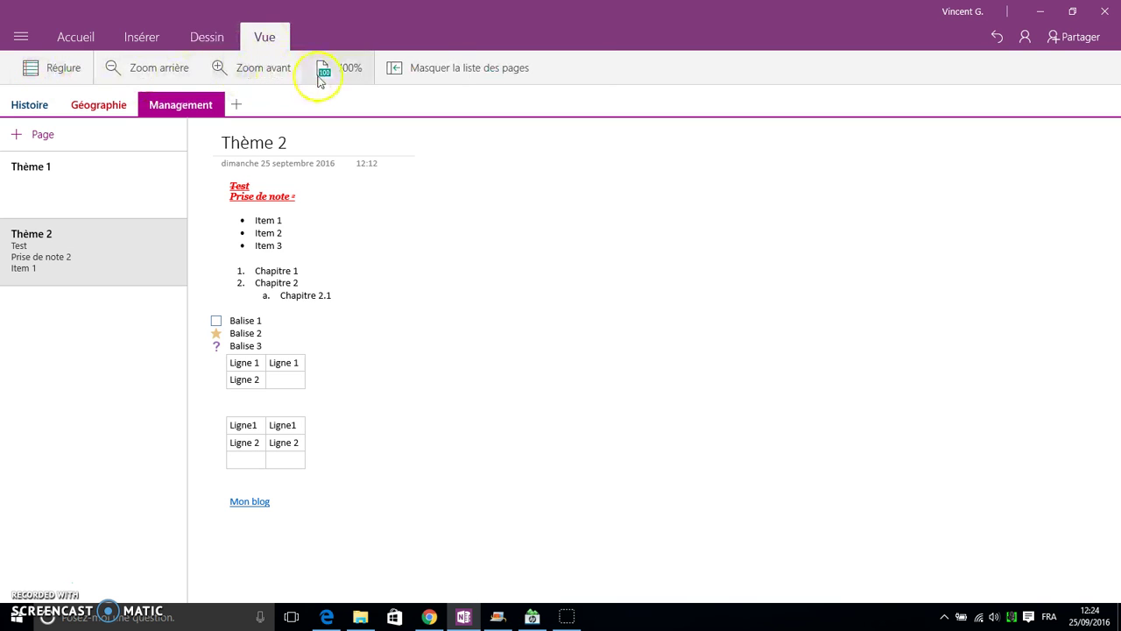
click(46, 70)
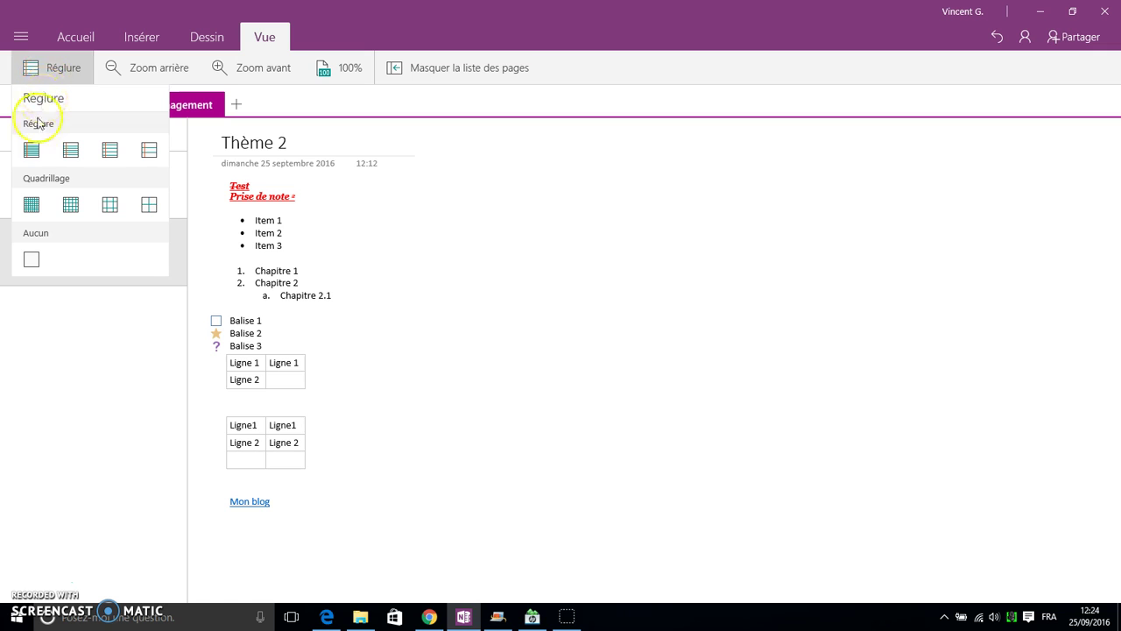
click(31, 152)
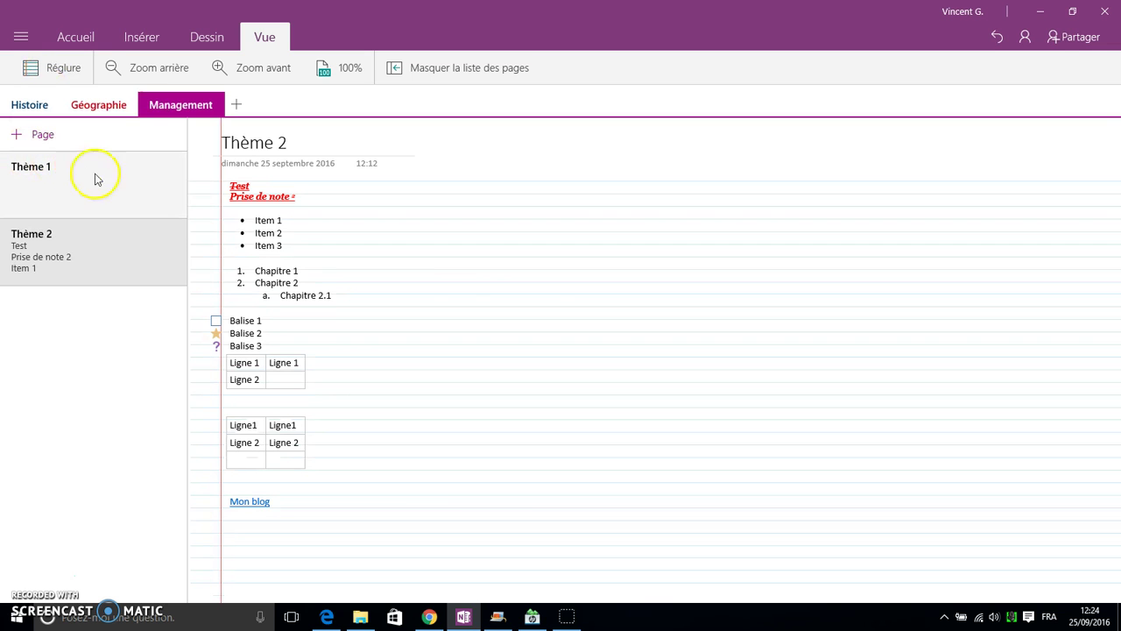
click(55, 69)
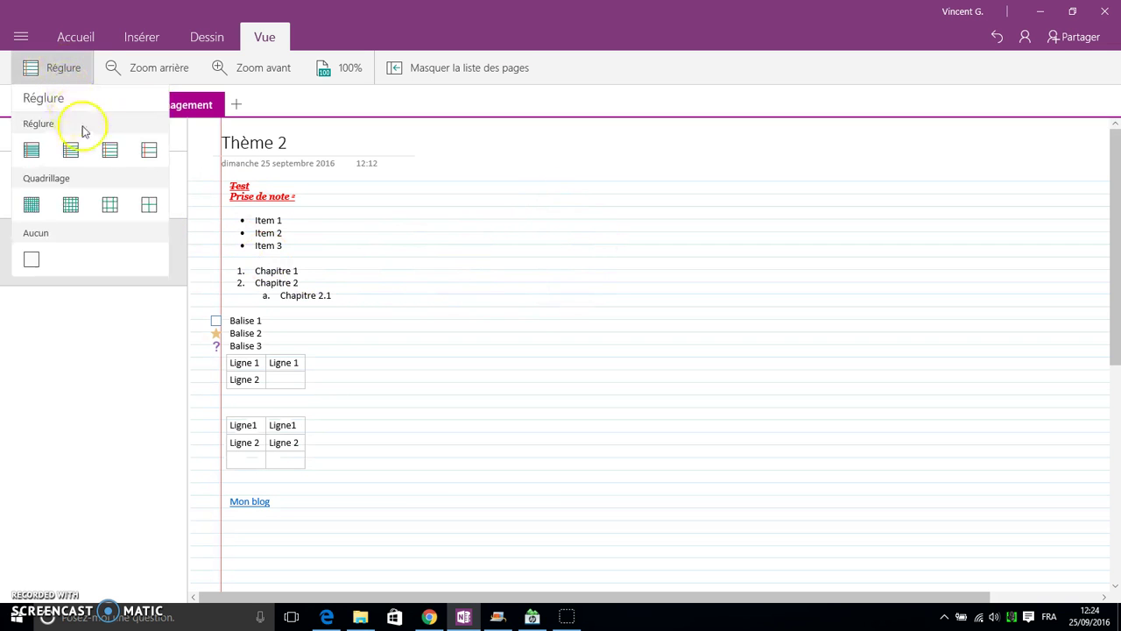
click(72, 148)
click(74, 75)
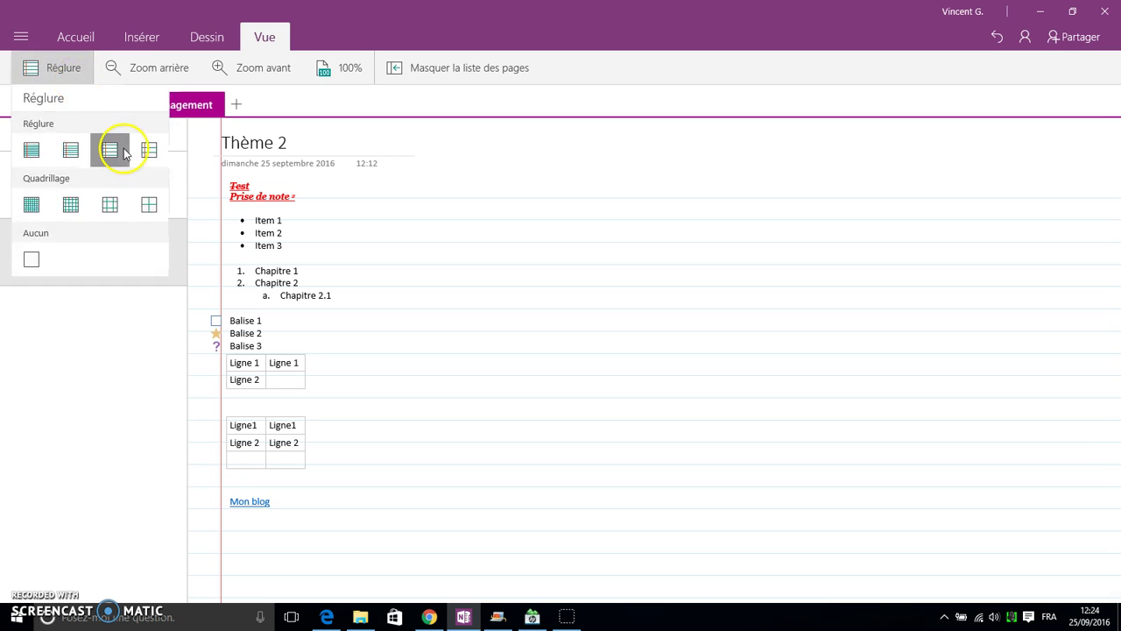
click(111, 149)
click(61, 73)
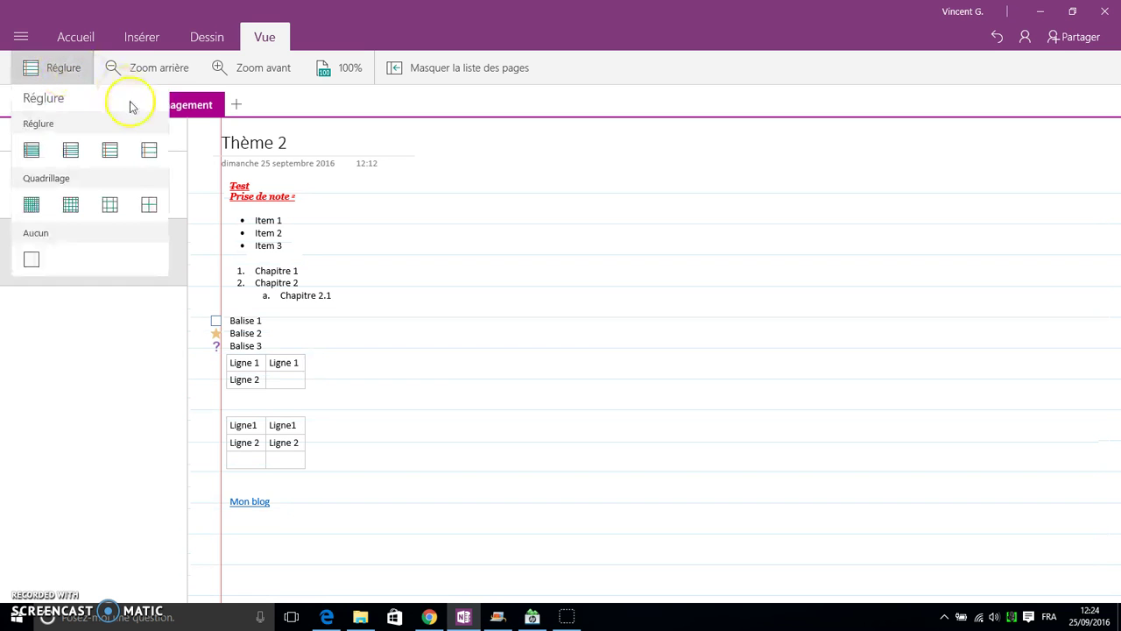
click(148, 147)
- Apply the second grid style (Quadrillage) as the background of the Thème 2 page
click(48, 71)
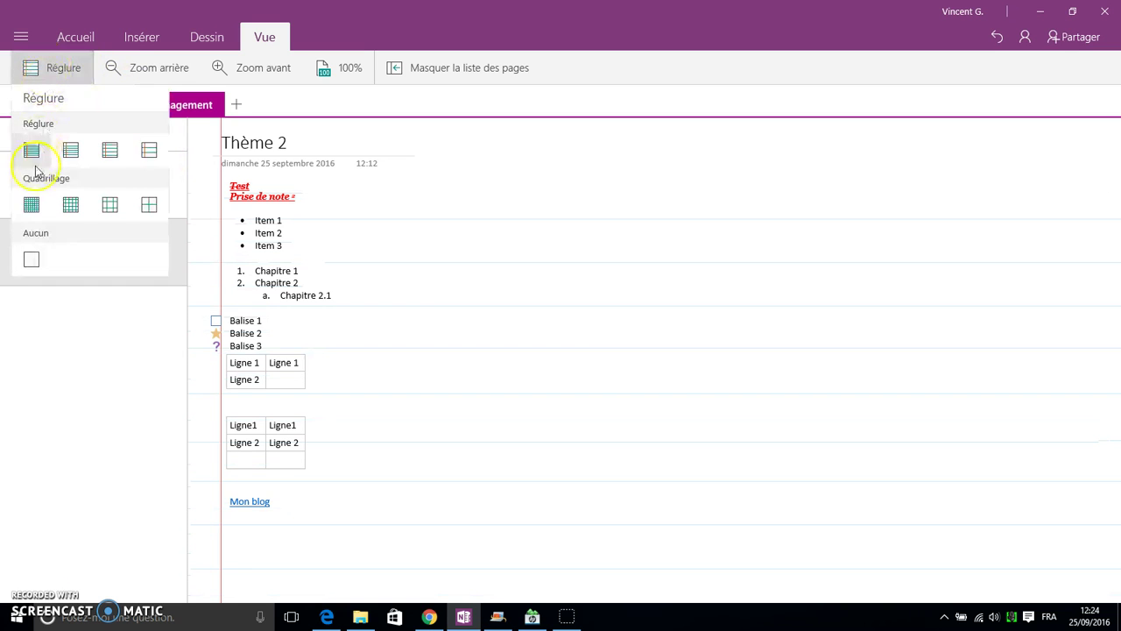
click(70, 205)
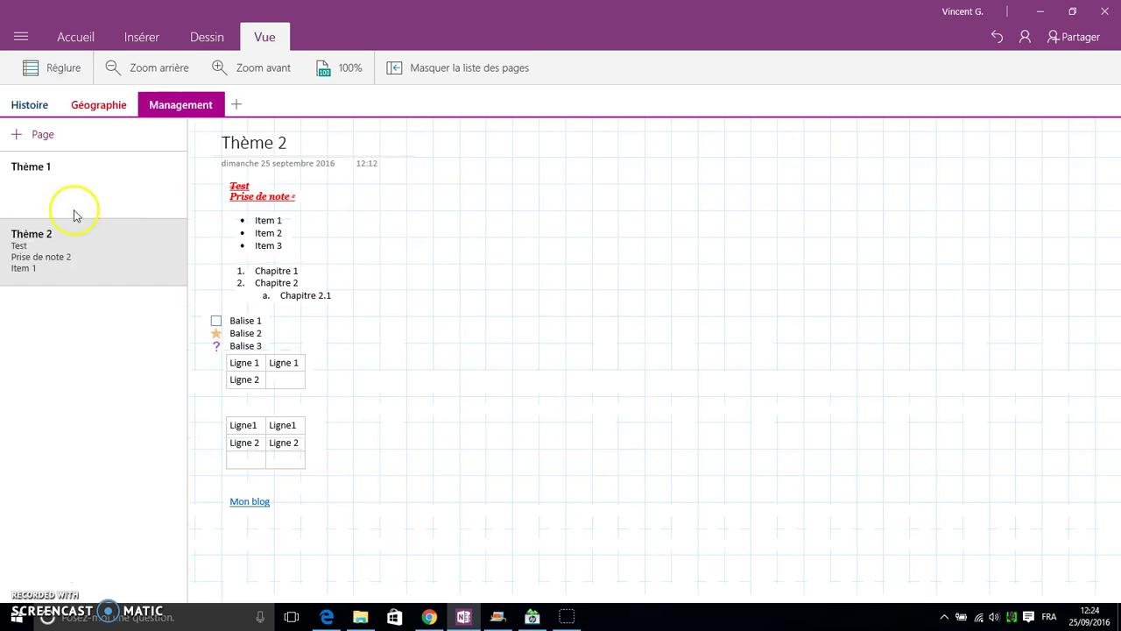
- Try the widest grid style (Quadrillage) on the Thème 2 page, then remove the background with Aucun
click(54, 68)
click(145, 208)
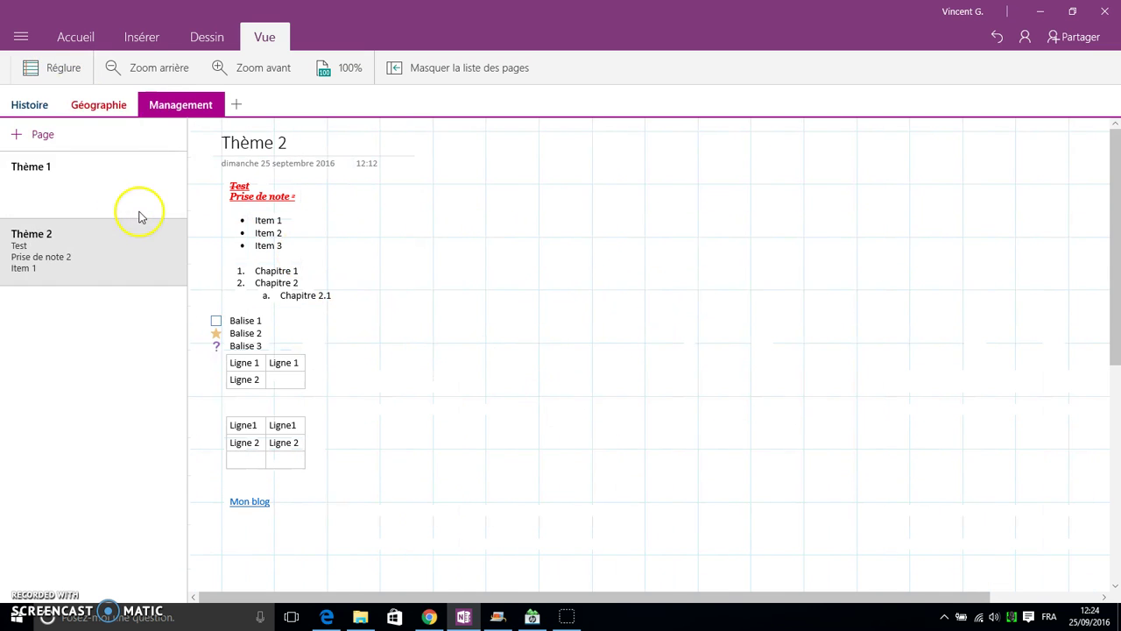
click(62, 68)
click(32, 259)
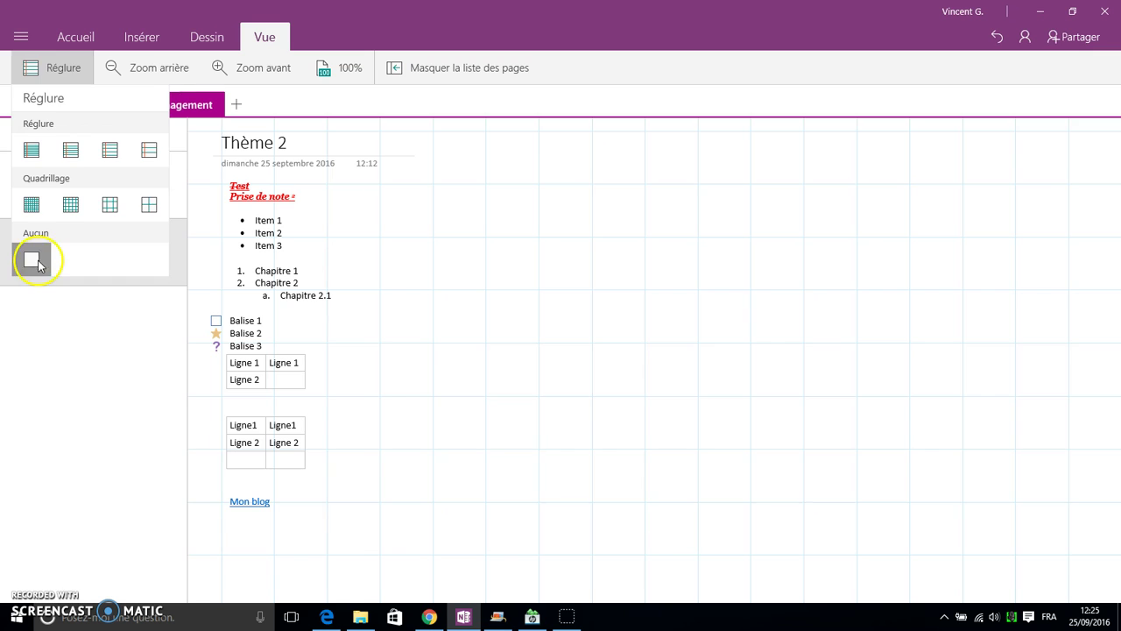
- Zoom the page out and back in by two levels each, then reset the zoom to 100%
click(149, 76)
click(149, 76)
click(243, 79)
click(245, 77)
click(350, 77)
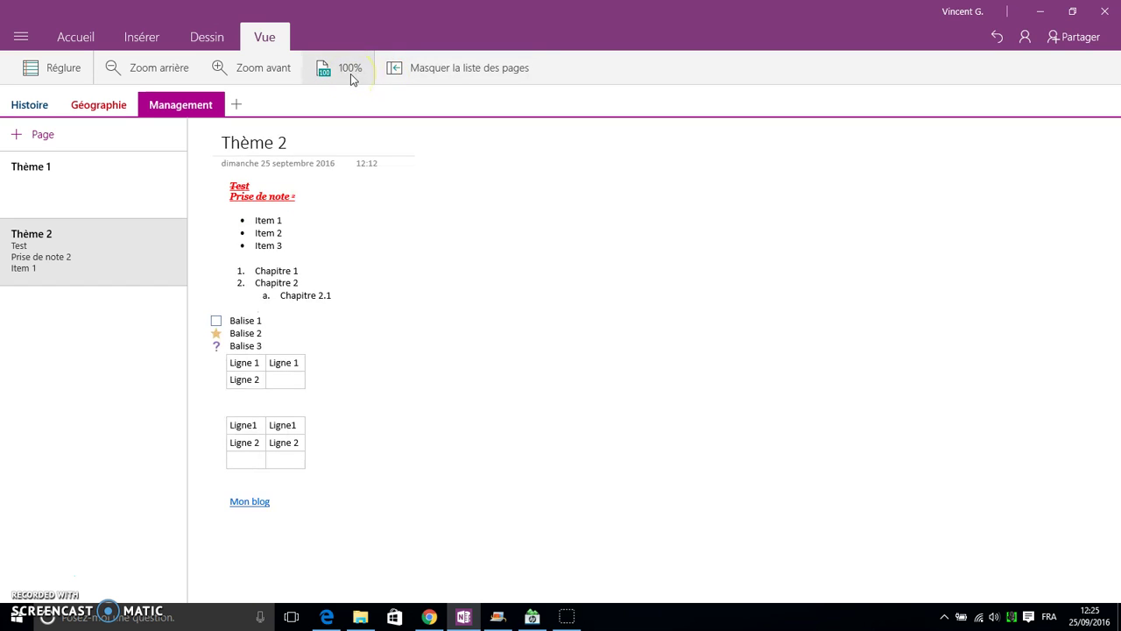
- Hide the page list and show it again, twice in a row
click(503, 80)
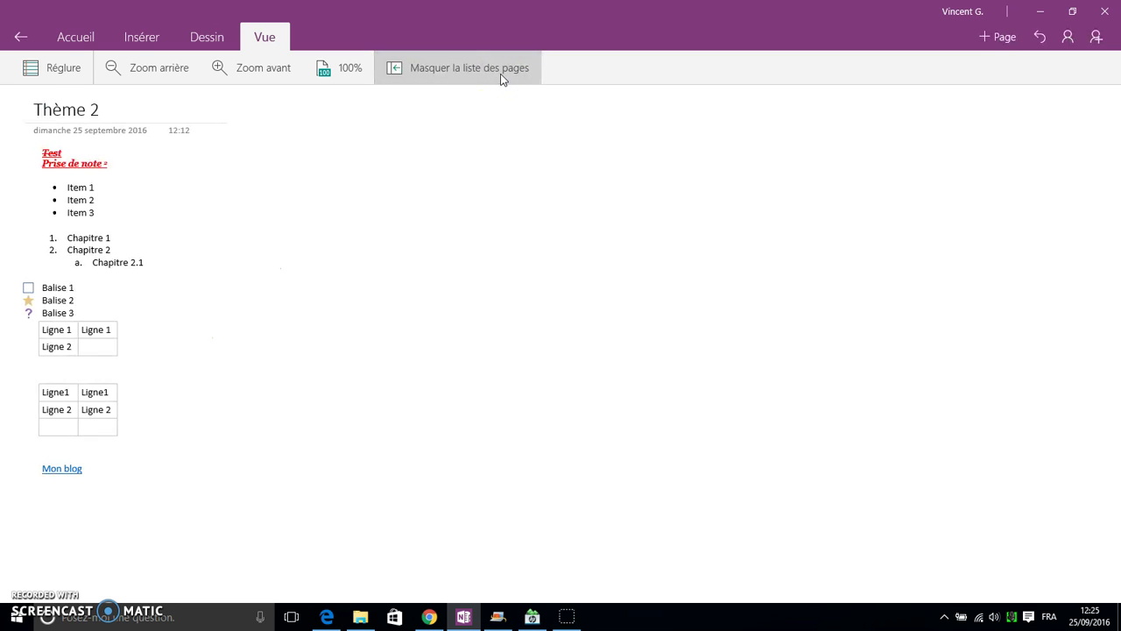
click(503, 80)
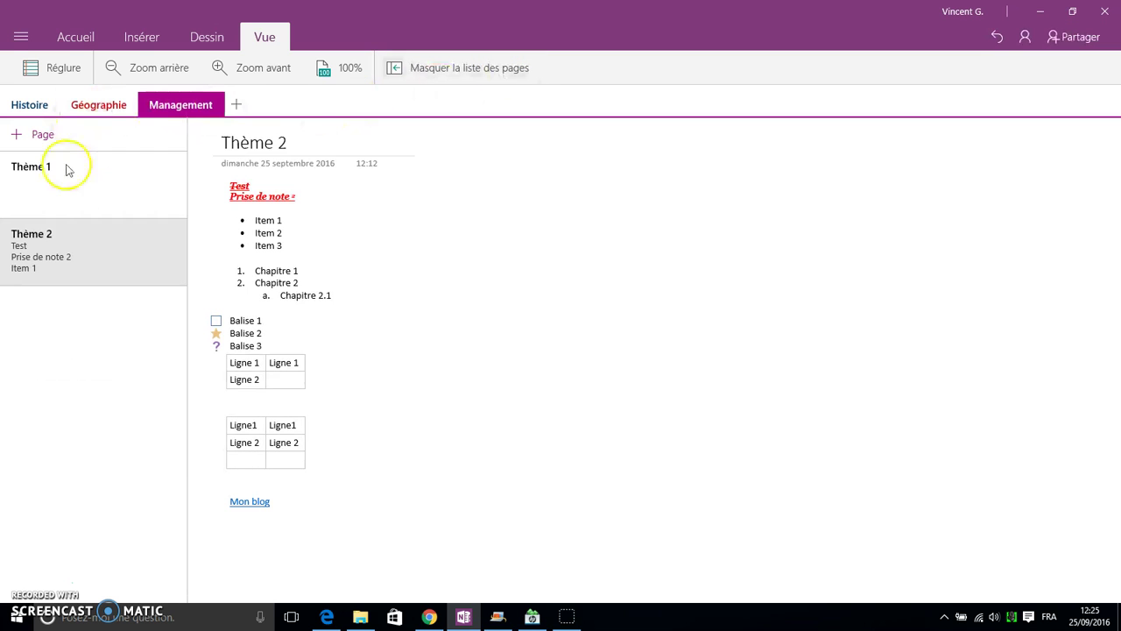
click(429, 75)
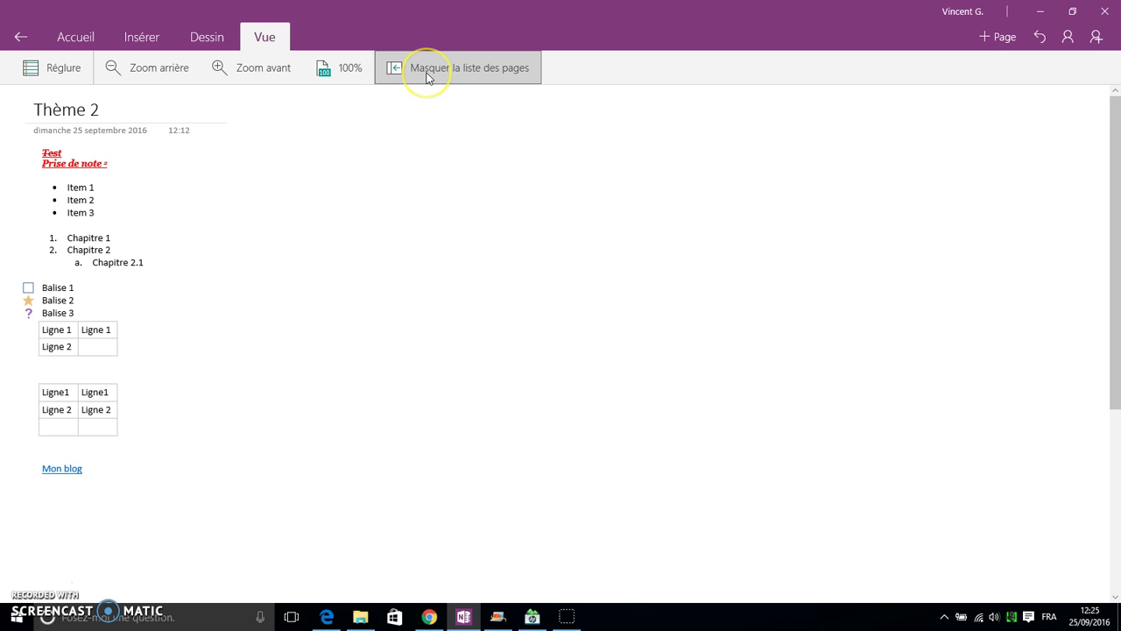
click(428, 77)
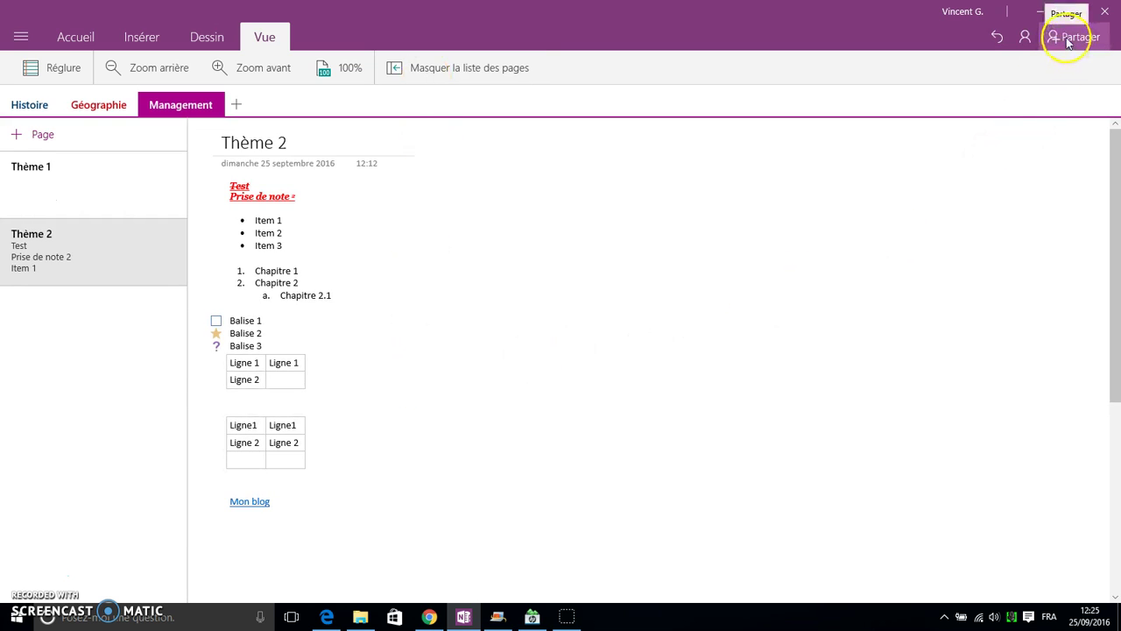
- Undo the removal of the page grid, then set the page background back to Aucun
click(996, 39)
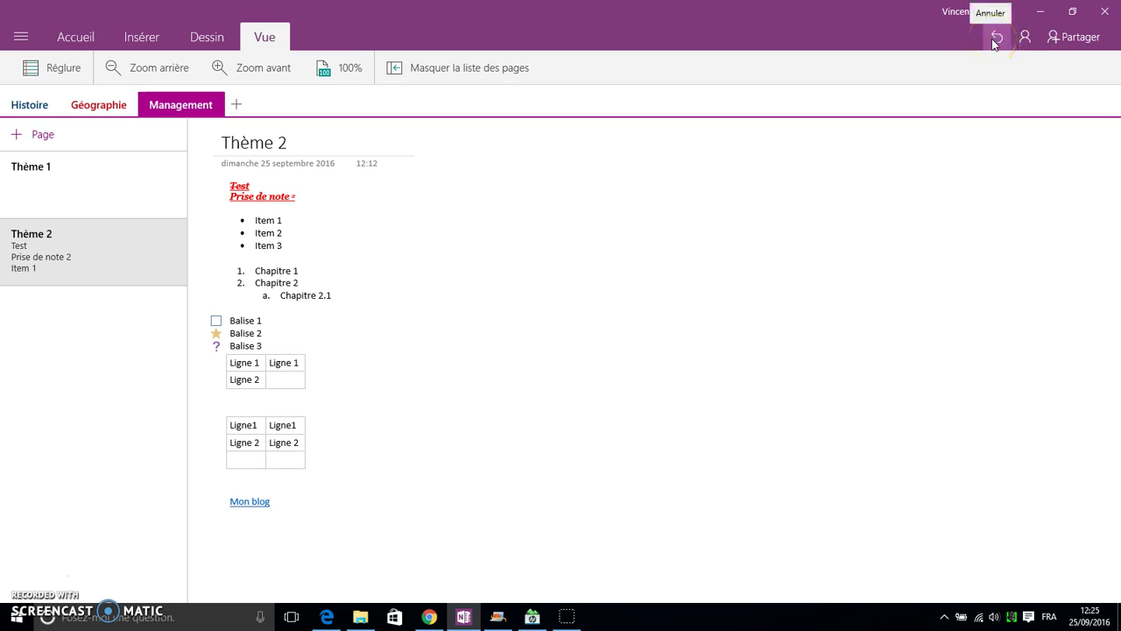
click(996, 40)
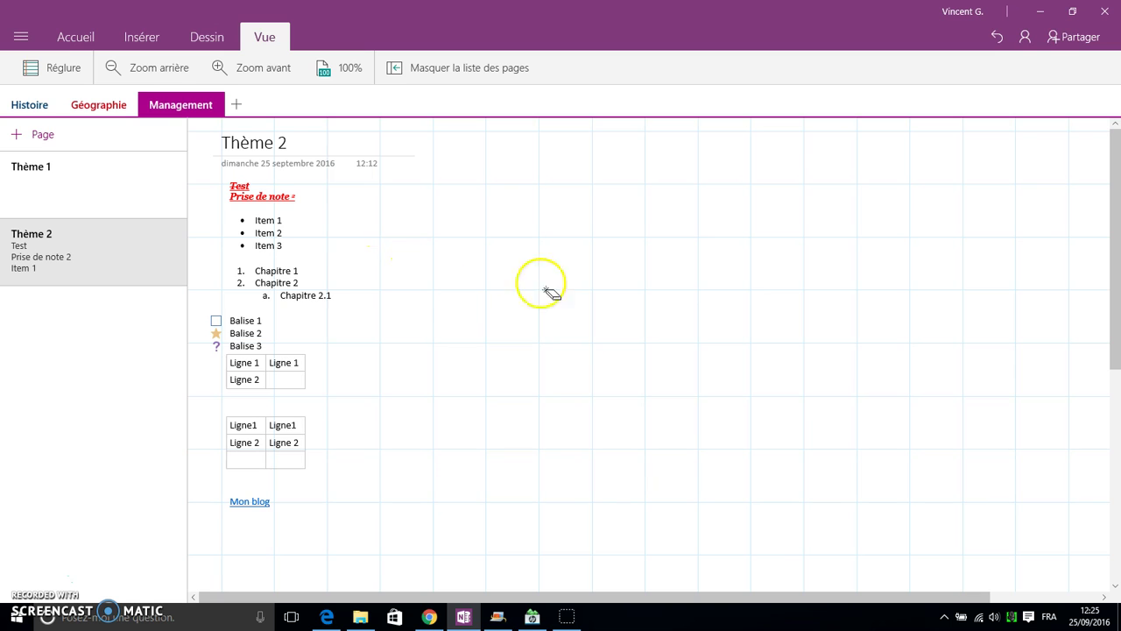
click(52, 71)
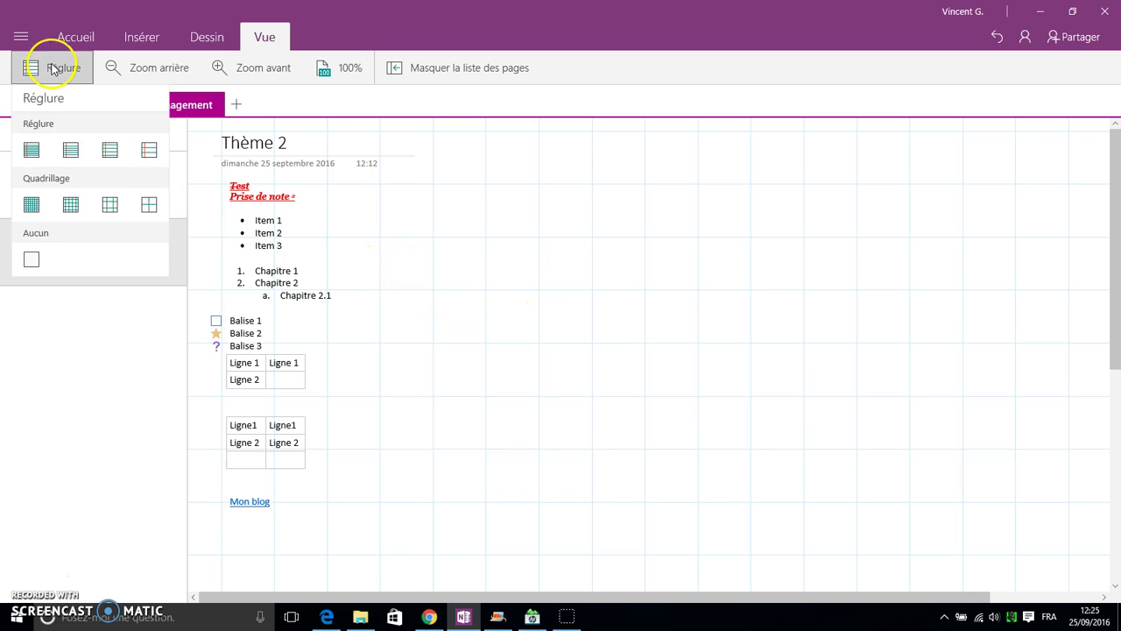
click(50, 259)
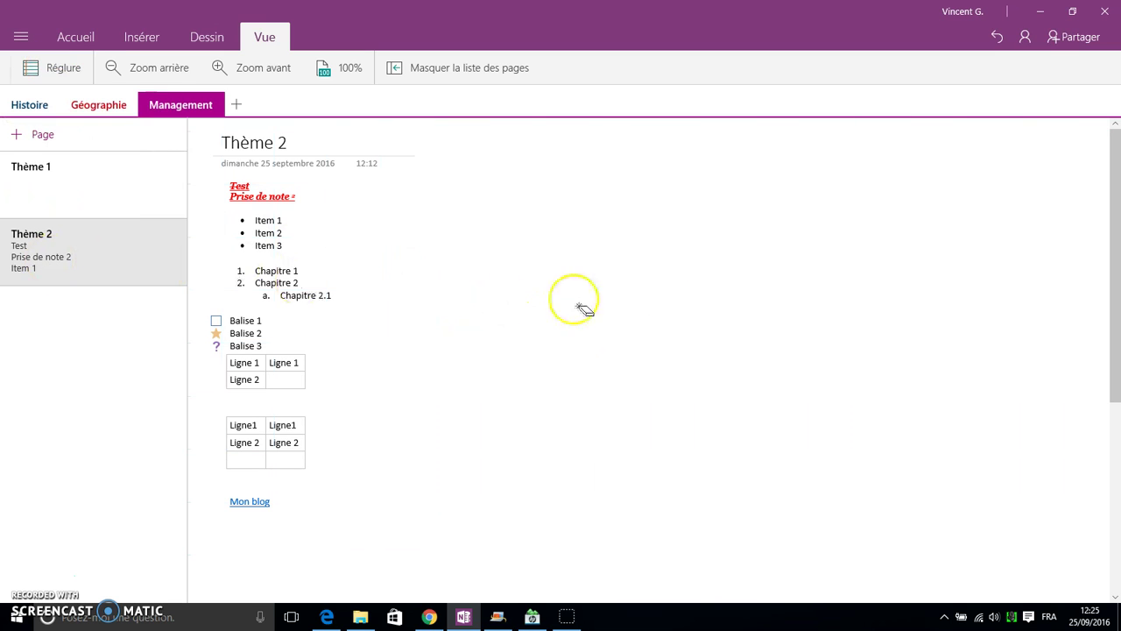
- Check who else is working in the notebook and view the sharing options for the Thème 2 page
click(1024, 36)
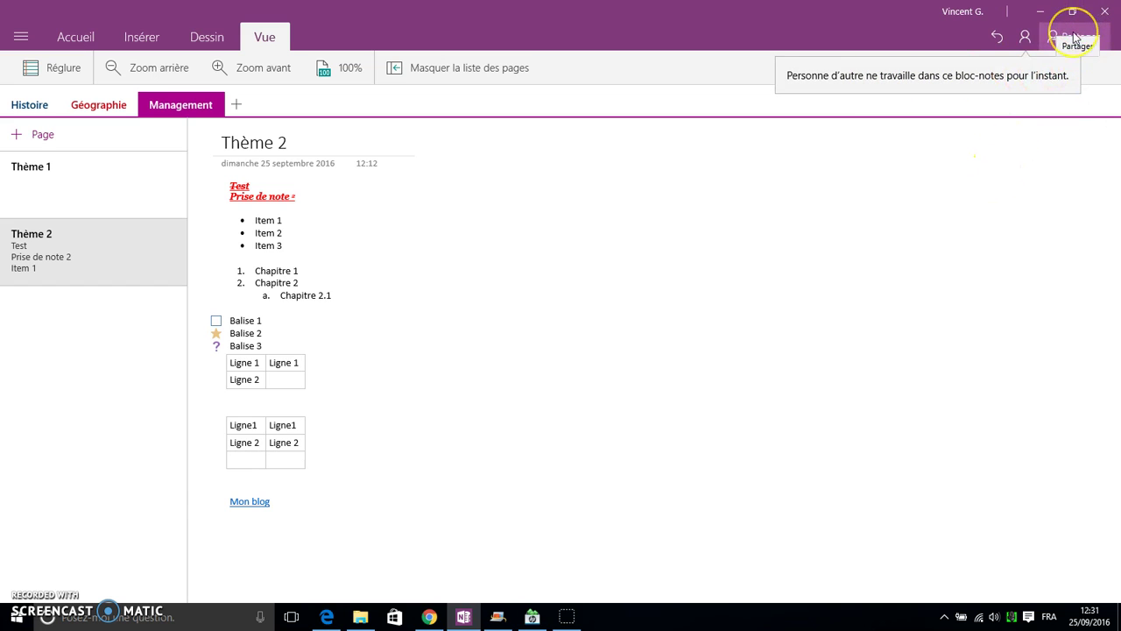
click(1078, 49)
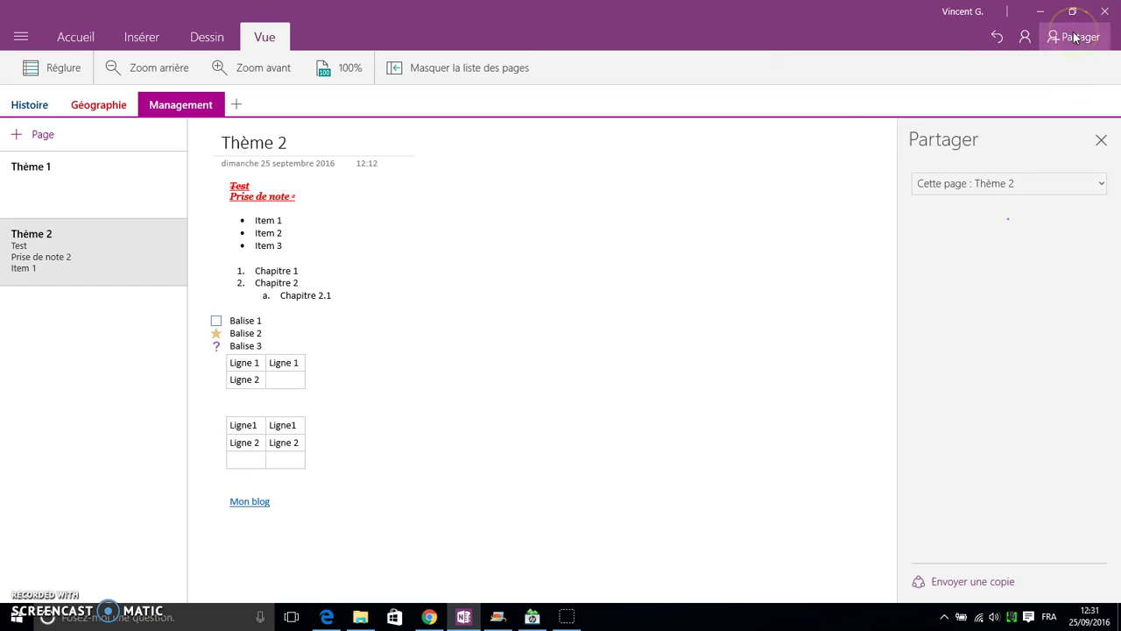
click(727, 290)
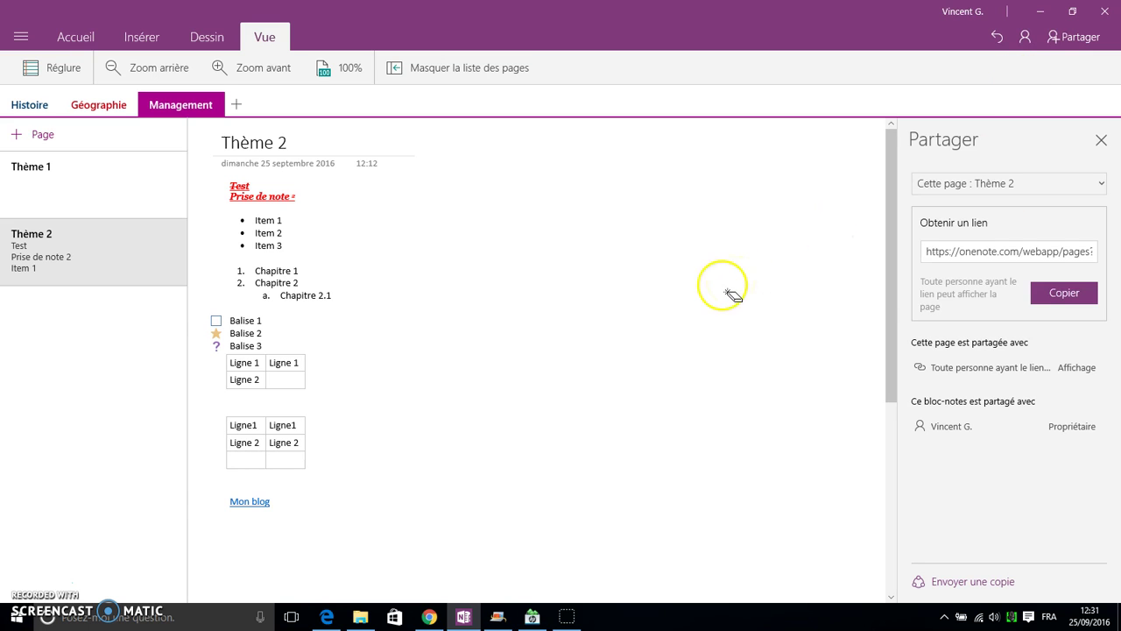
click(1101, 141)
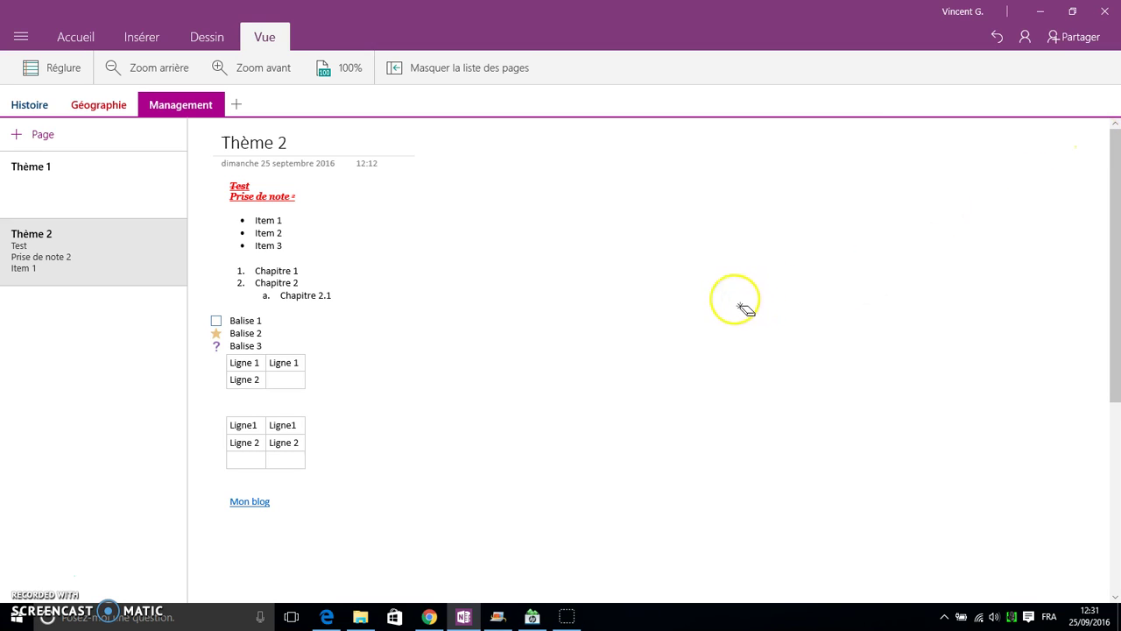